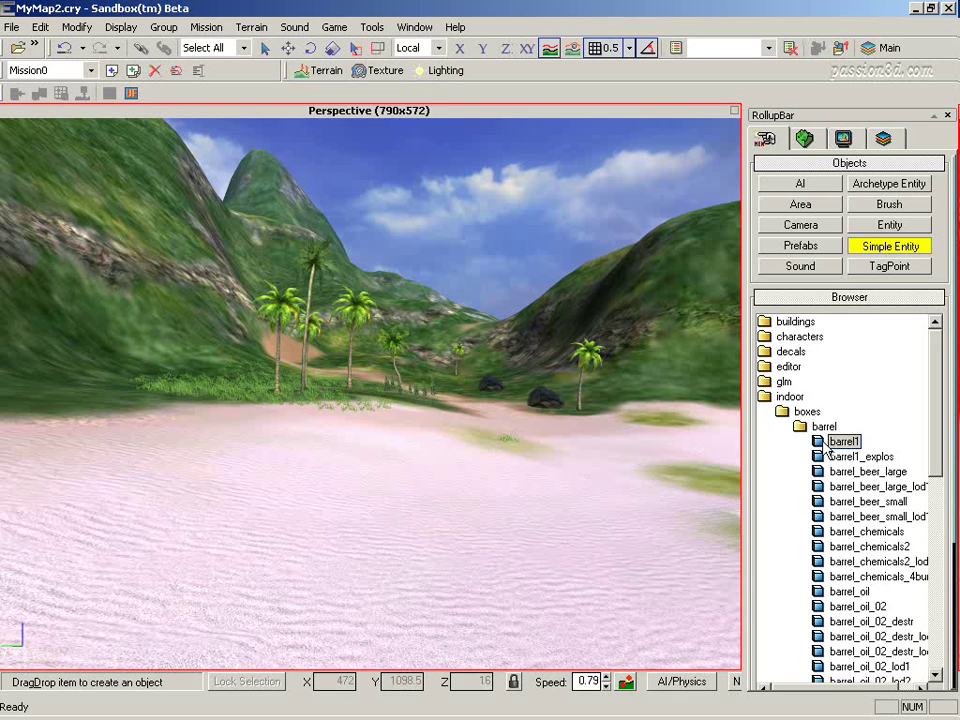
Place a barrel1 and a barrel_oil object from the indoor boxes barrel folder on the sand in front of the palms.
left_click_drag(800, 447, 306, 498)
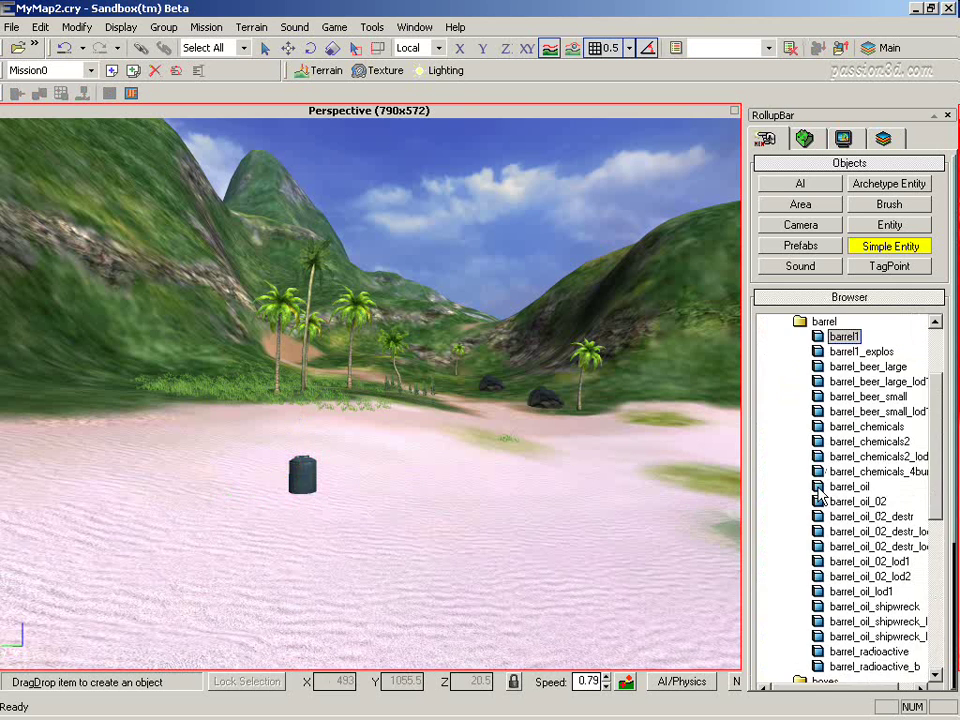
left_click_drag(820, 491, 420, 485)
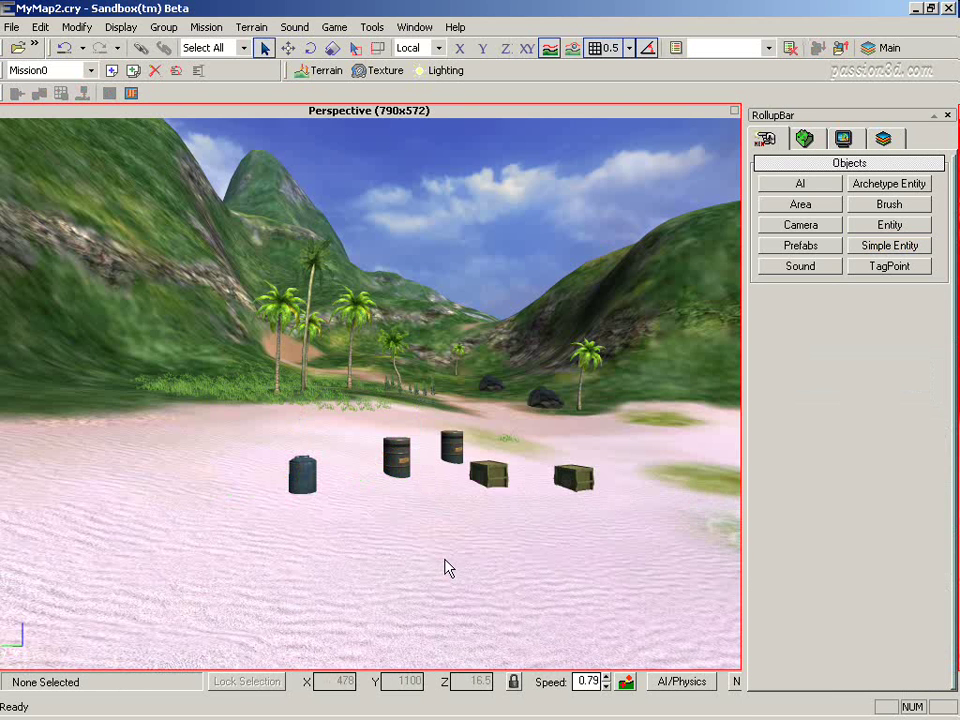
Group the two oil barrels and the two crates under the name Objets_1, leaving out the blue barrel.
left_click(397, 452)
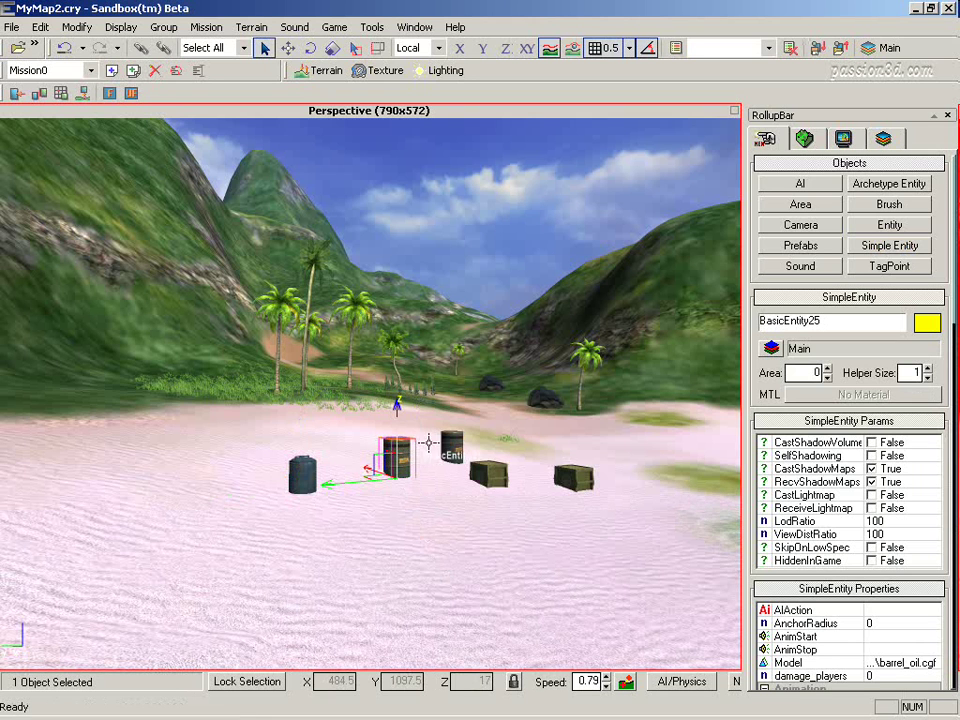
left_click(451, 447, "ctrl")
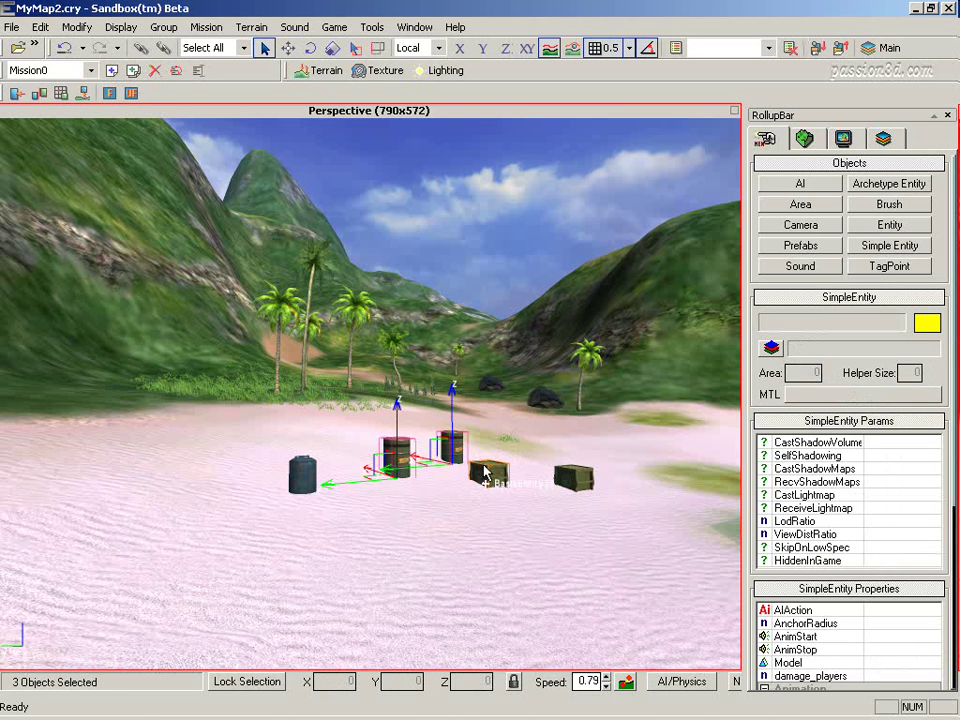
left_click(485, 478, "ctrl")
left_click(578, 478, "ctrl")
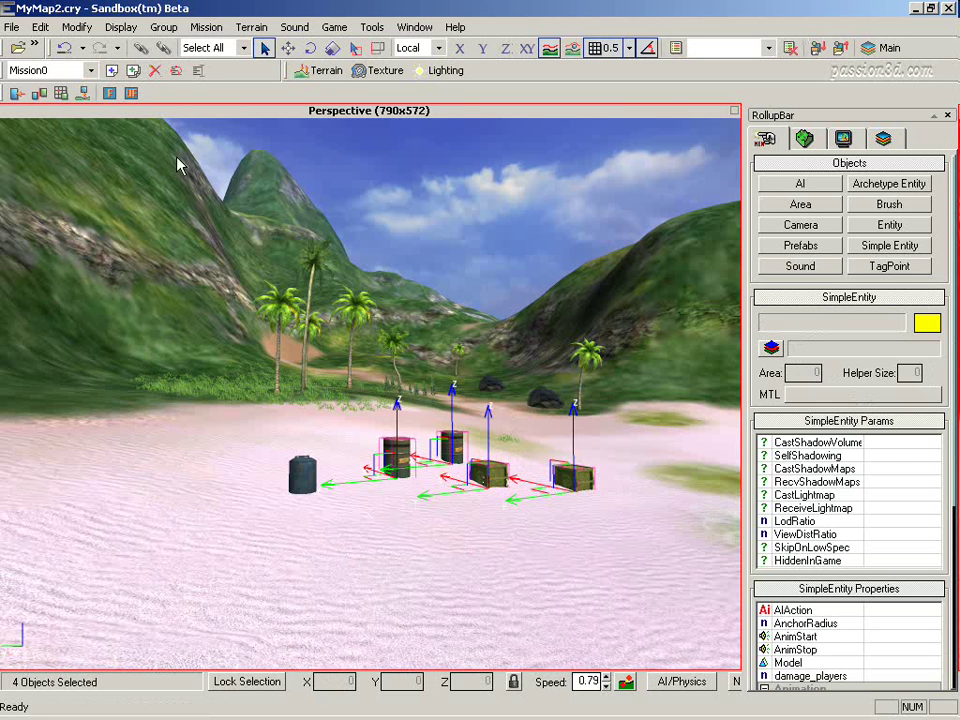
left_click(165, 28)
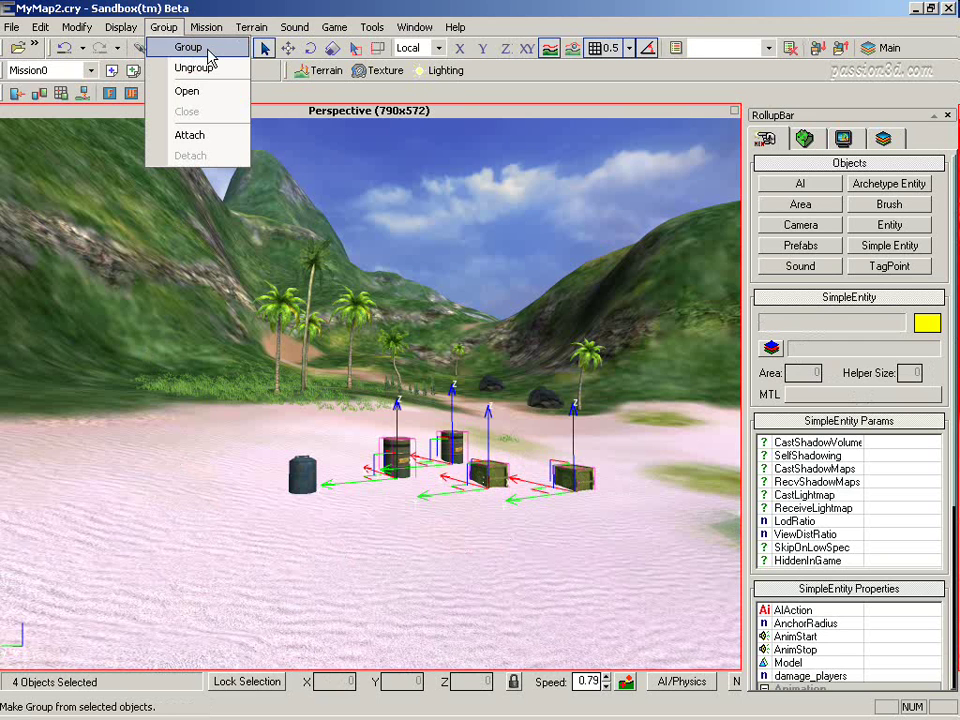
left_click(188, 48)
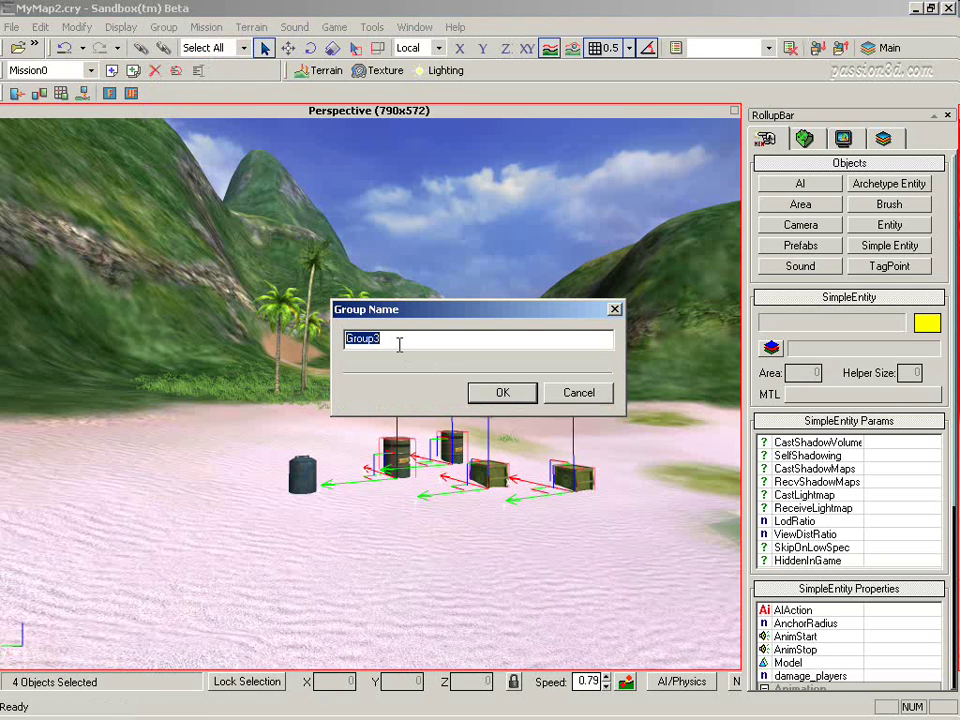
type("Objets_1")
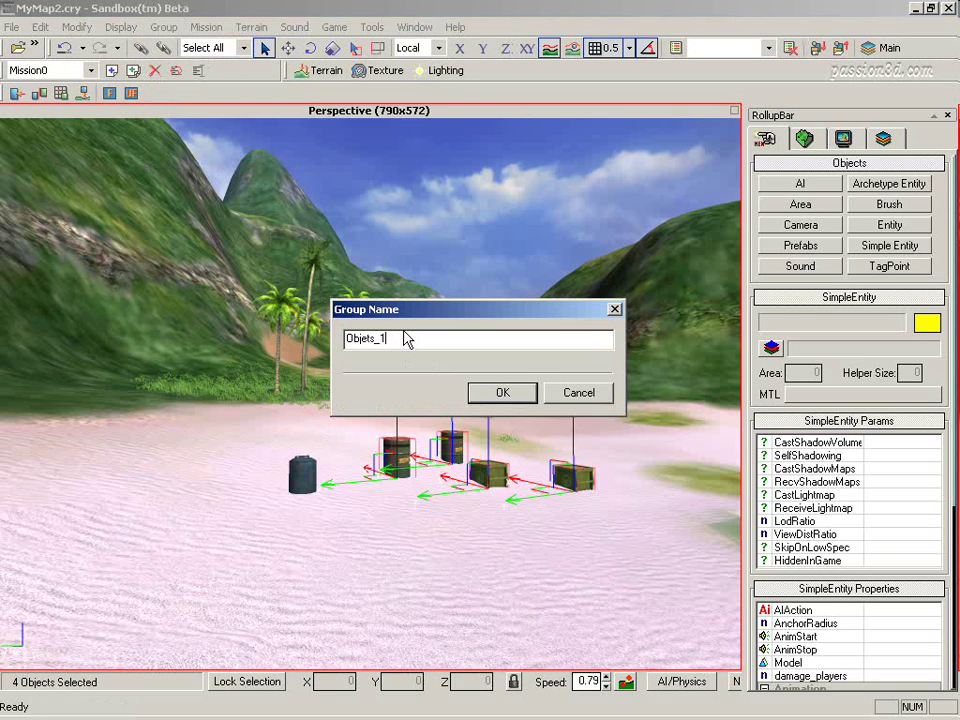
left_click(502, 392)
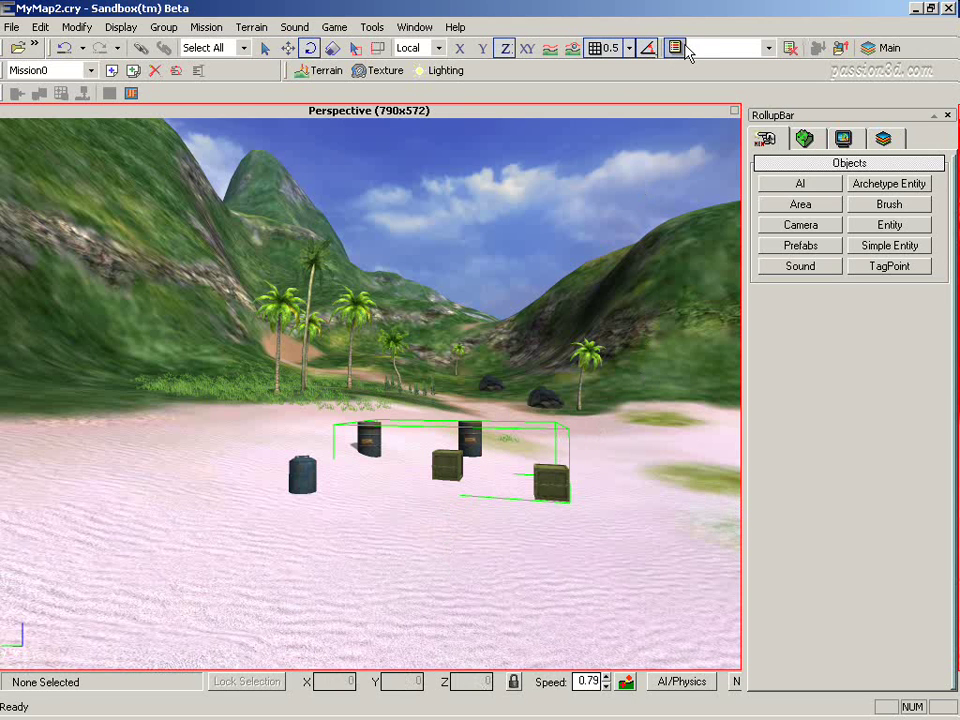
Select the Objets_1 group by name from the object list, and clear the selection.
left_click(676, 48)
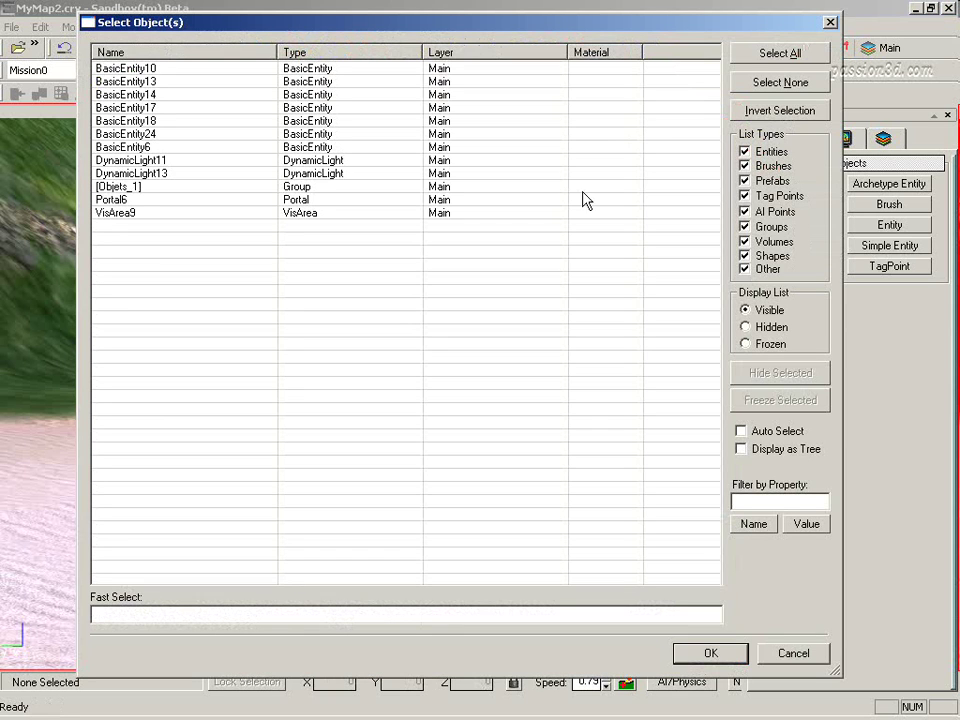
left_click(124, 189)
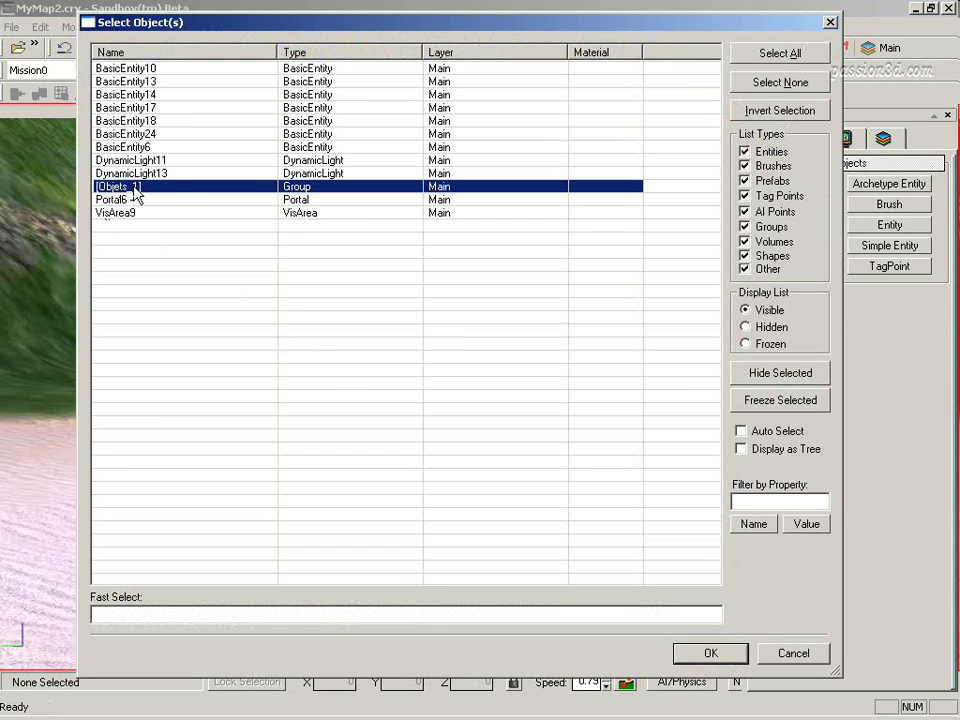
left_click(707, 658)
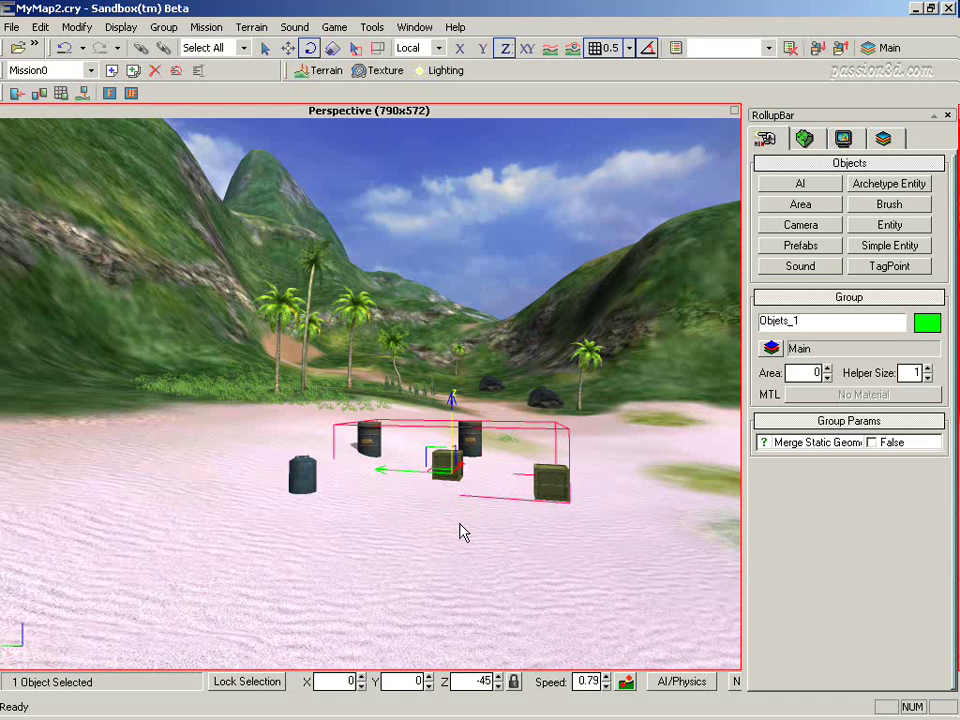
key("Escape")
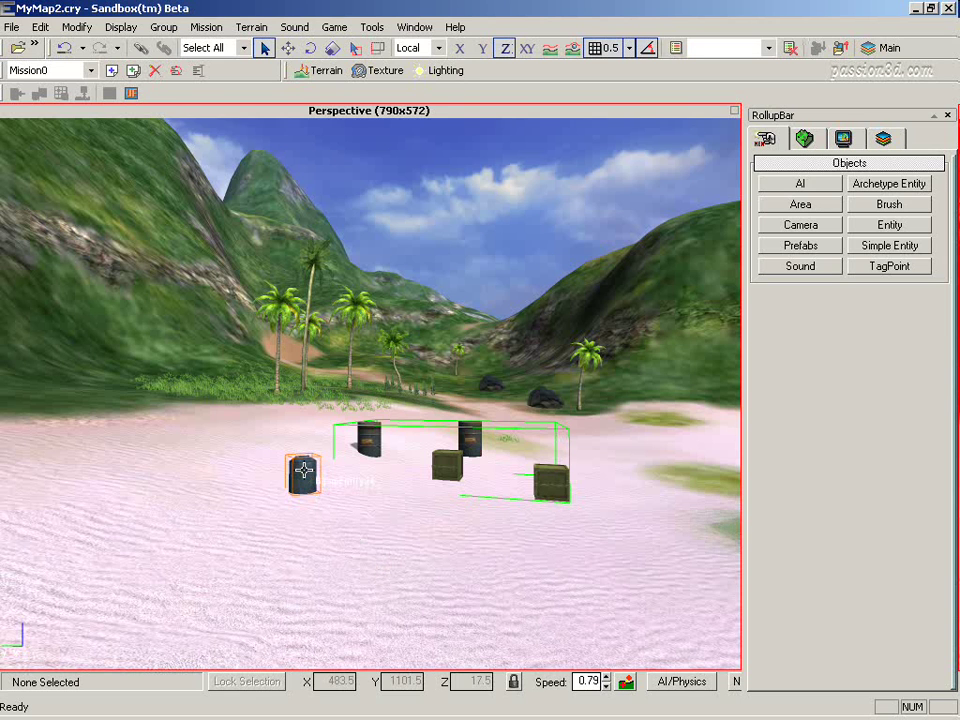
Attach the blue barrel to the Objets_1 group and deselect it.
left_click(303, 470)
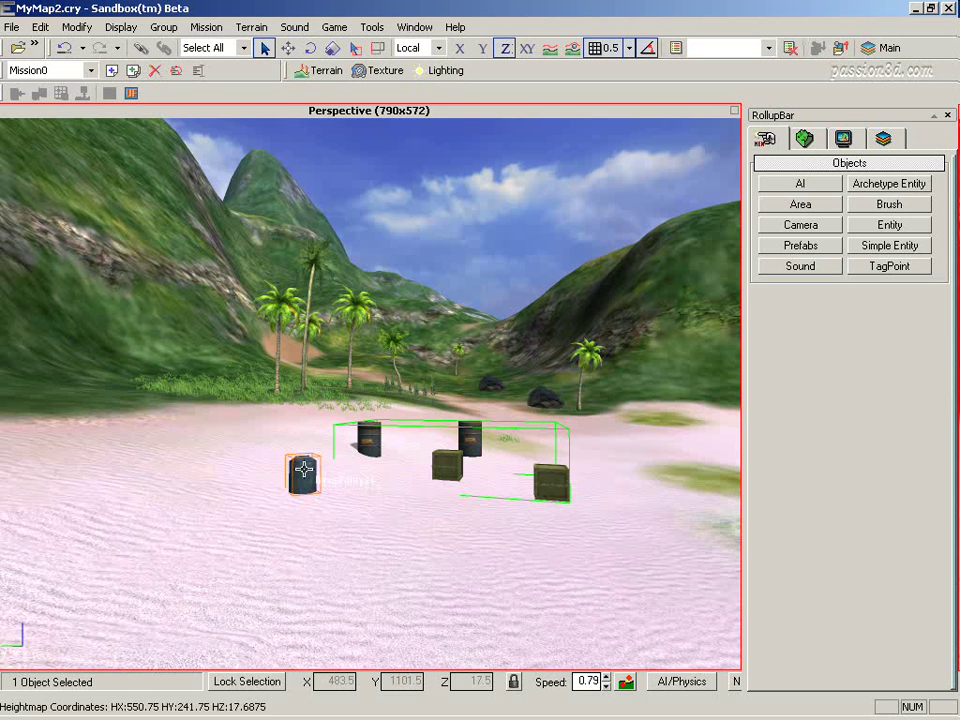
left_click(164, 28)
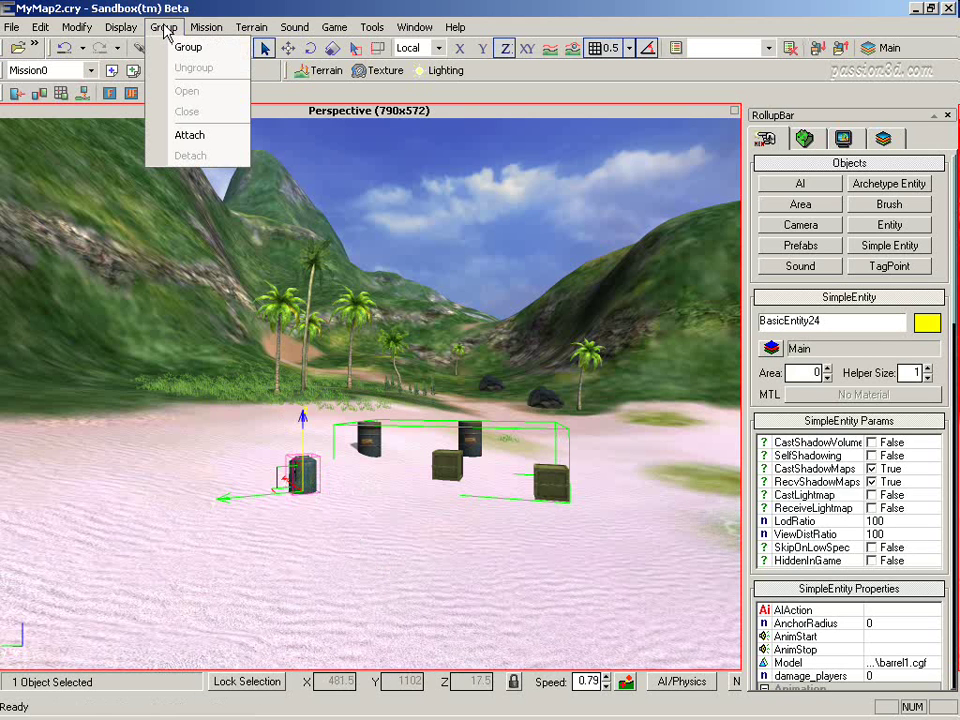
left_click(211, 137)
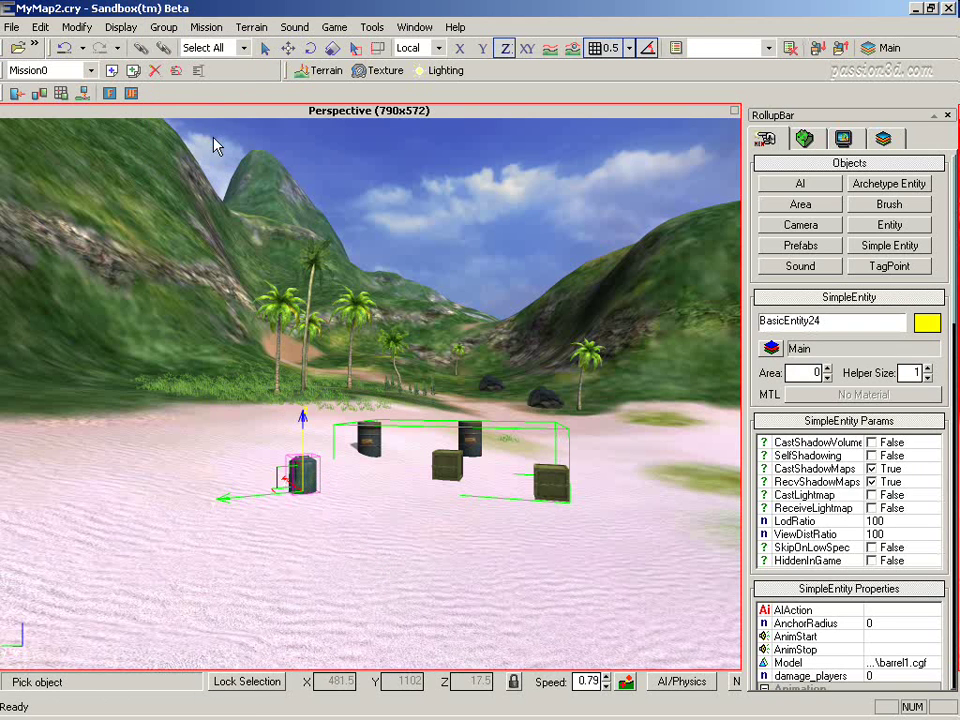
left_click(430, 435)
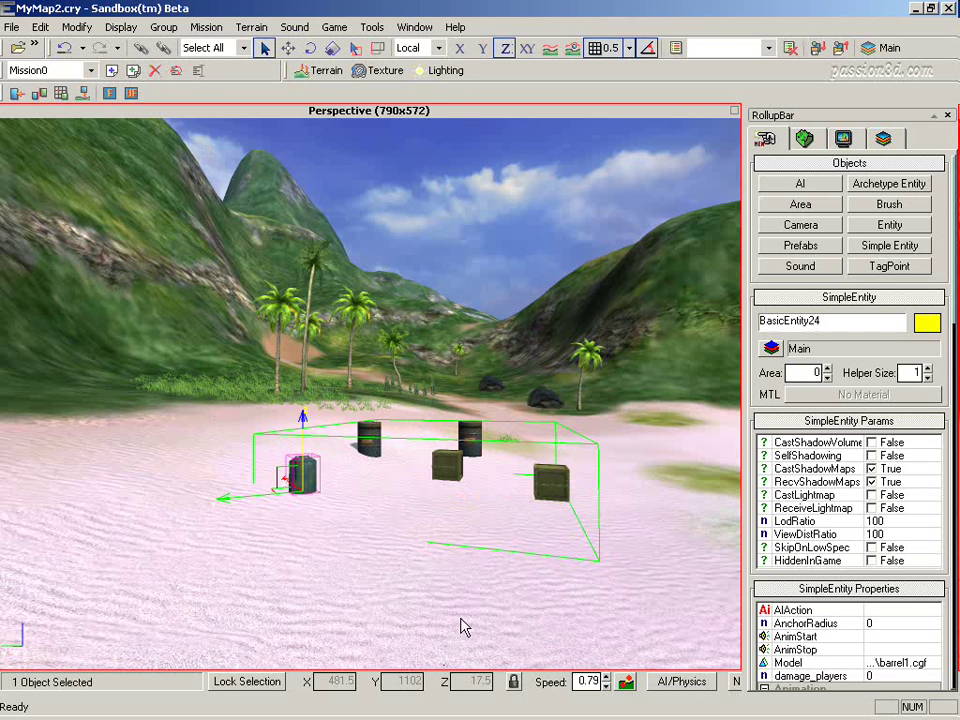
left_click(406, 594)
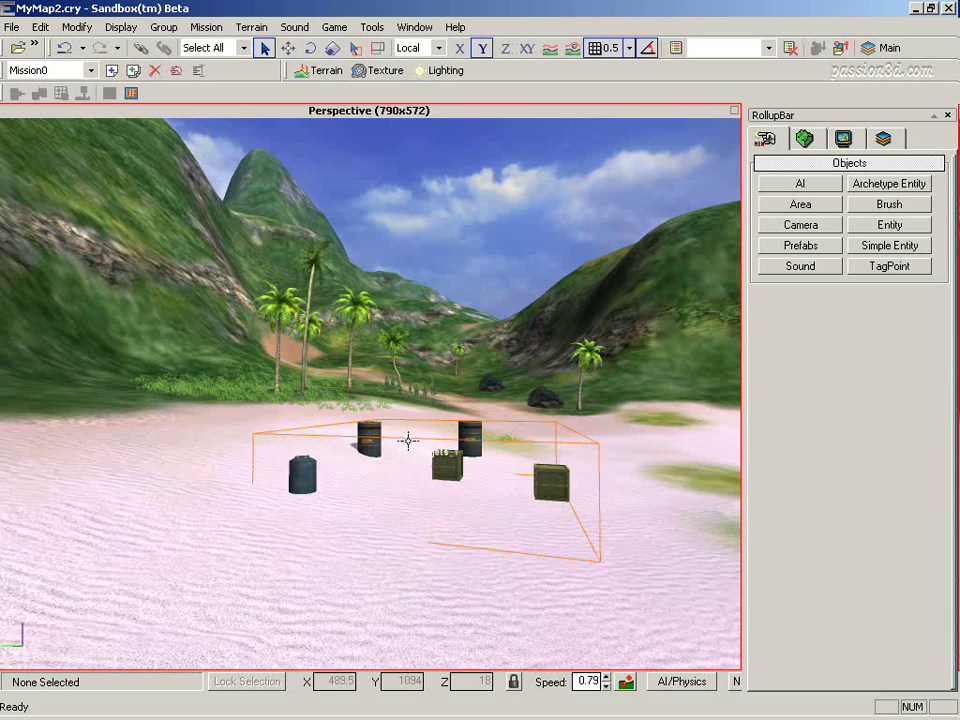
Open the Objets_1 group and select its barrels and crate individually.
left_click(408, 437)
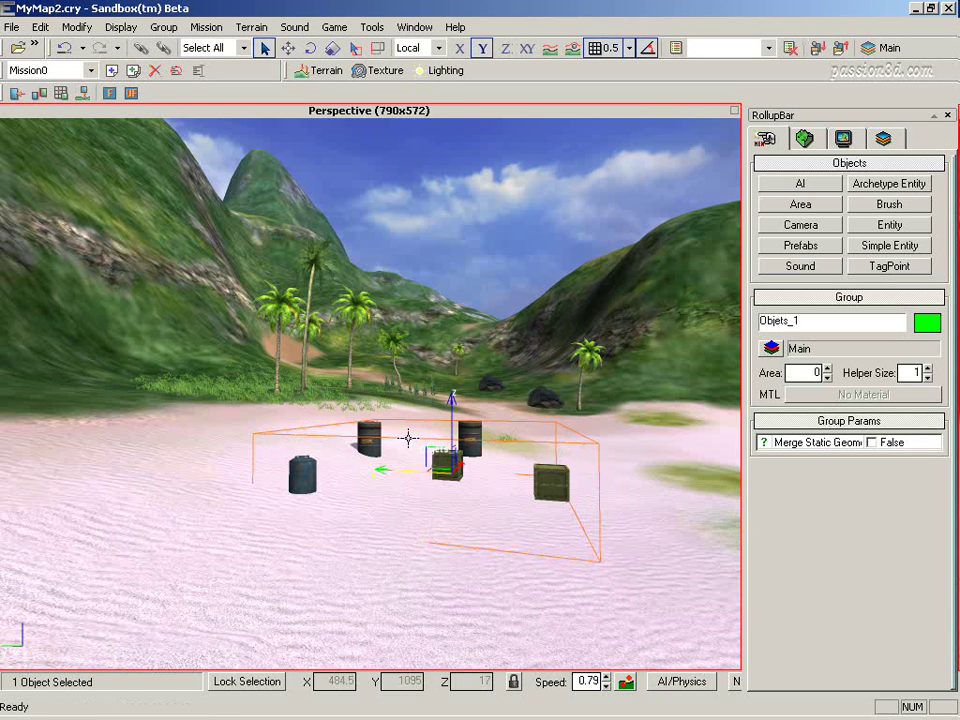
left_click(163, 27)
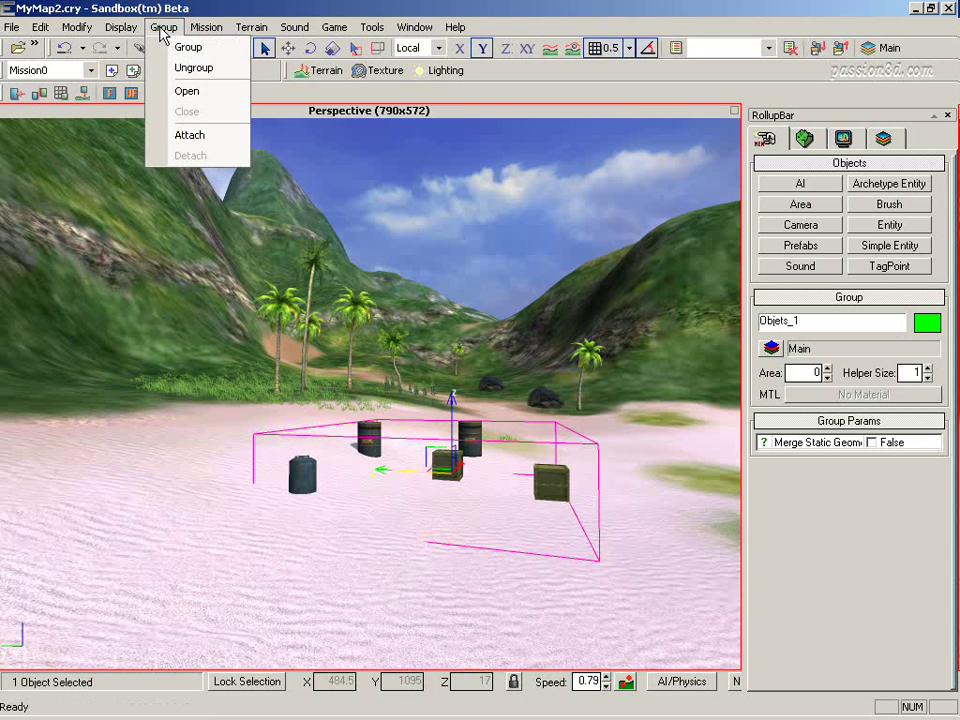
left_click(179, 91)
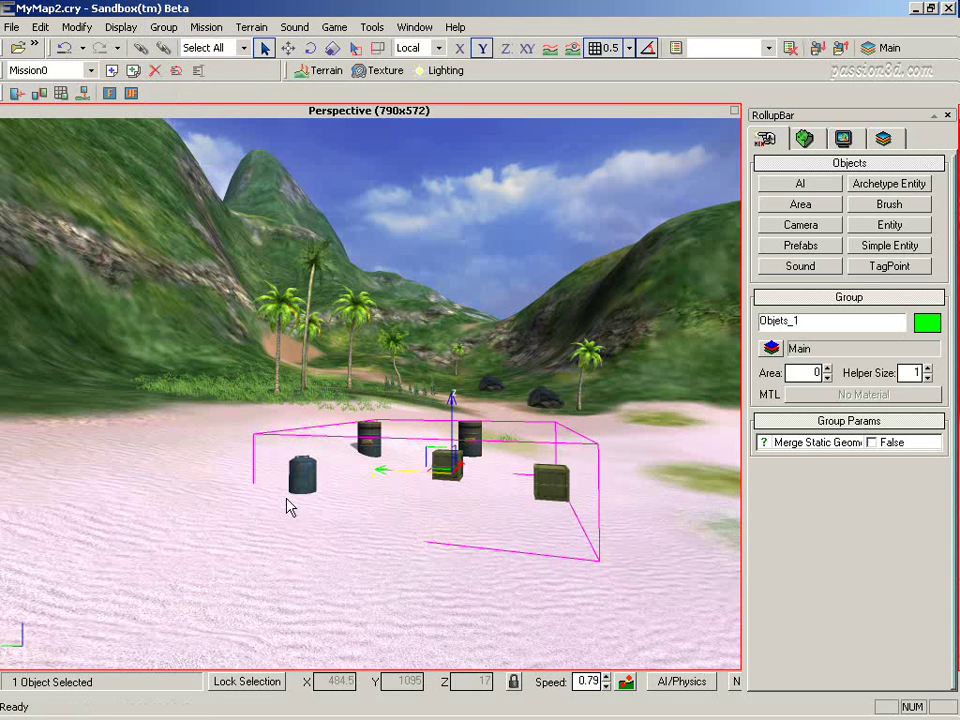
left_click(321, 484)
left_click(304, 478)
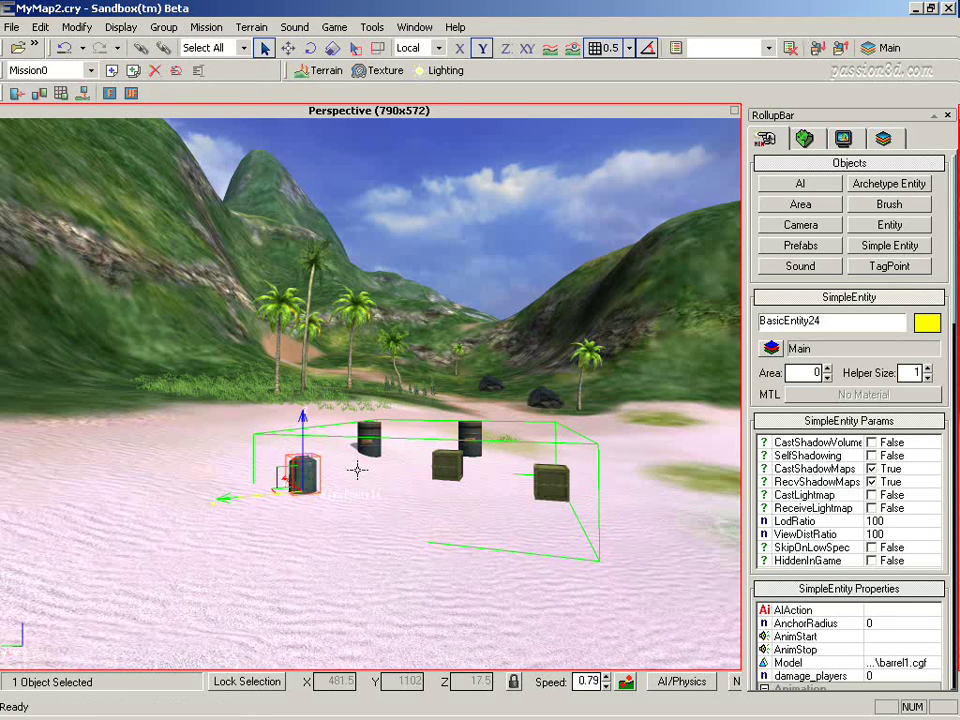
left_click(447, 468)
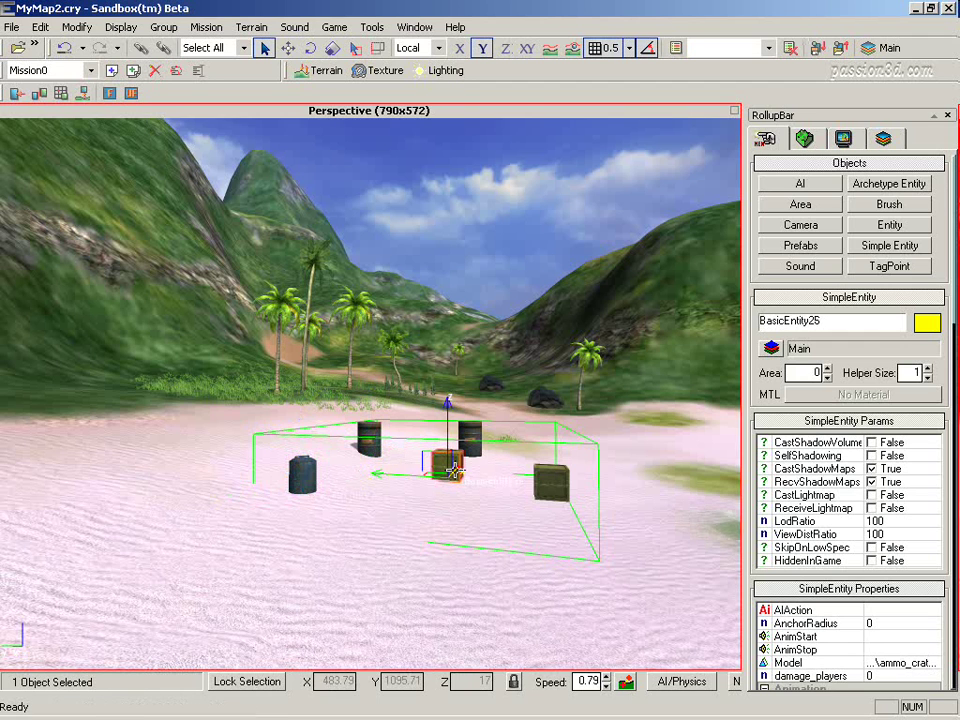
left_click(474, 450)
Move the front crate of the open group along the Y axis toward the other crate, to about X -3.41, Y -2.09.
left_click(550, 482)
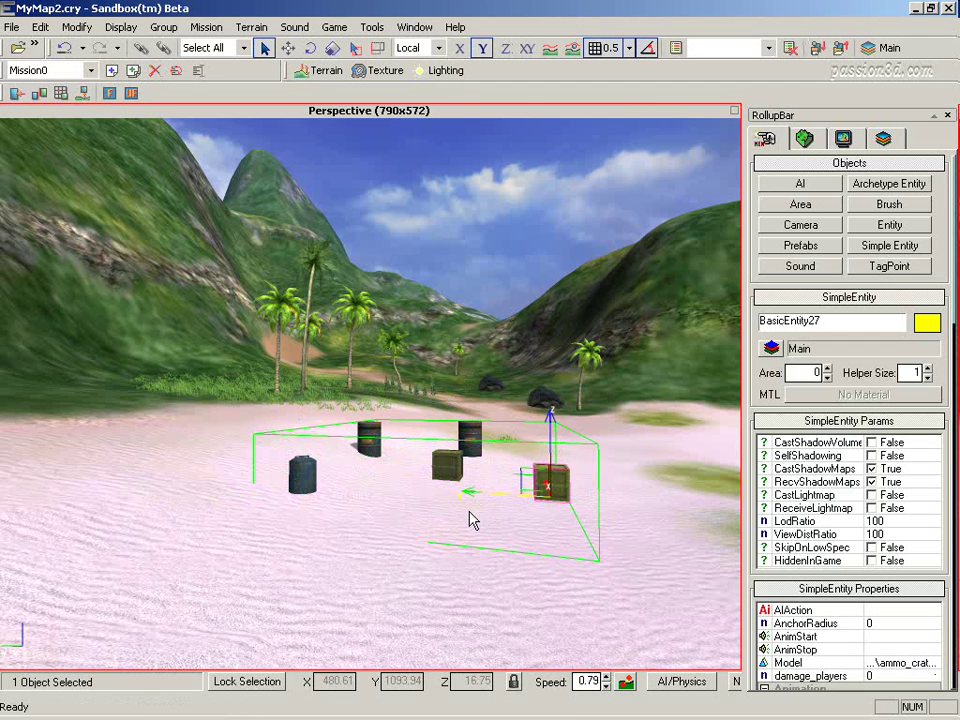
left_click(287, 48)
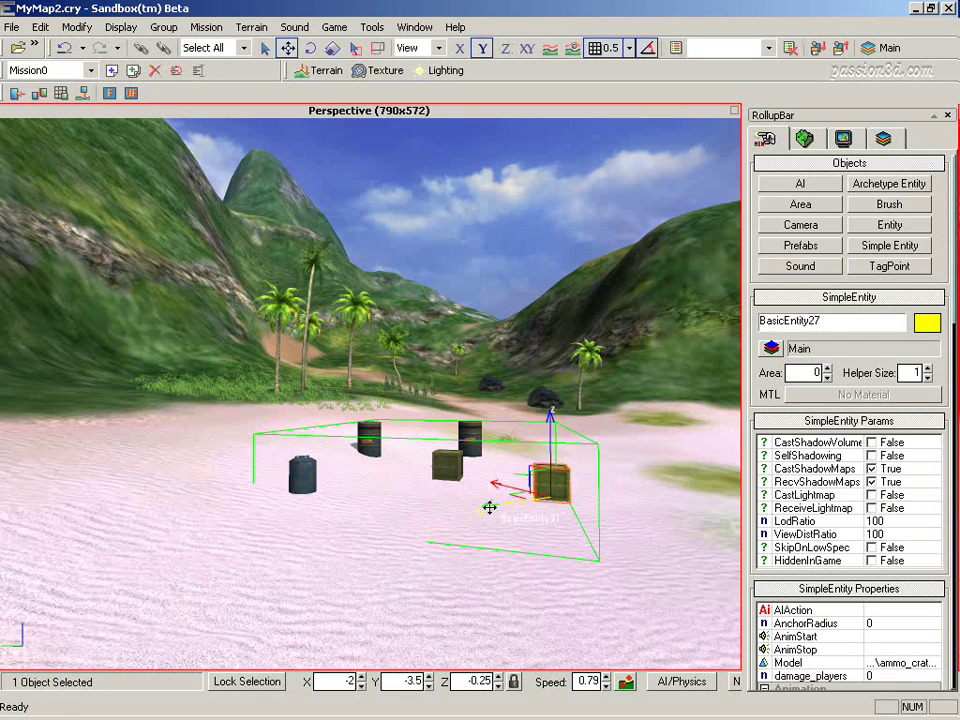
left_click_drag(491, 508, 428, 512)
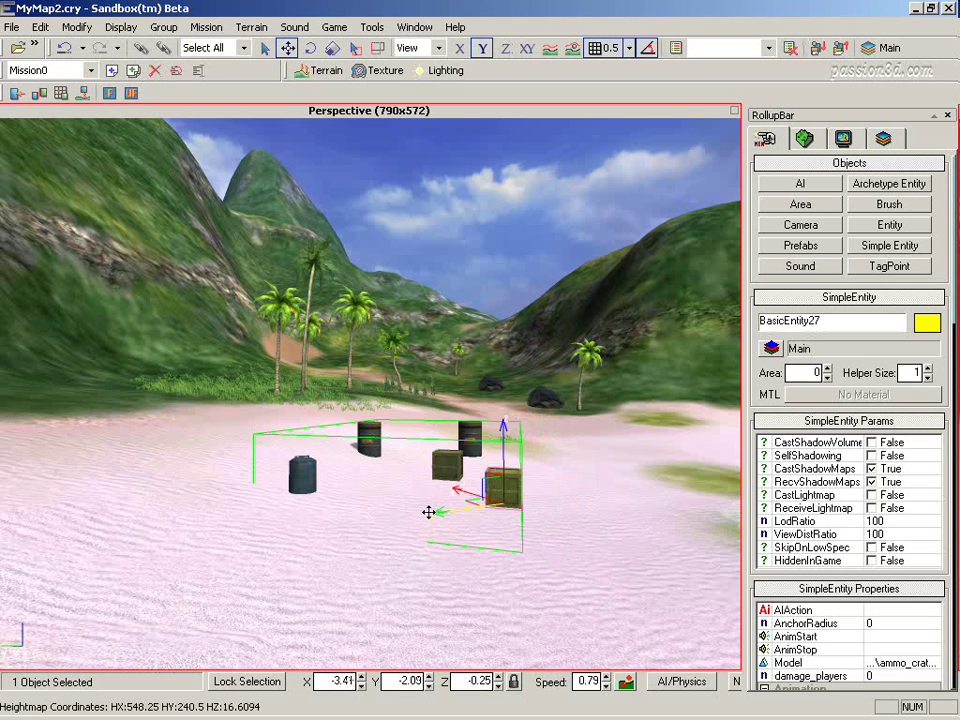
left_click(381, 589)
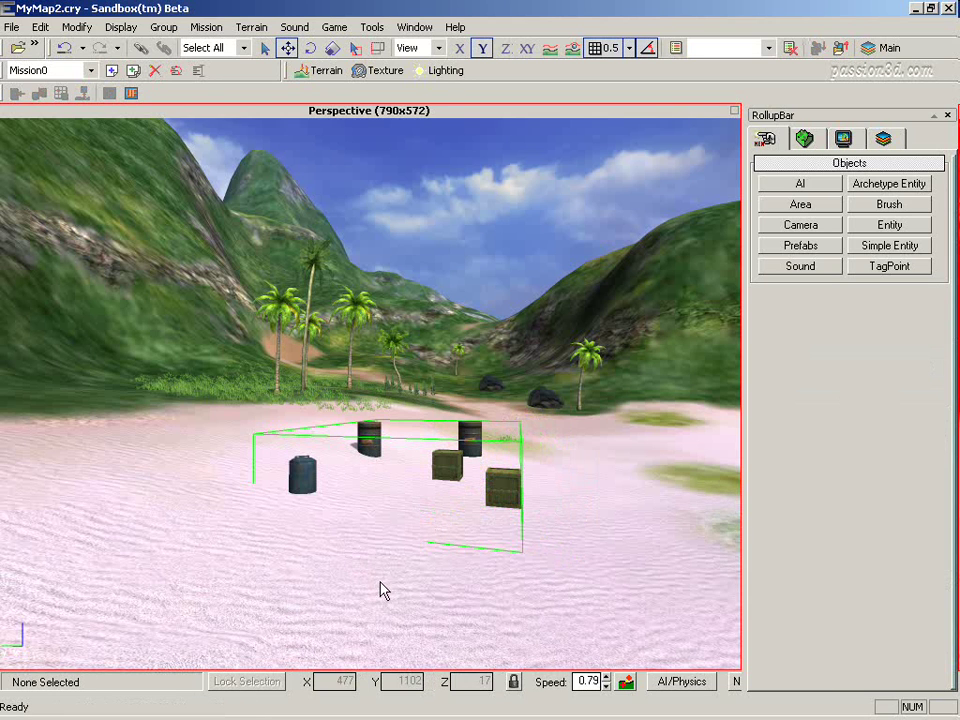
Close the Objets_1 group and deselect it.
left_click(406, 439)
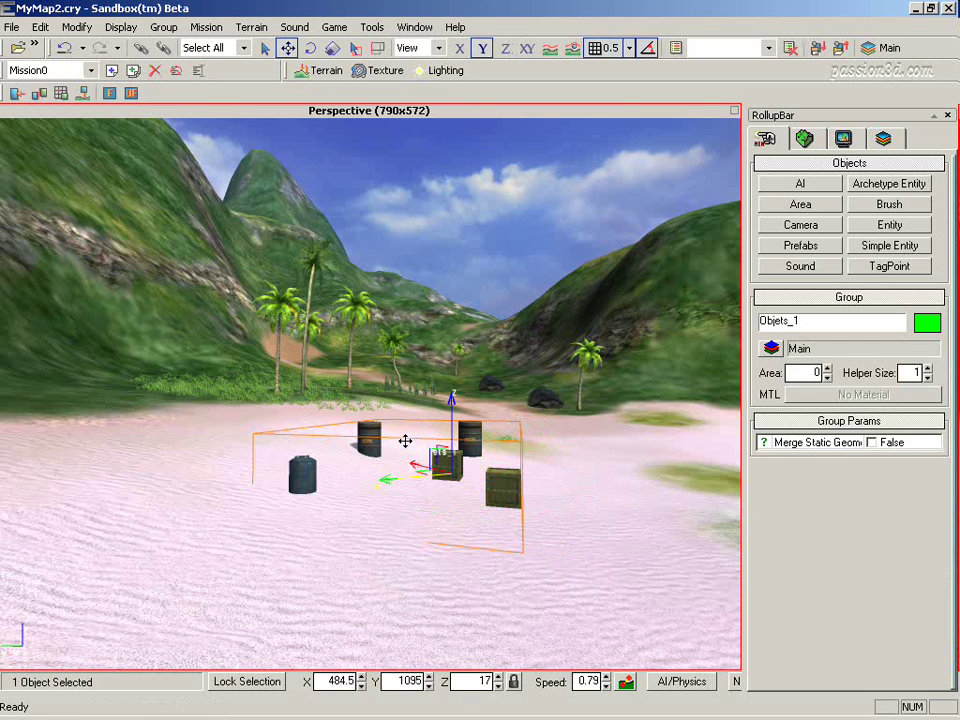
left_click(163, 27)
left_click(180, 113)
left_click(378, 566)
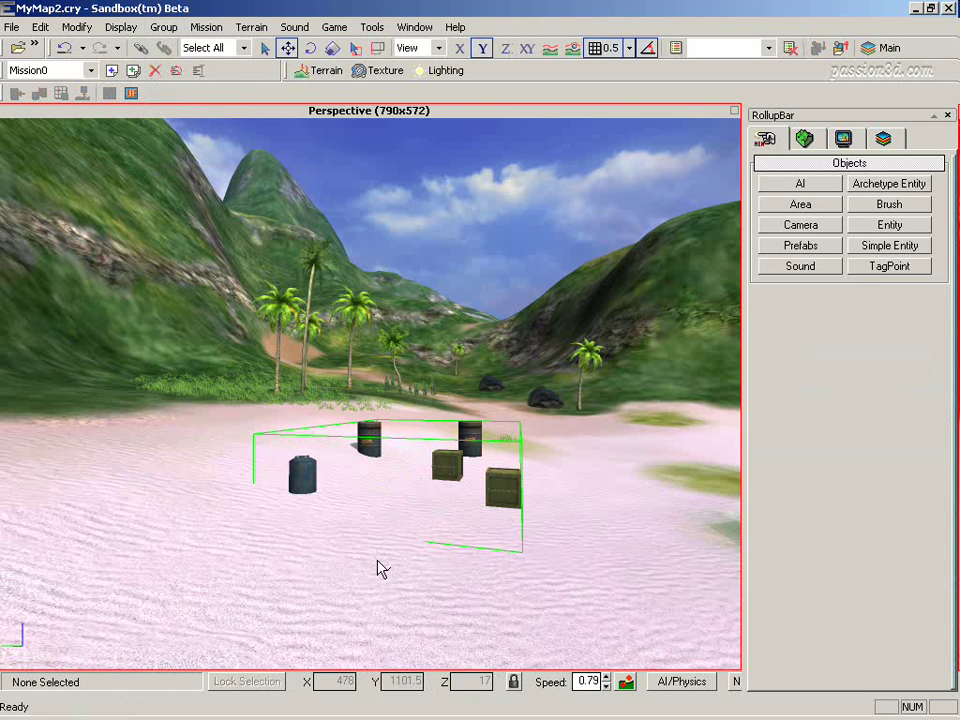
Ungroup Objets_1 into its separate barrels and crates.
right_click_drag(600, 497, 596, 503)
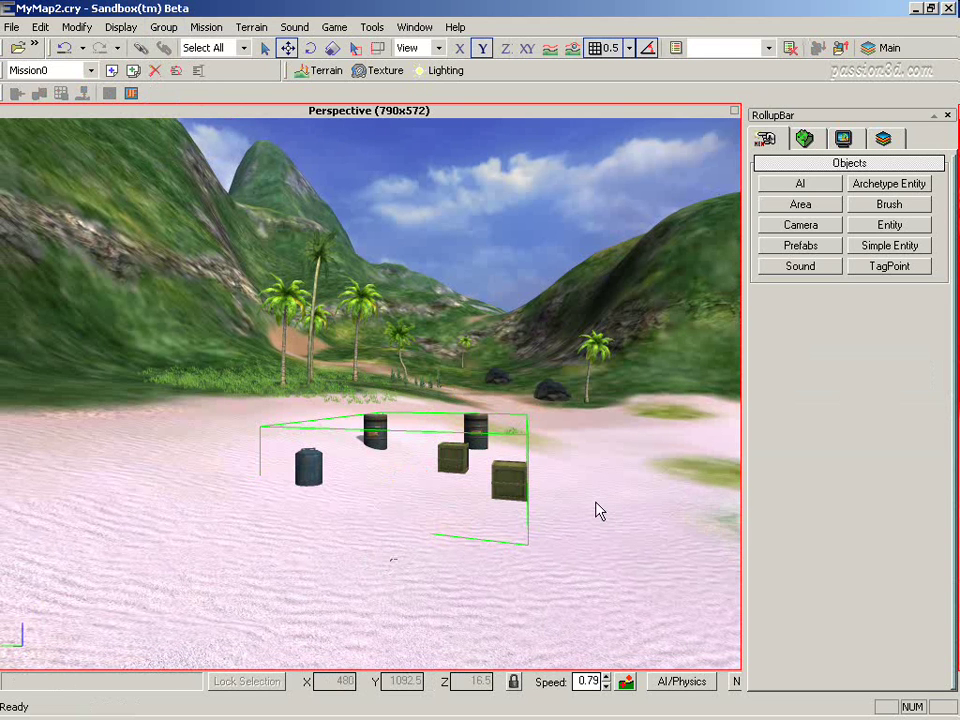
left_click(417, 438)
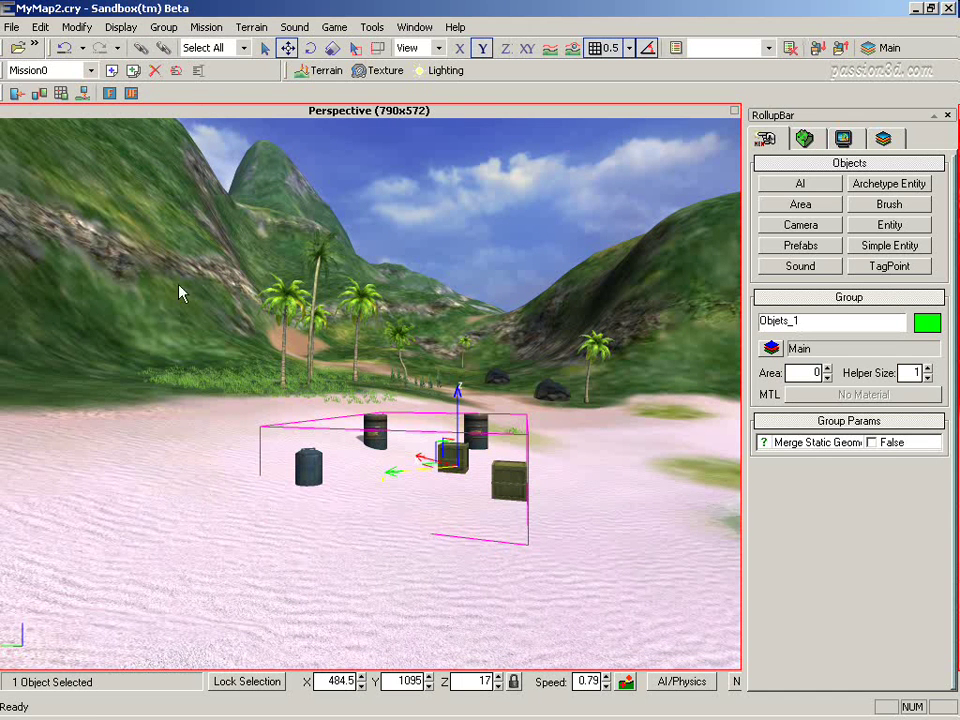
left_click(163, 27)
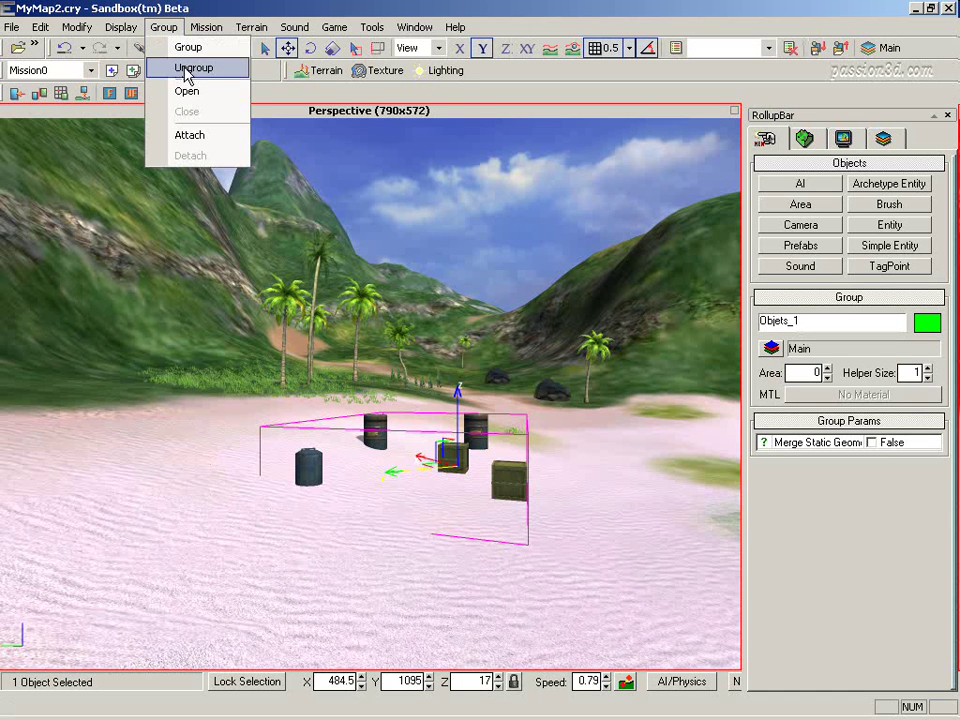
left_click(190, 68)
left_click(395, 565)
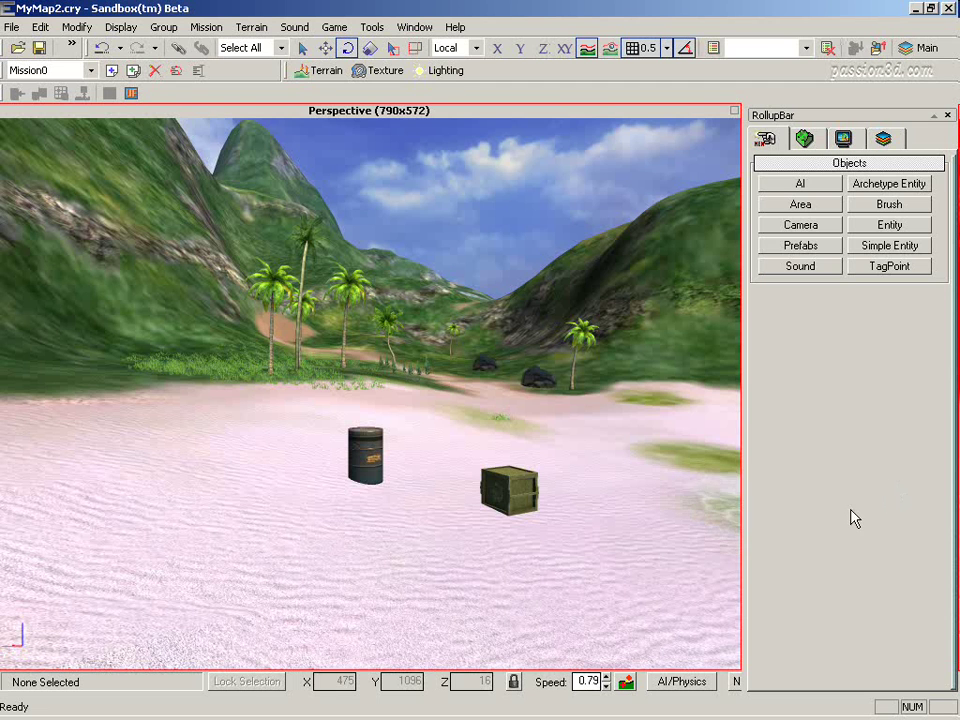
Link the crate BasicEntity30 as a child to the barrel BasicEntity31.
left_click(505, 486)
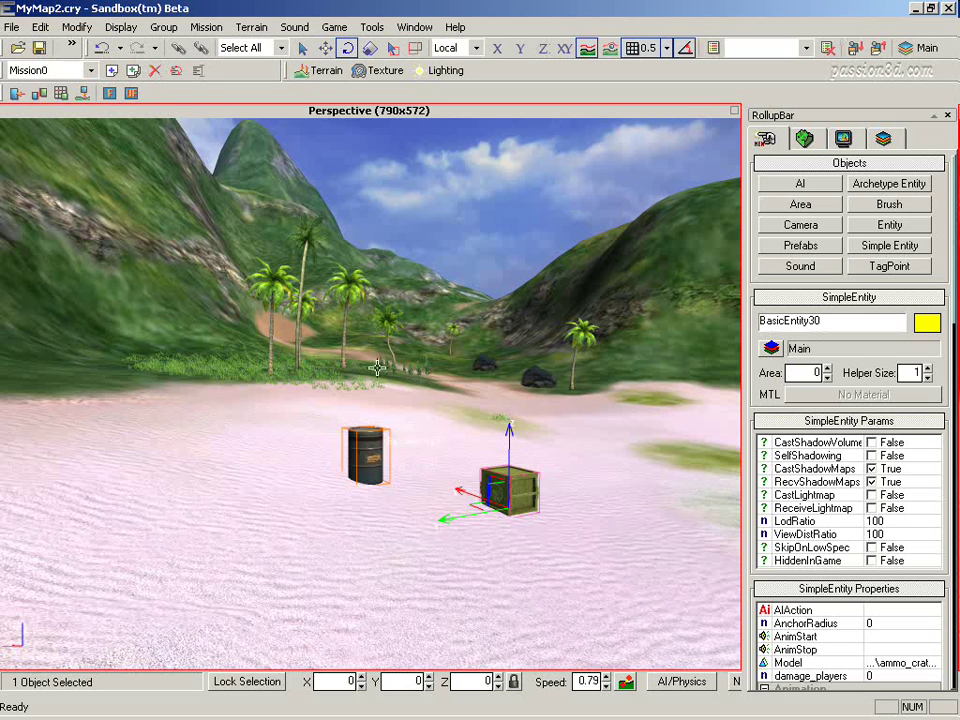
left_click(303, 50)
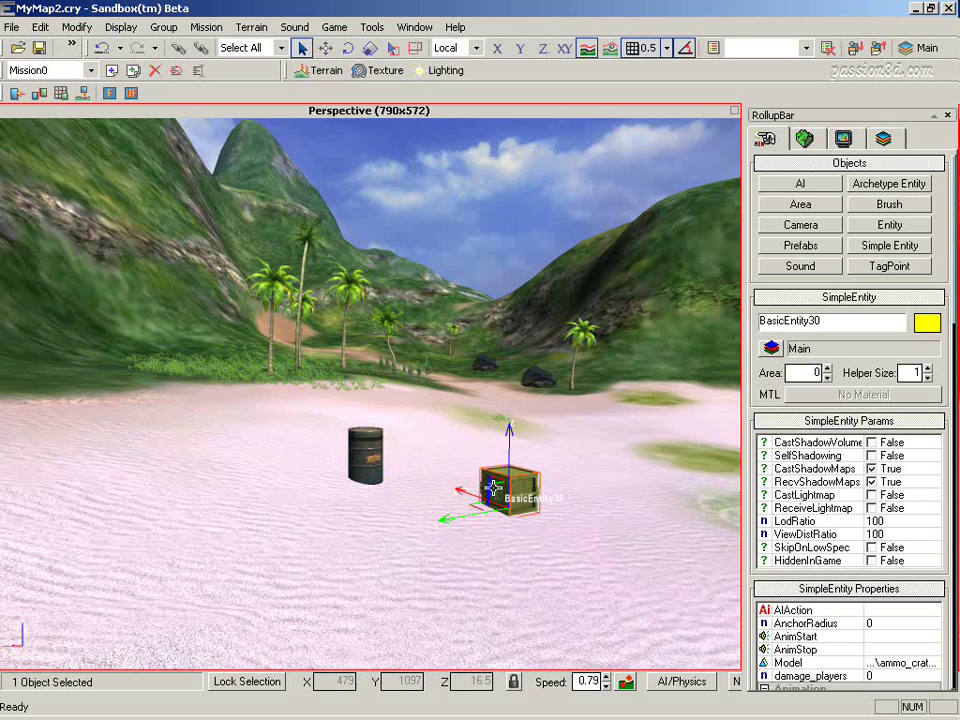
left_click(177, 49)
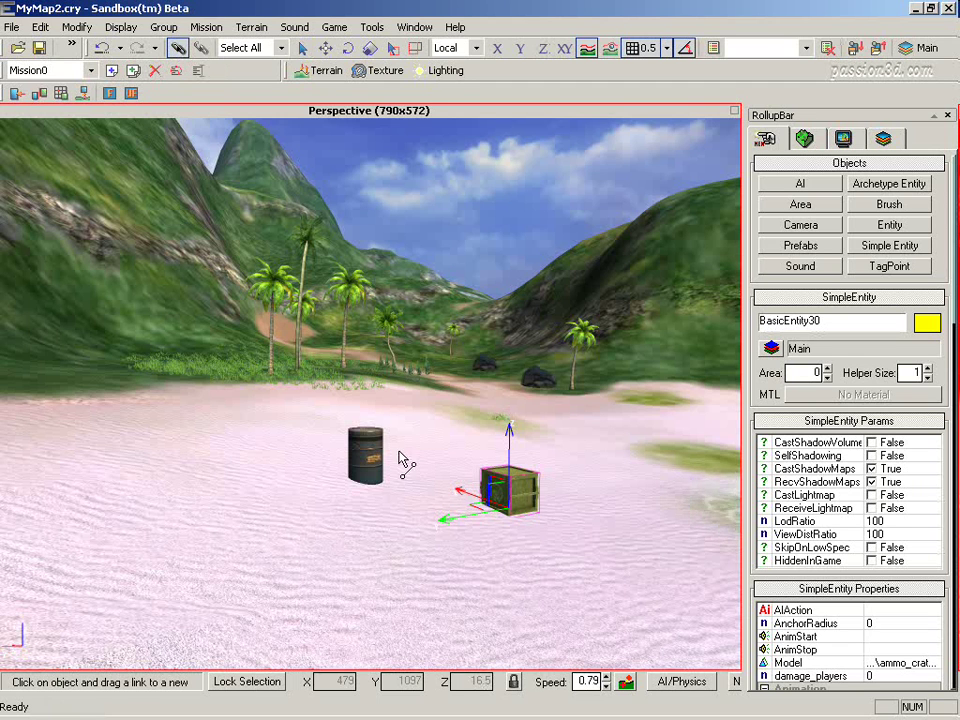
left_click_drag(498, 497, 375, 453)
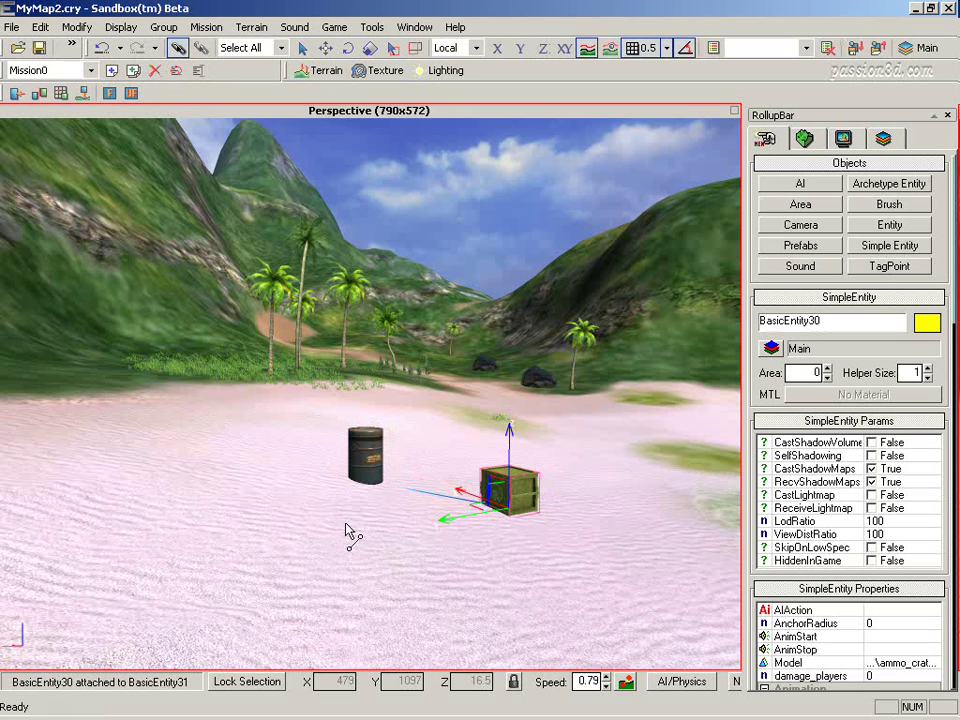
key("Escape")
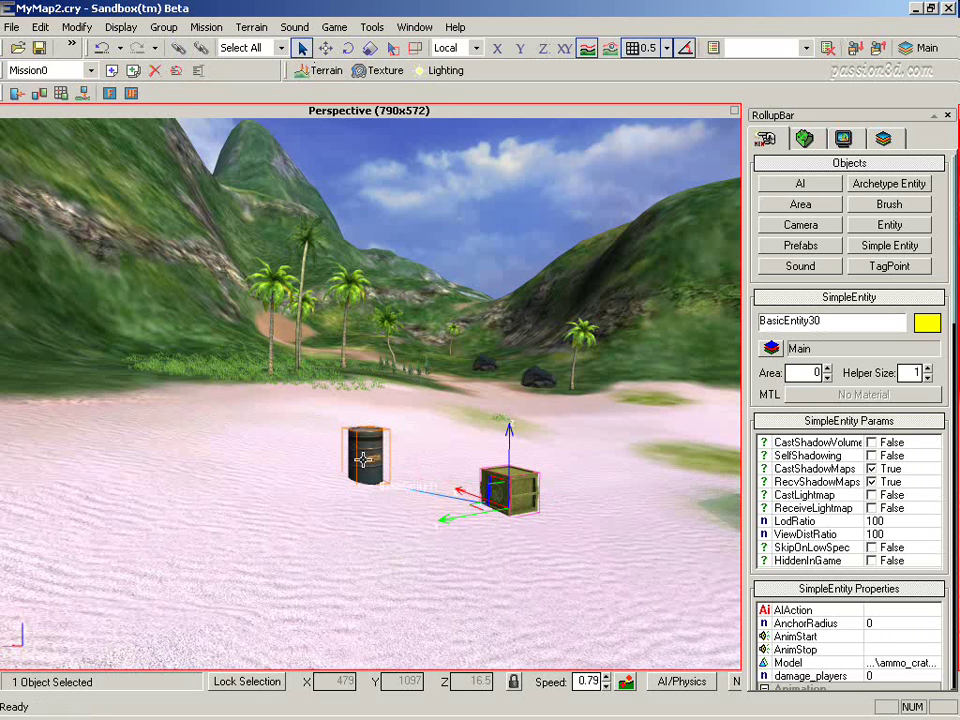
Rotate the parent barrel together with its linked crate about the Z axis, and rotate the crate alone about its Z axis.
left_click(364, 444)
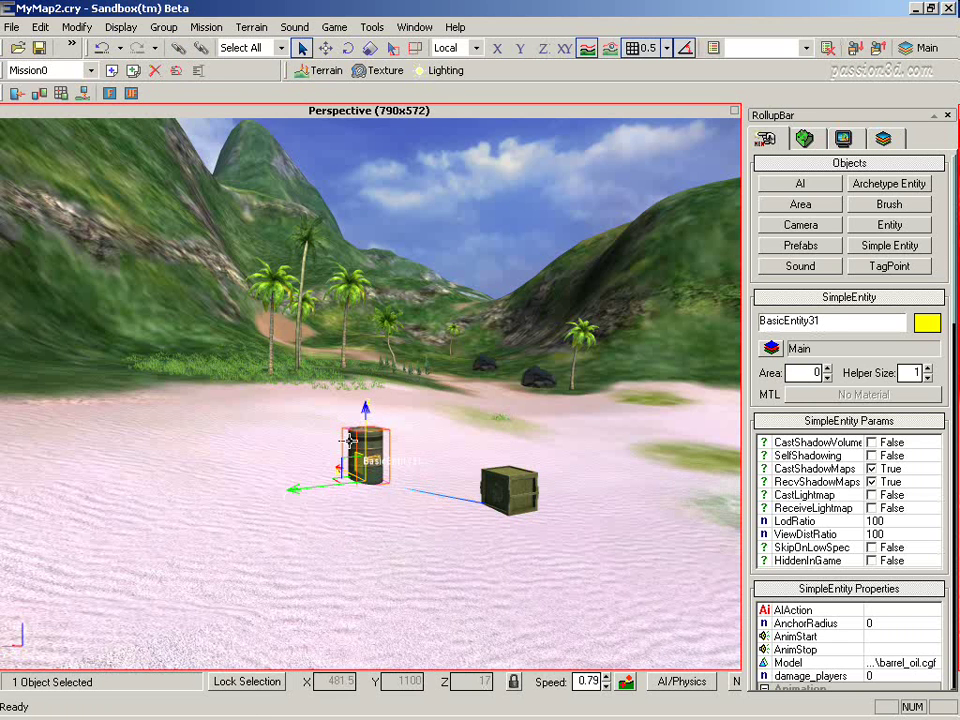
left_click(347, 48)
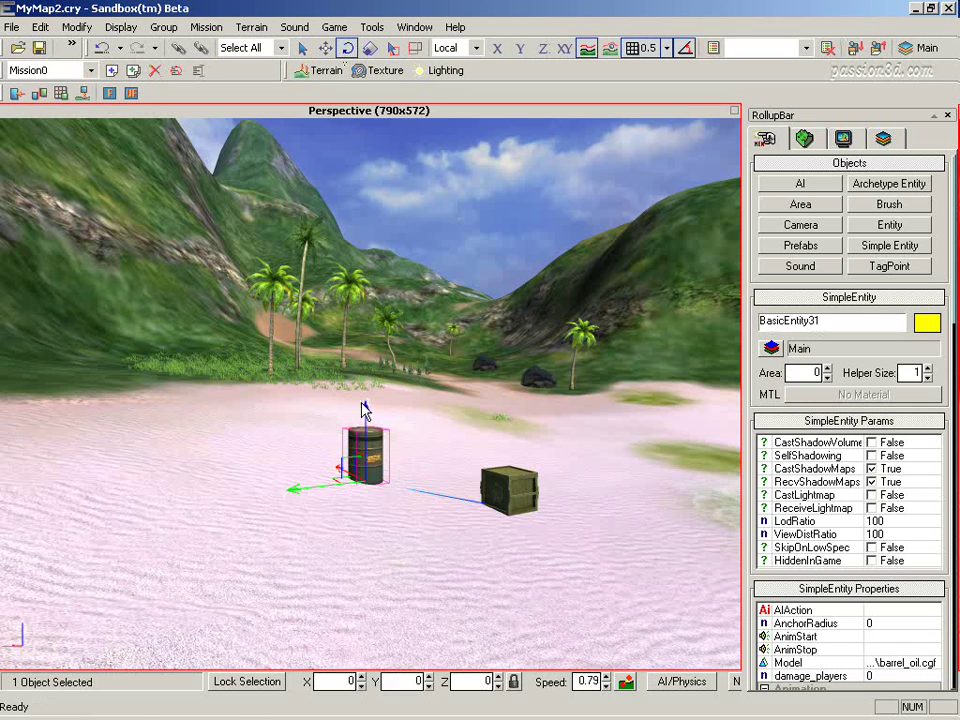
left_click_drag(365, 408, 317, 392)
left_click(520, 503)
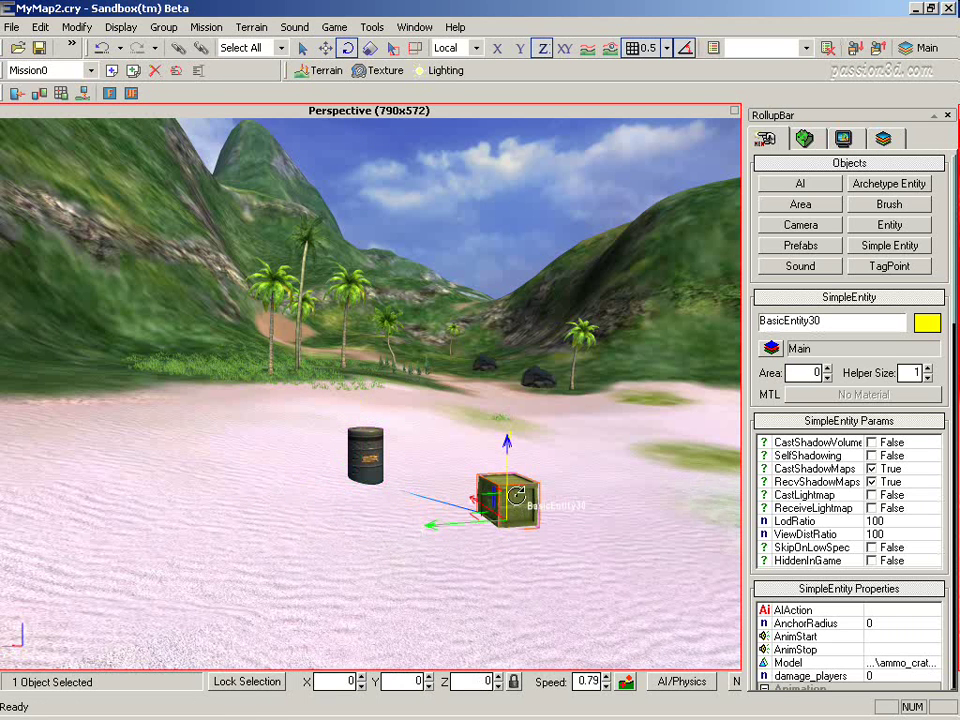
mouse_move(506, 441)
left_mouse_down()
mouse_move(489, 386)
mouse_move(493, 451)
left_mouse_up()
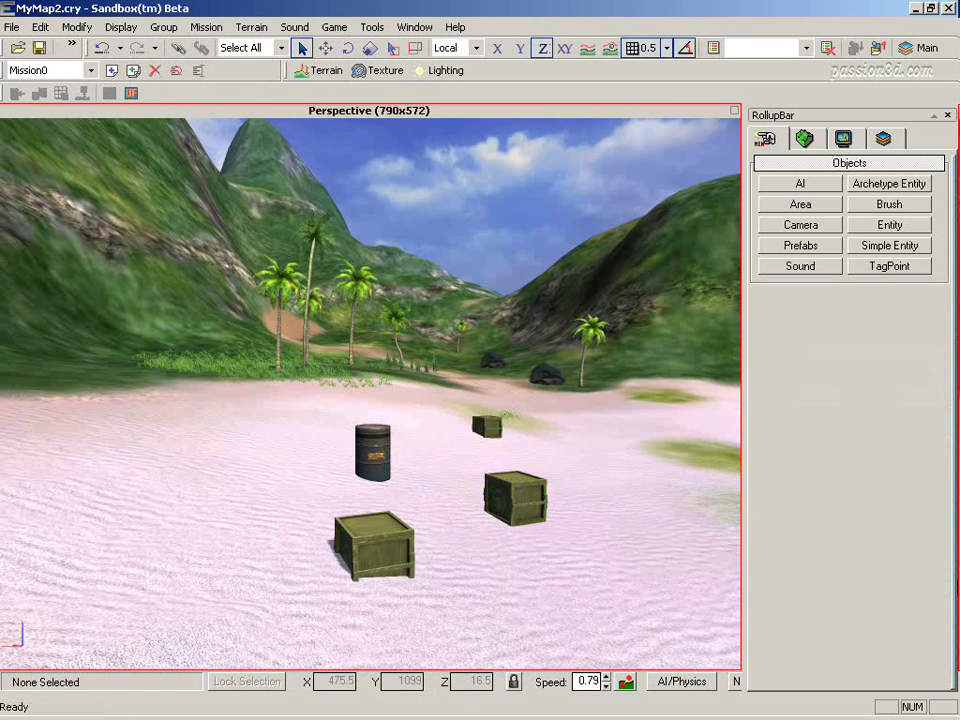
Select the barrel and each of the three crates individually to check their object names.
left_click(362, 444)
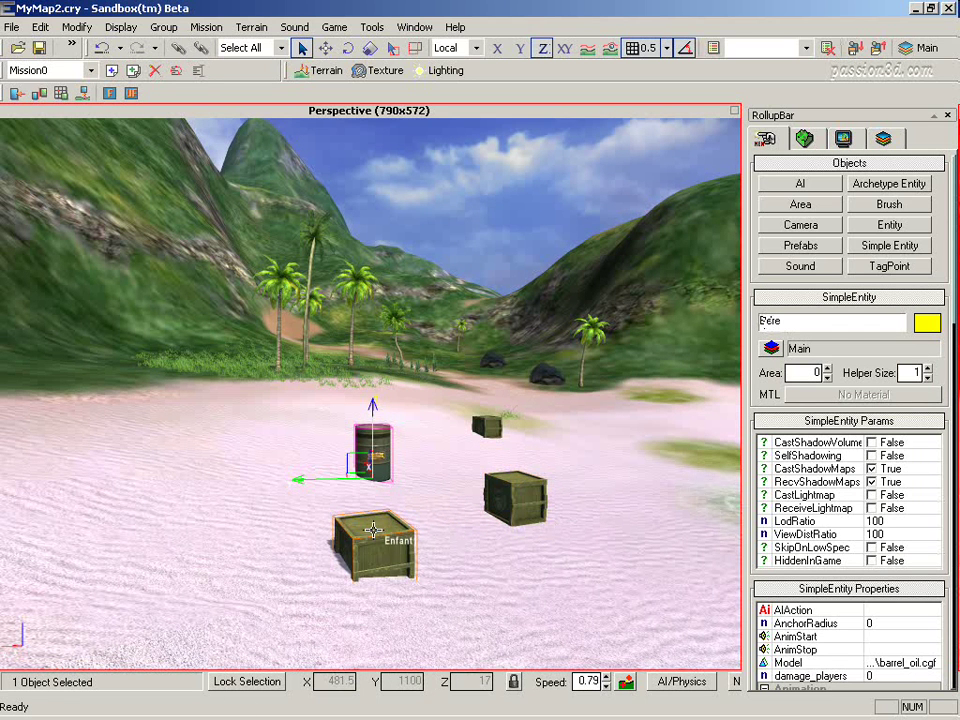
left_click(360, 537)
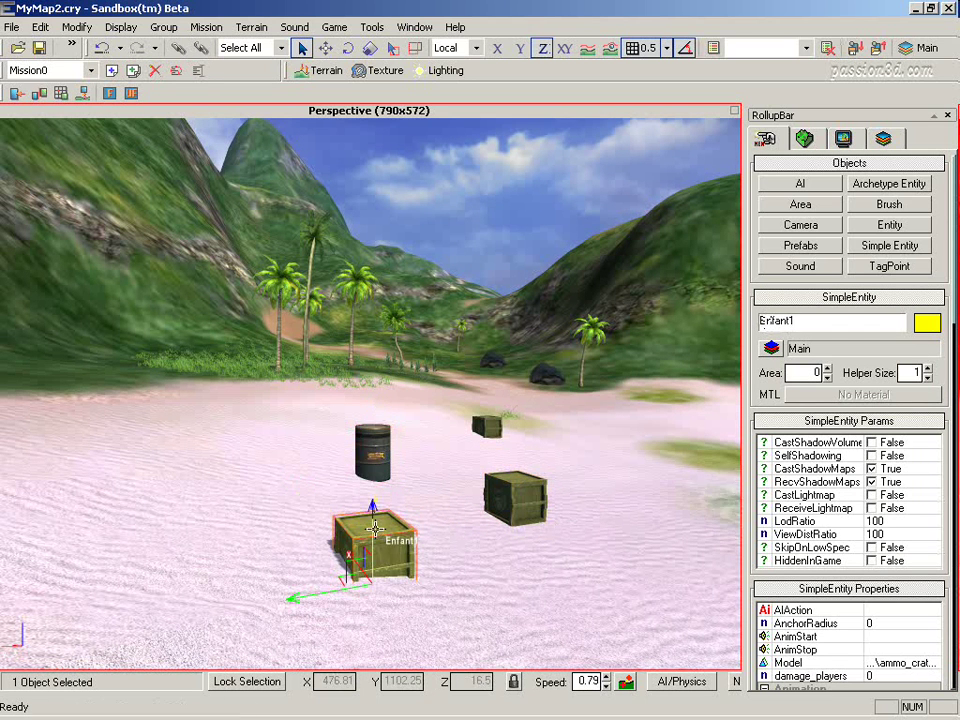
left_click(507, 500)
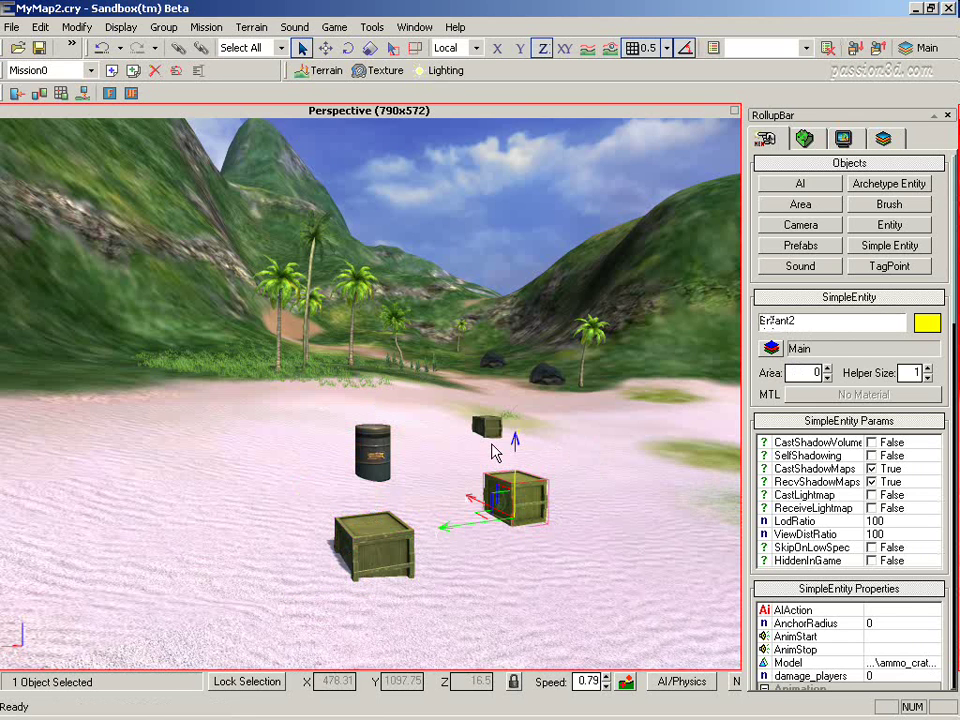
left_click(486, 426)
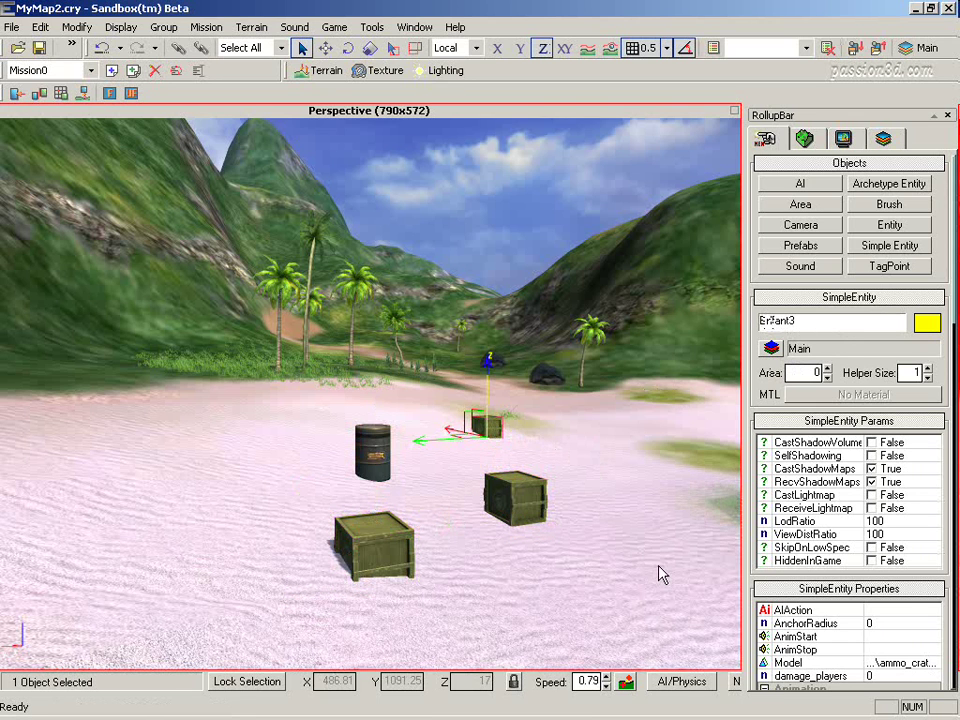
Link the front crate Enfant1 to the barrel Pere and leave linking mode.
left_click(390, 553)
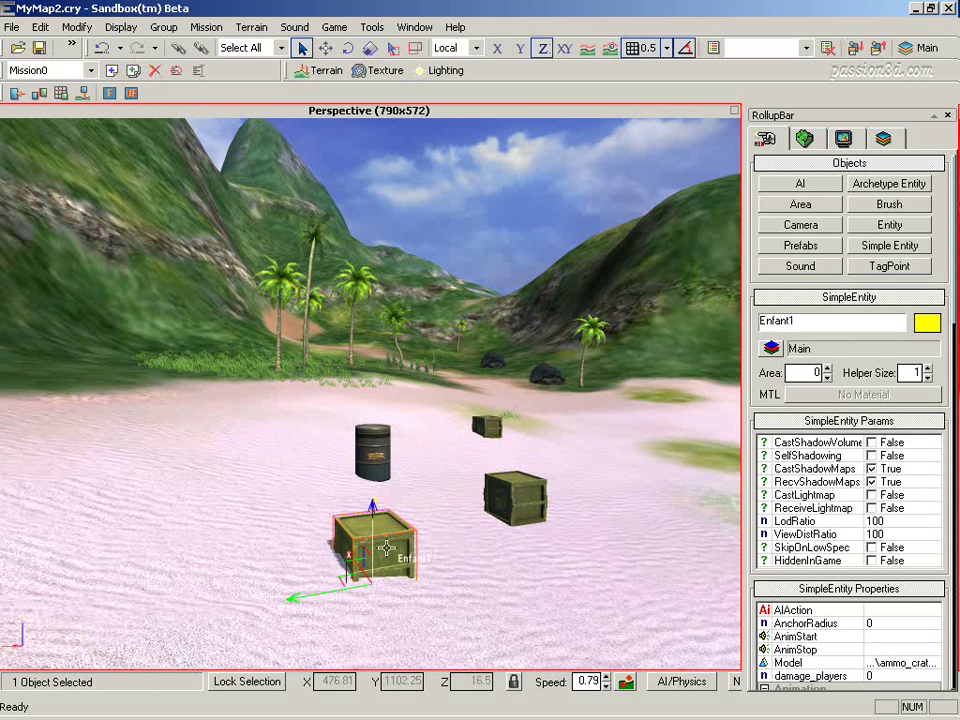
left_click(177, 50)
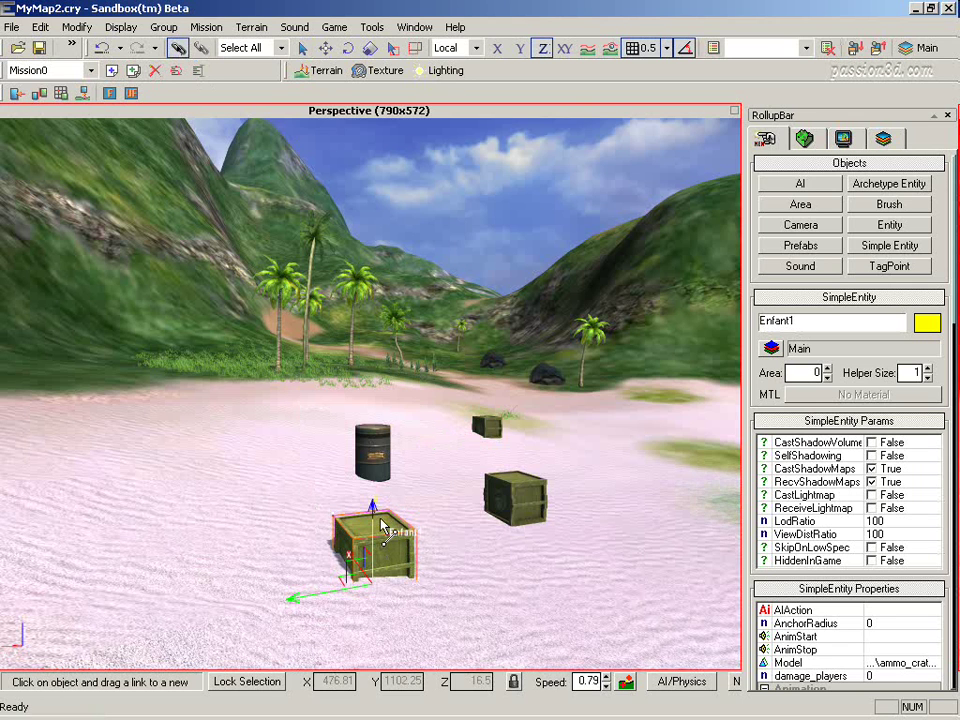
left_click_drag(372, 441, 373, 445)
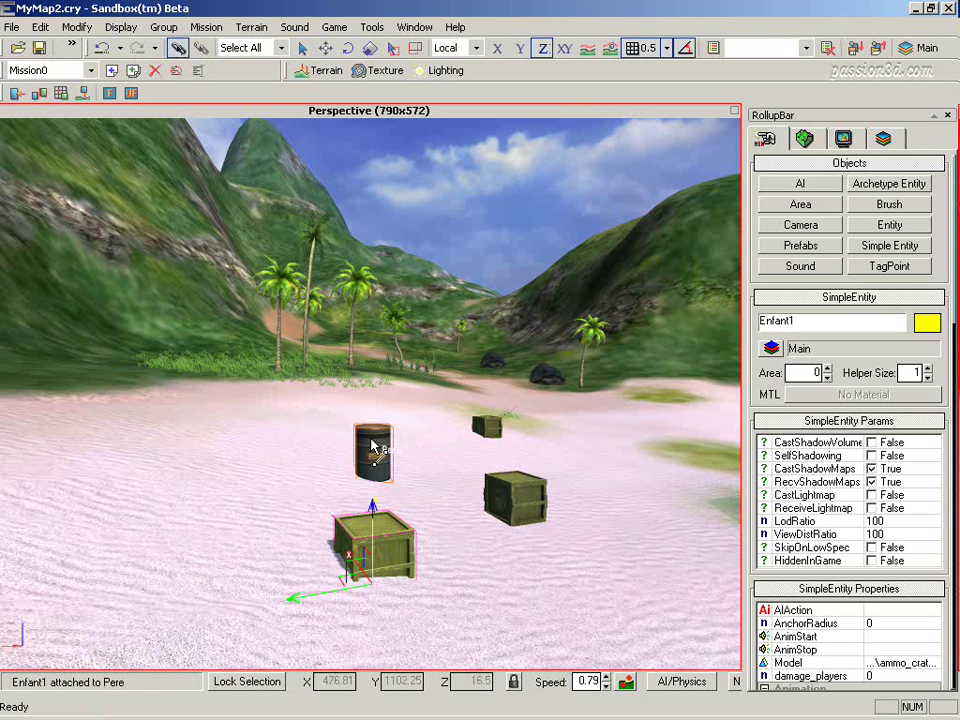
left_click(302, 48)
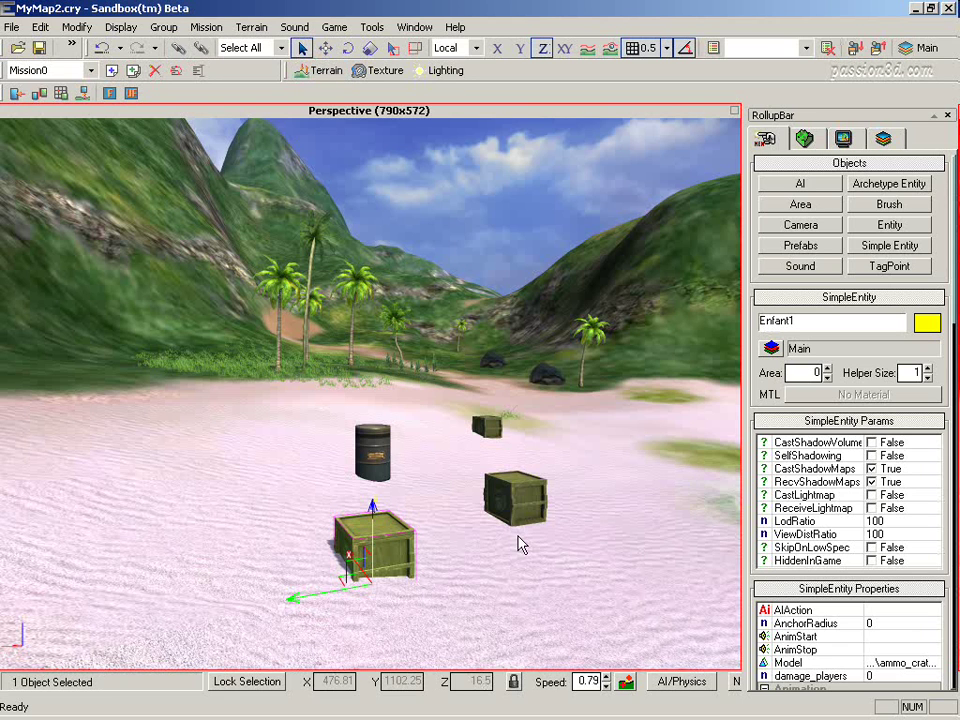
Link the middle crate Enfant2 to the barrel Pere and leave linking mode.
left_click(530, 500)
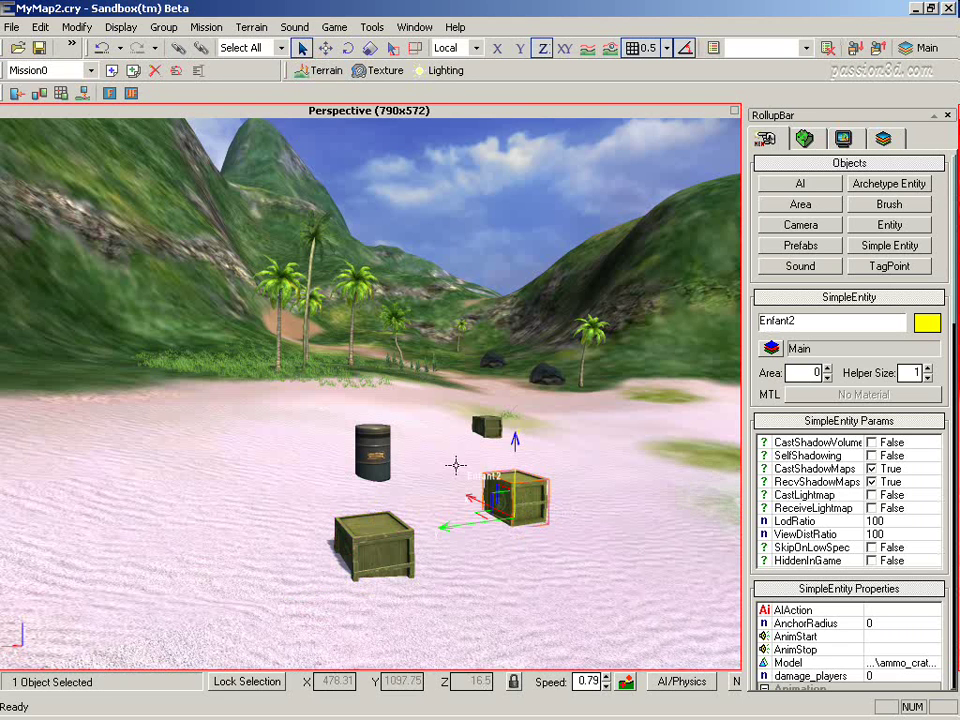
left_click(178, 48)
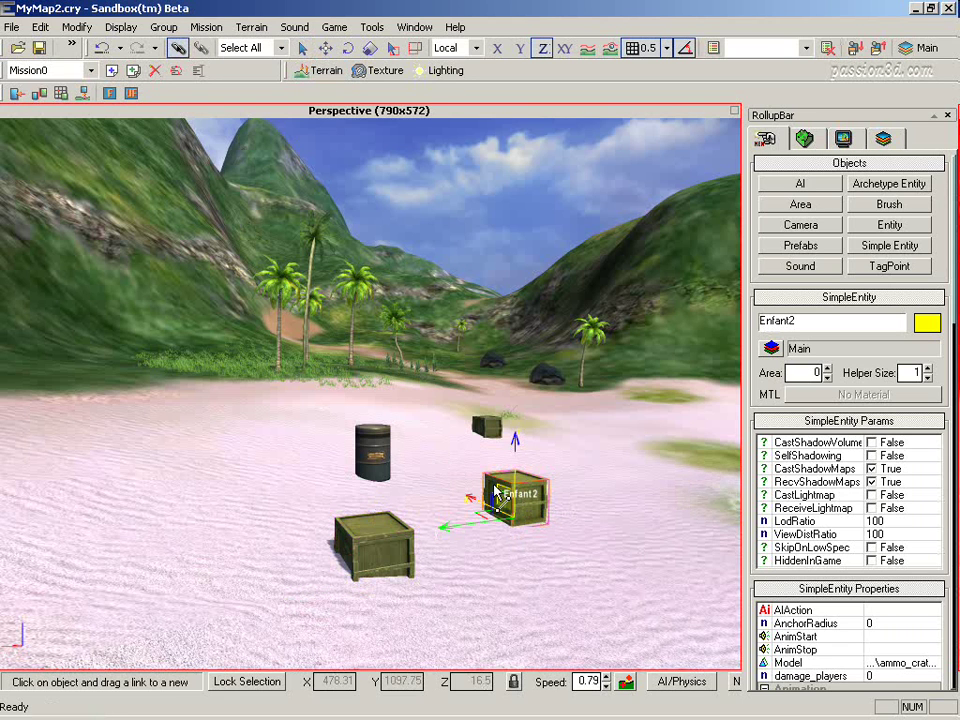
left_click_drag(493, 487, 373, 447)
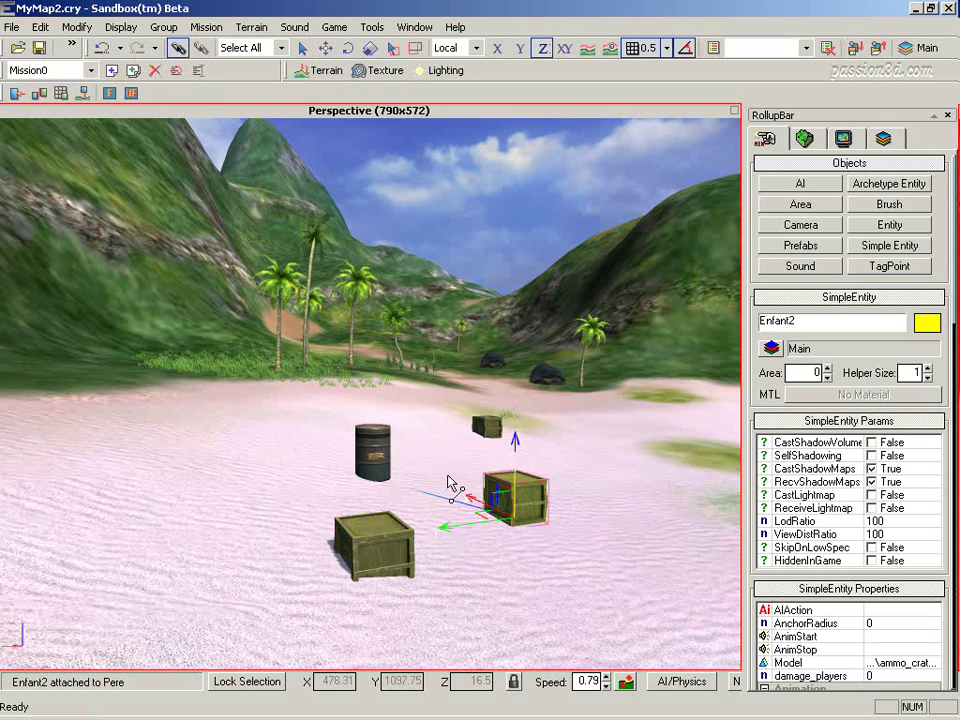
left_click(303, 47)
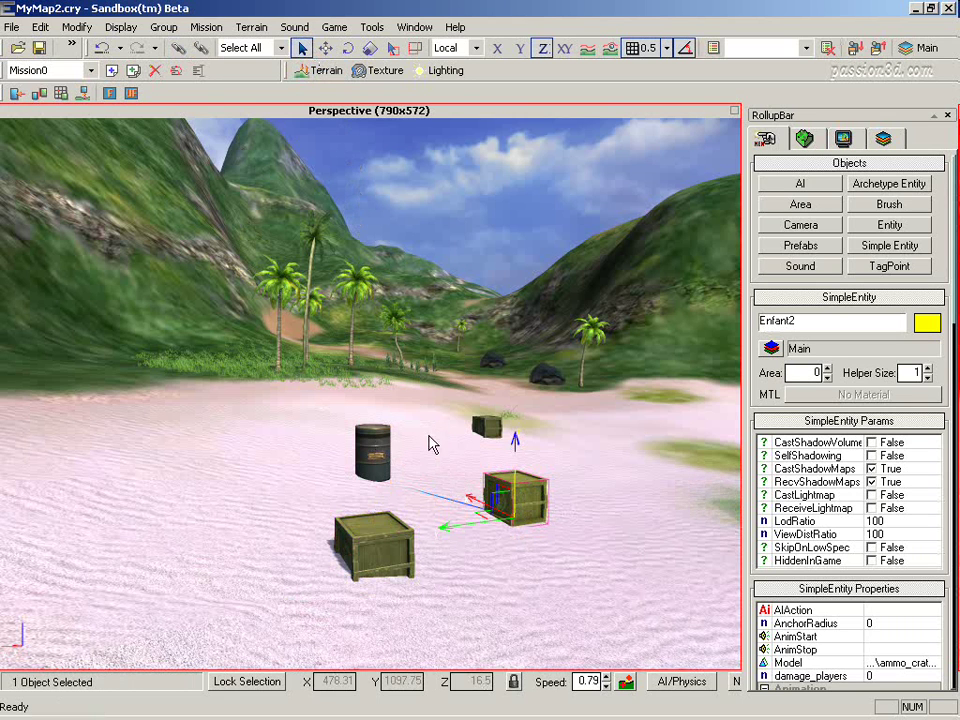
Link the farthest crate Enfant3 to the barrel Pere and clear the selection.
left_click(485, 426)
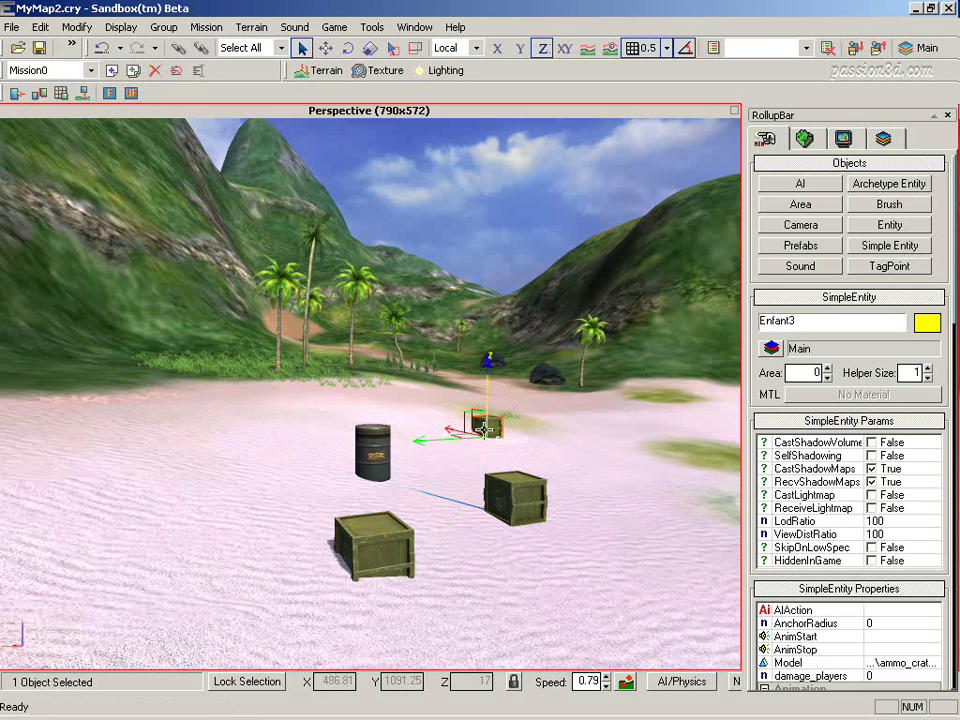
left_click(178, 47)
left_click_drag(507, 452, 375, 460)
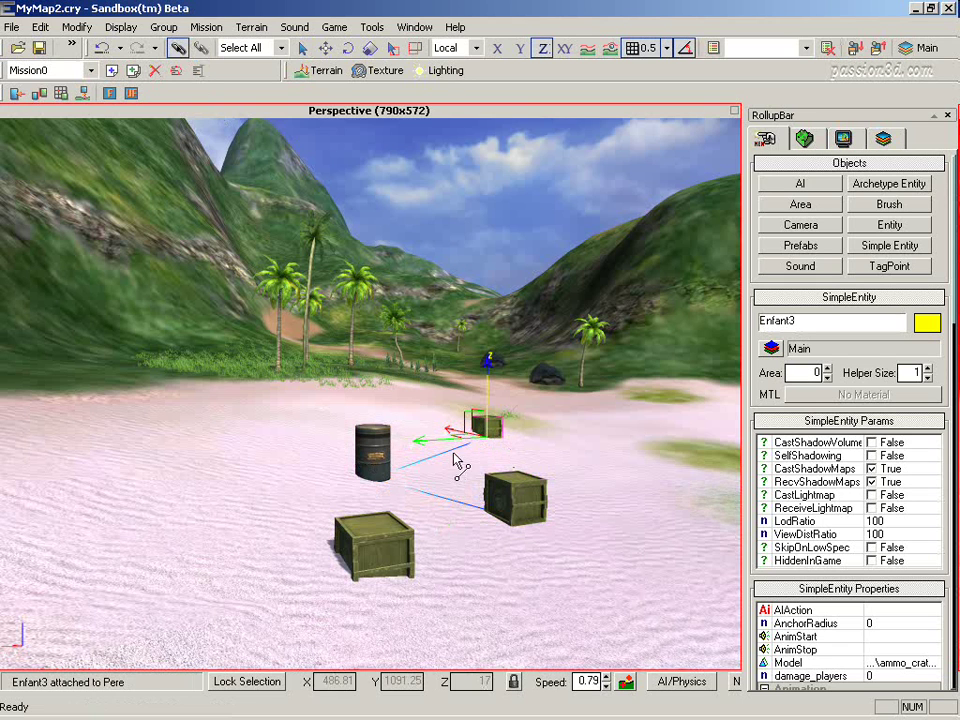
left_click(302, 47)
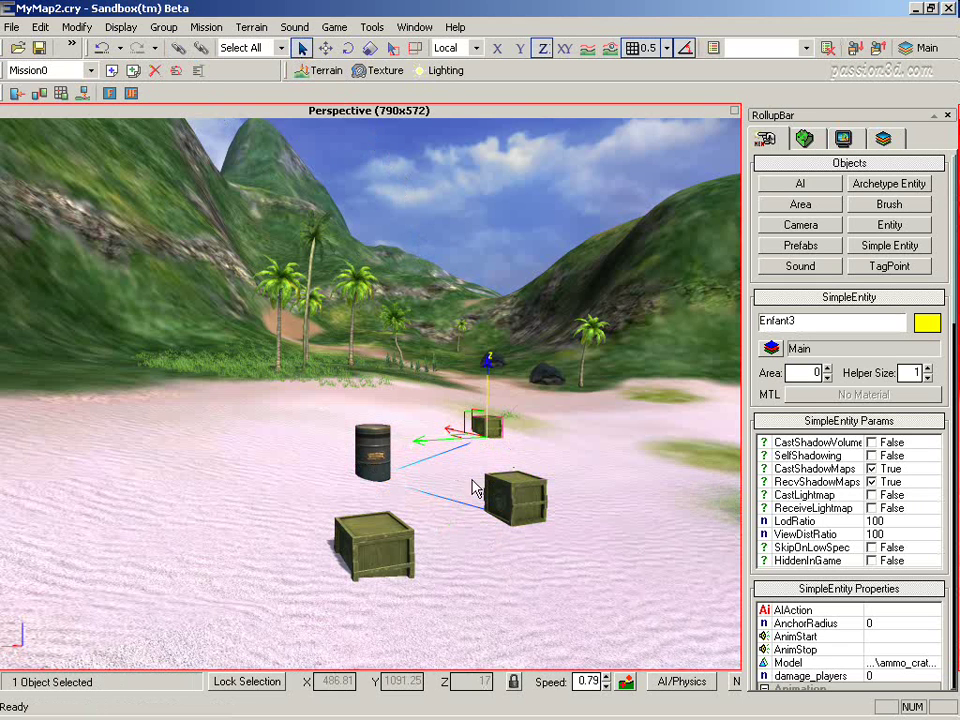
left_click(430, 490)
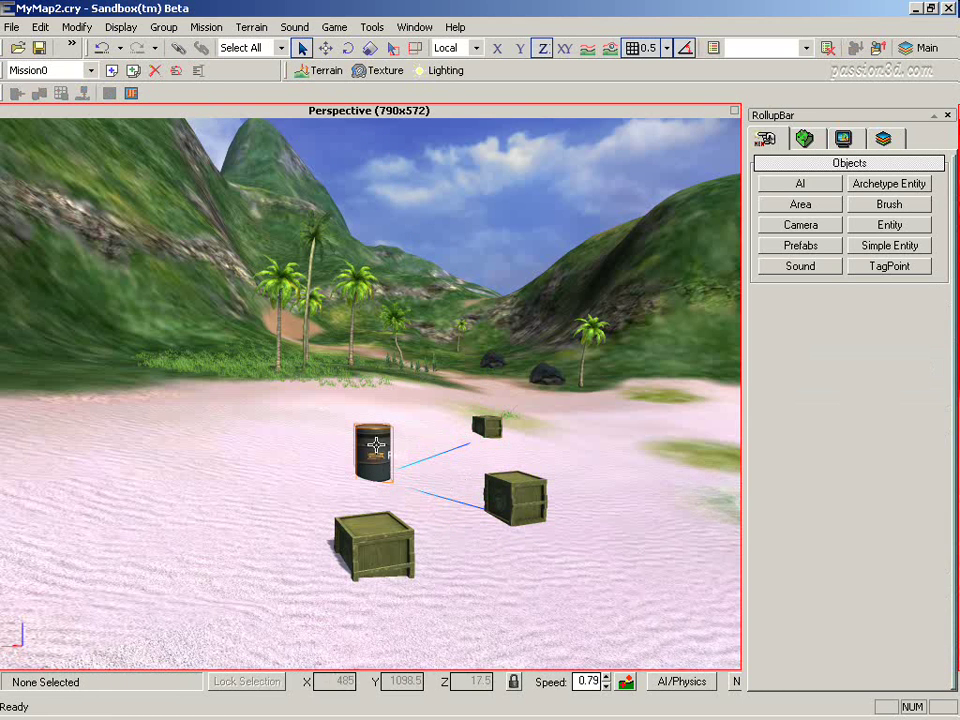
Rotate the barrel Pere with its linked crates about the Z axis to -30.
left_click(377, 455)
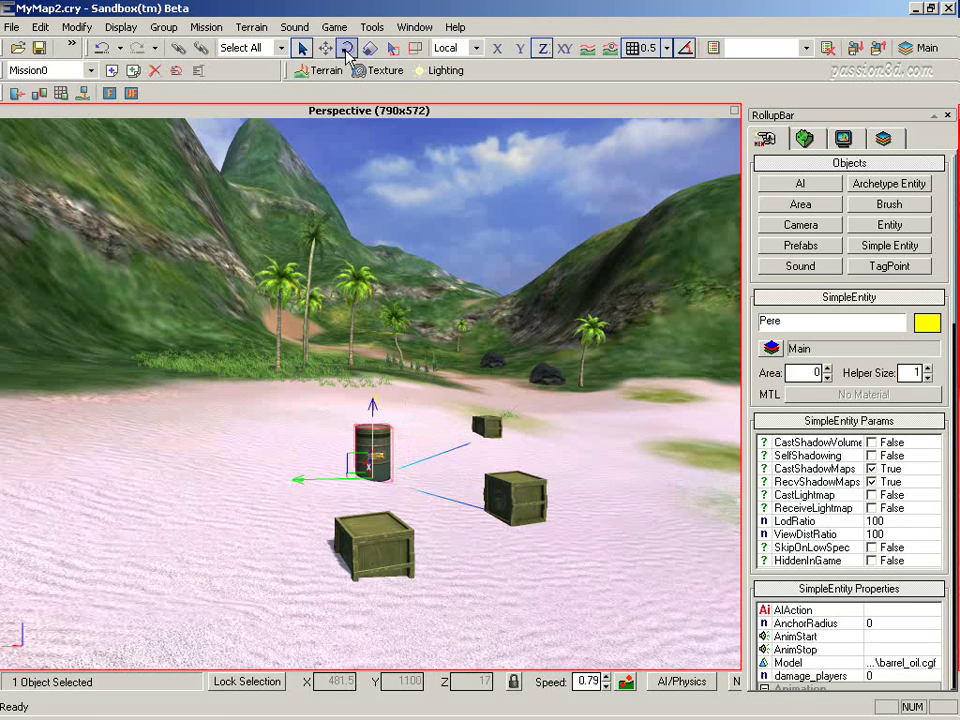
left_click(347, 47)
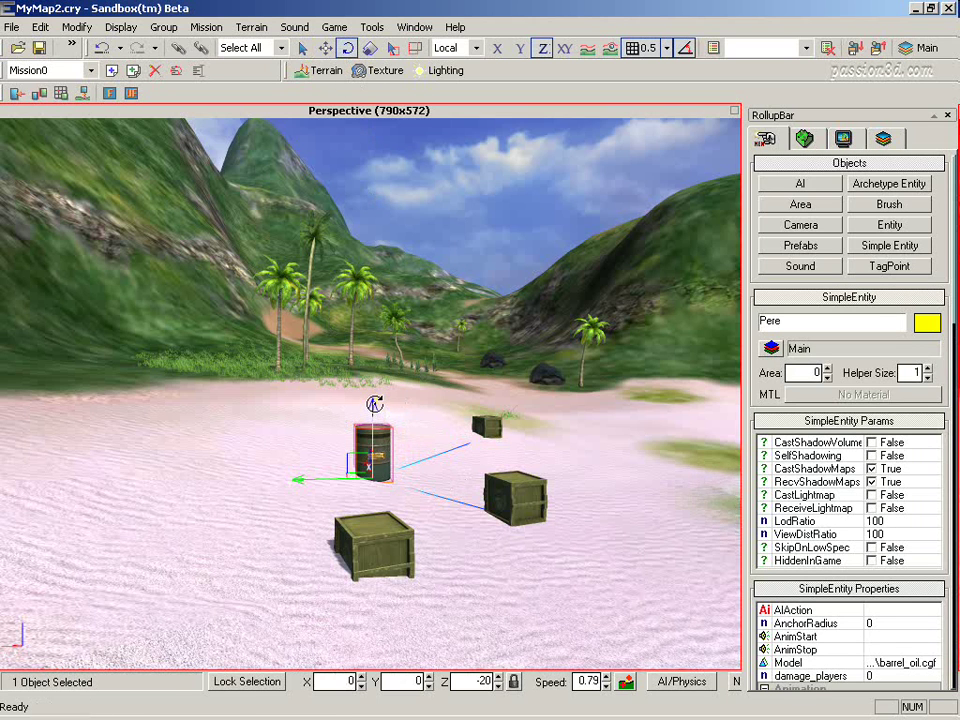
left_click_drag(366, 400, 352, 396)
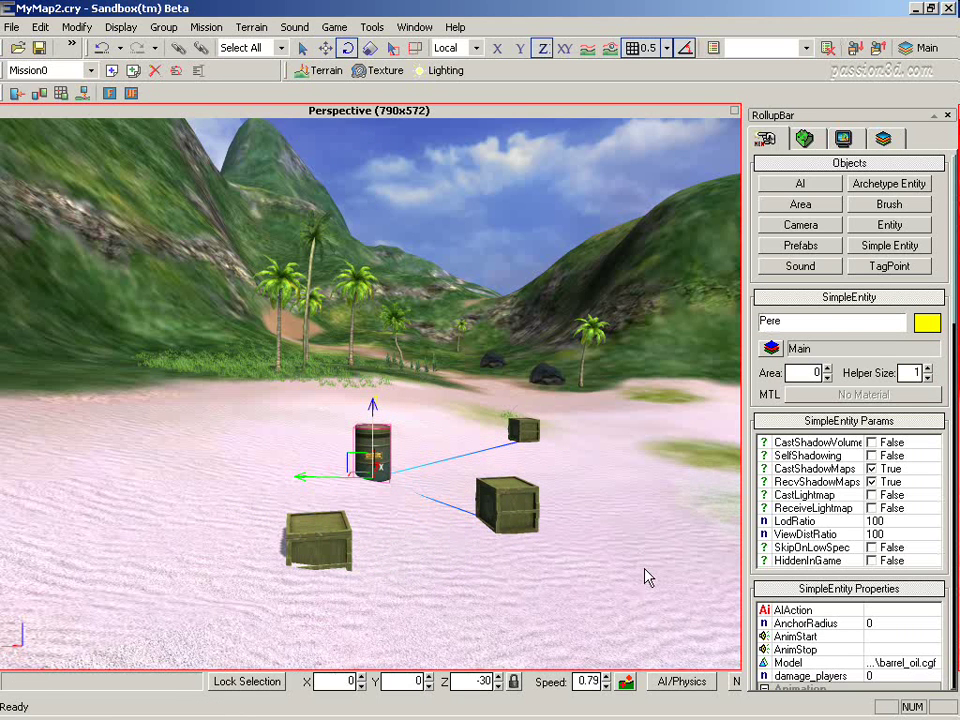
Open the object selection list and display it as a tree to examine the parent-child hierarchy.
left_click(713, 47)
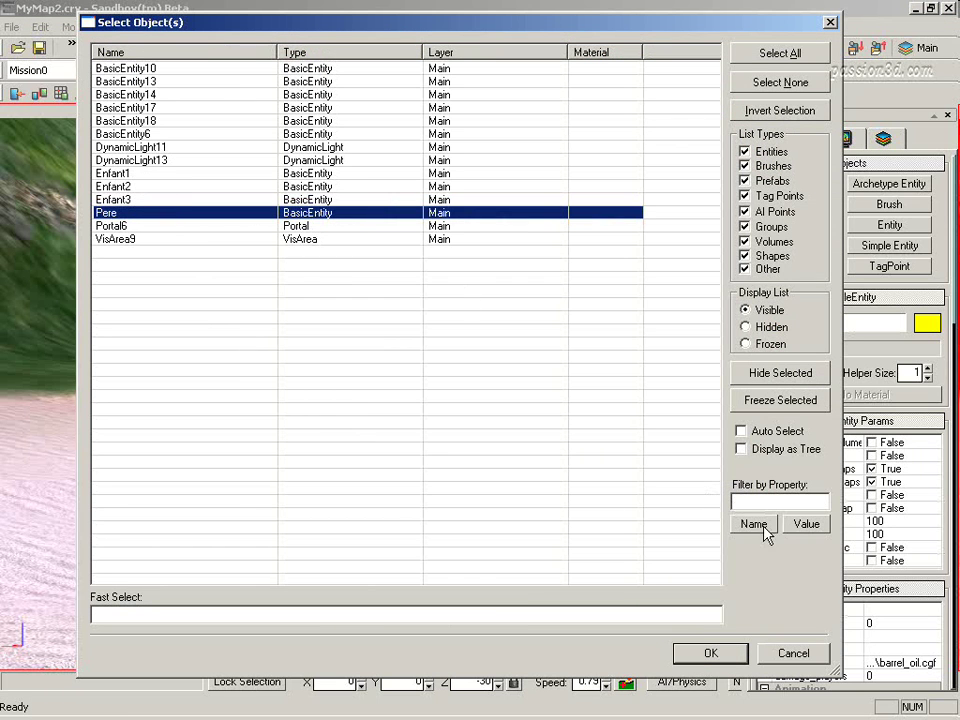
left_click(741, 449)
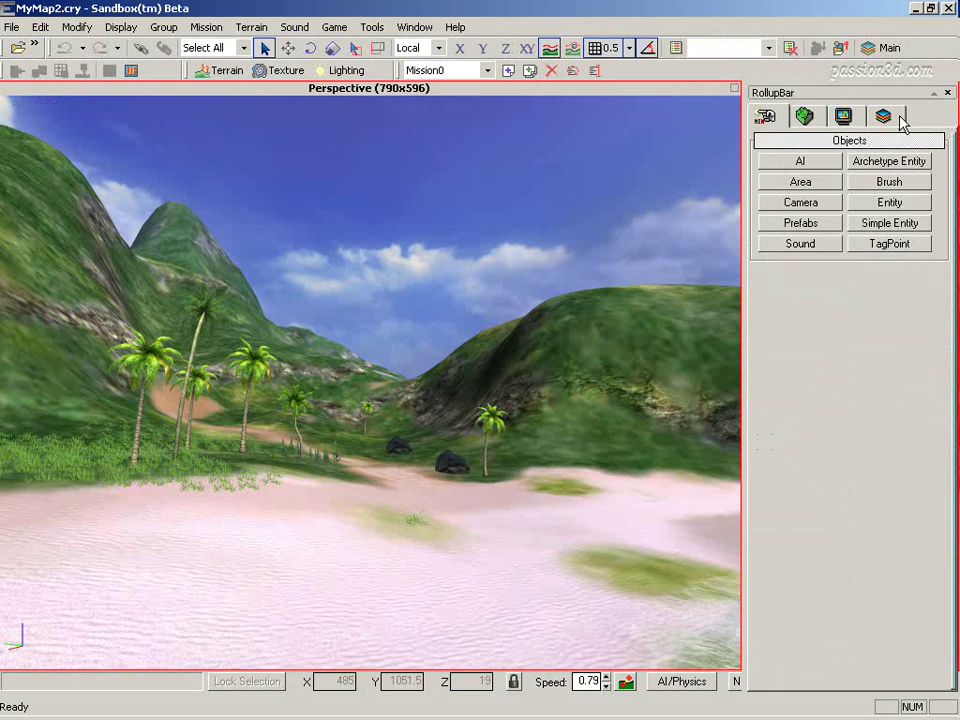
Reposition and resize the RollupBar so the perspective viewport is about 804 pixels wide.
left_click_drag(899, 97, 630, 160)
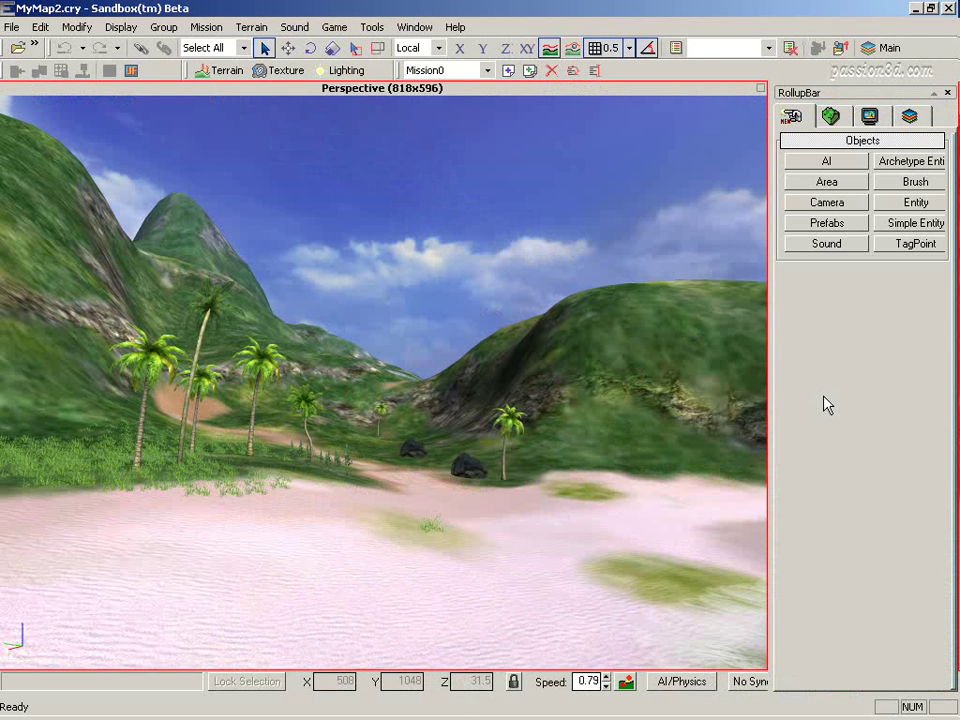
left_click_drag(769, 399, 676, 397)
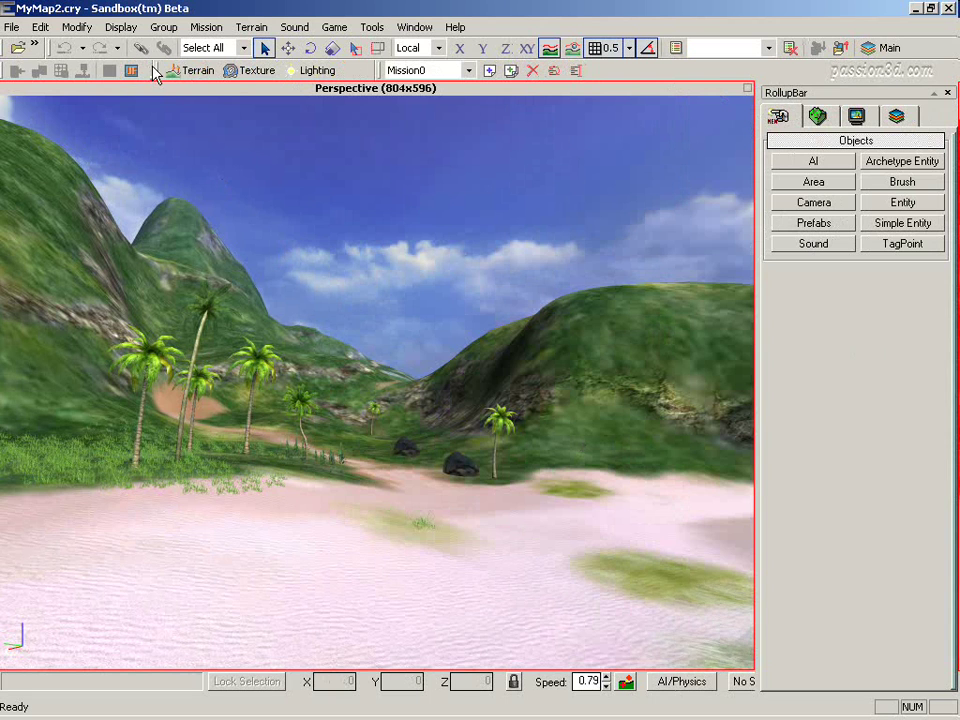
Rearrange the toolbars, placing the Mission toolbar on its own row and the Terrain/Texture/Lighting toolbar beside the object alignment toolbar above it.
left_click_drag(148, 87, 58, 94)
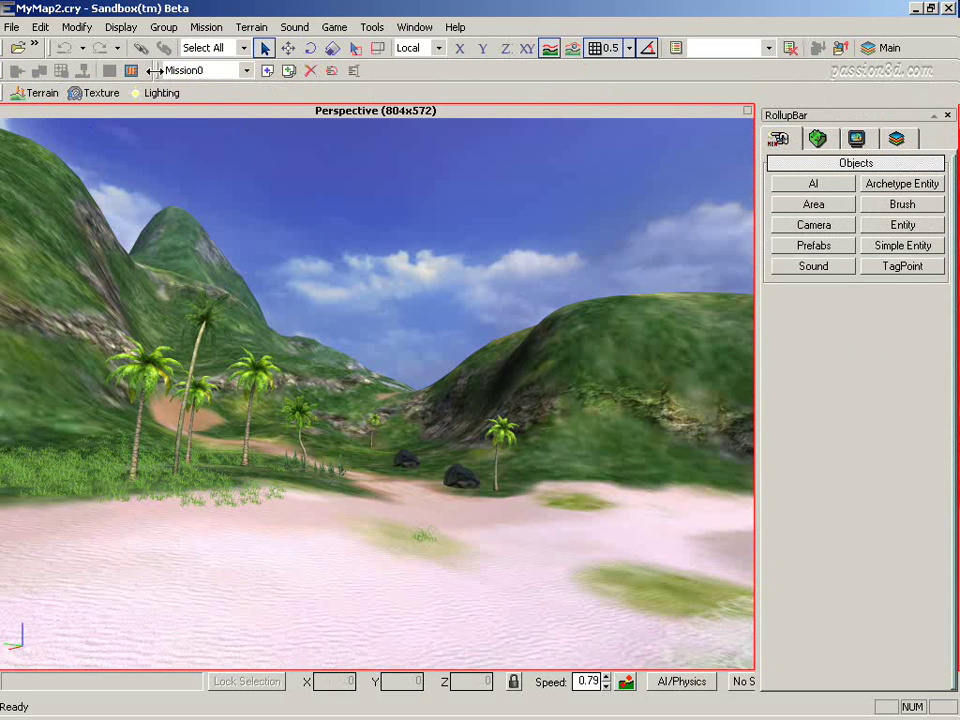
left_click_drag(155, 70, 30, 115)
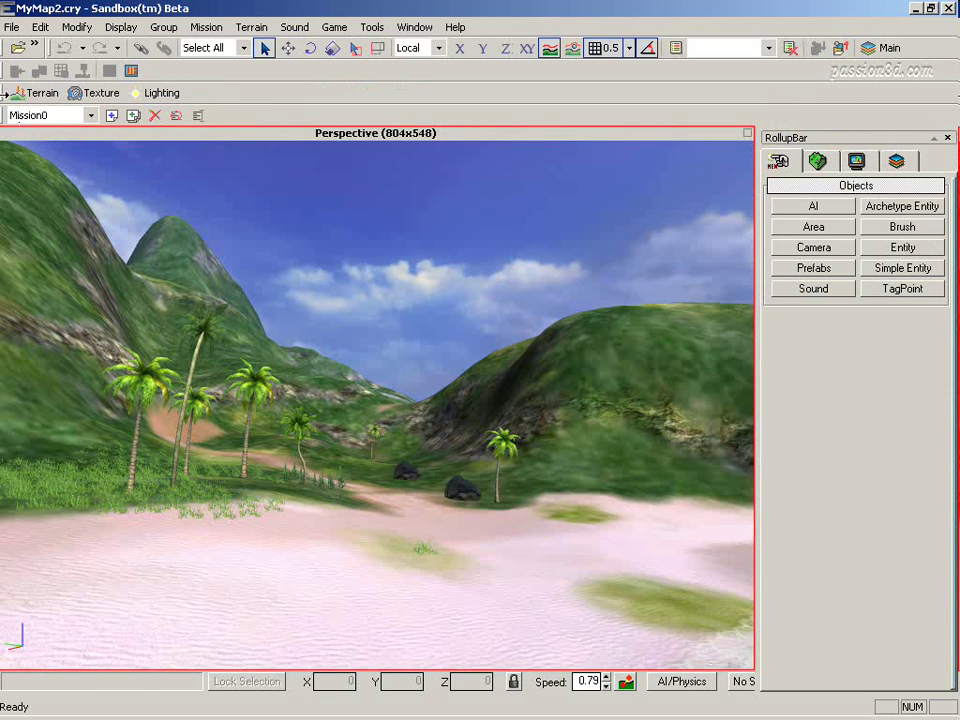
left_click_drag(44, 92, 246, 72)
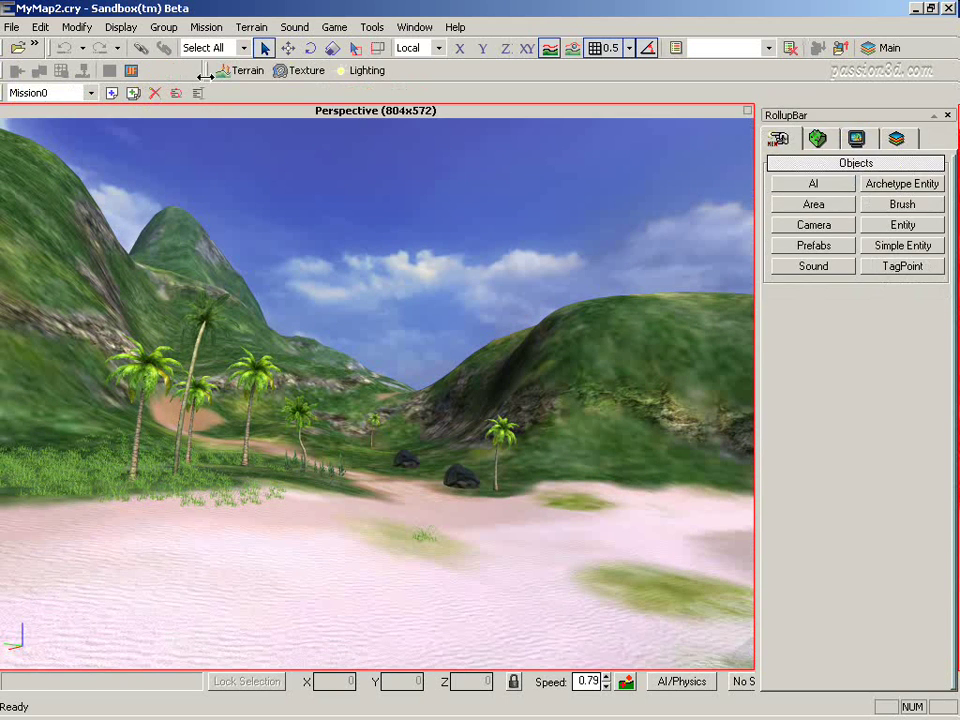
Dock the Mission toolbar on the same row as the Terrain/Texture/Lighting toolbar, directly after Lighting.
left_click_drag(6, 92, 427, 78)
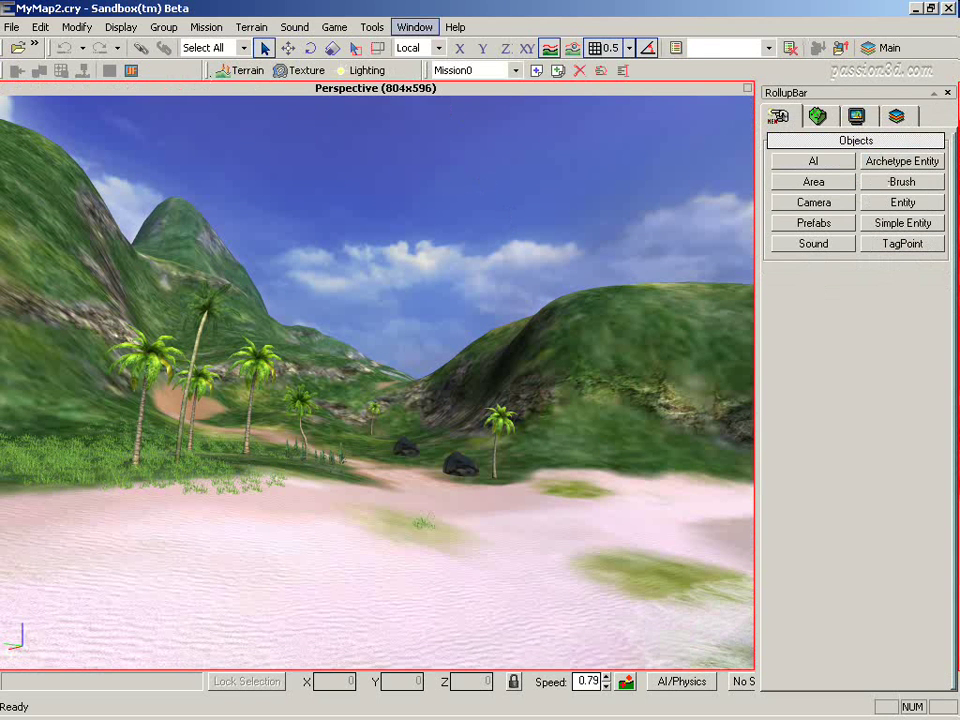
Hide the toolbars and the RollupBar from the interface.
left_click(420, 28)
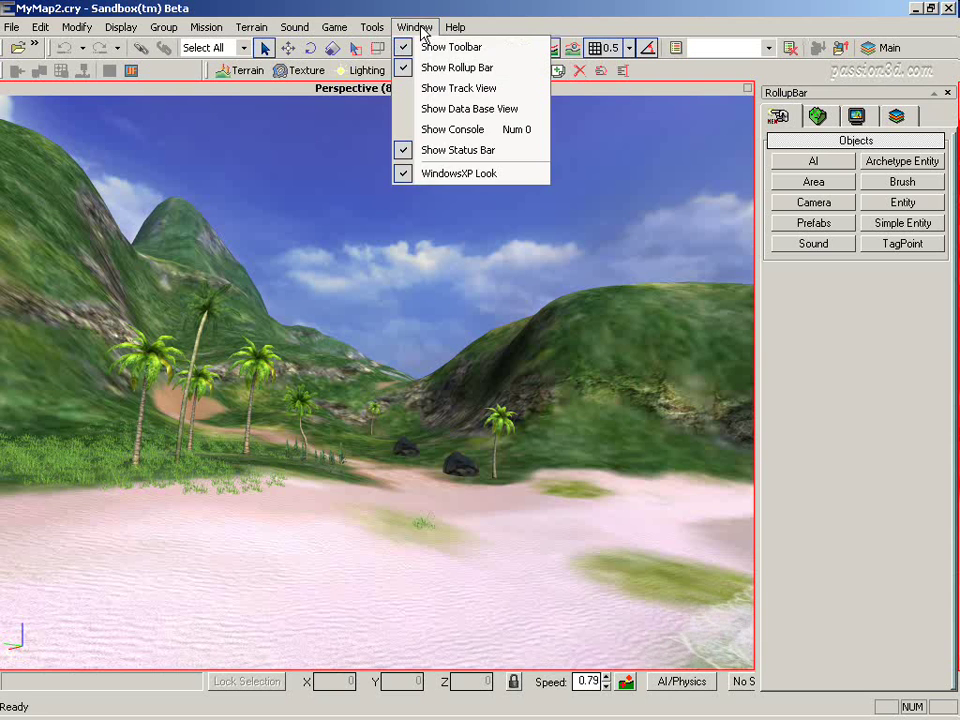
left_click(412, 44)
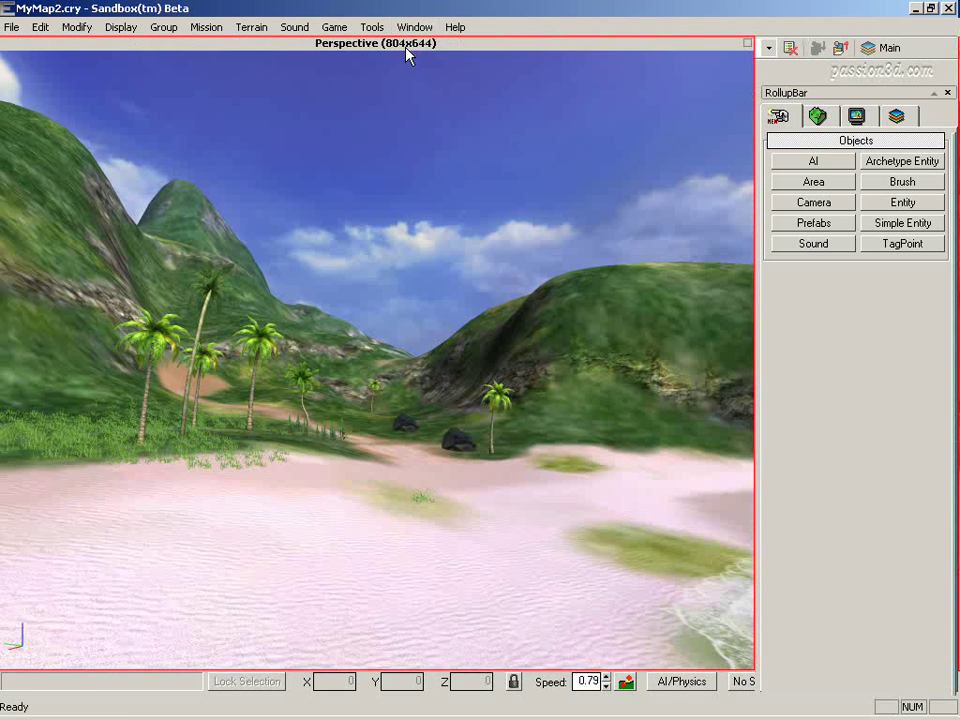
left_click(414, 27)
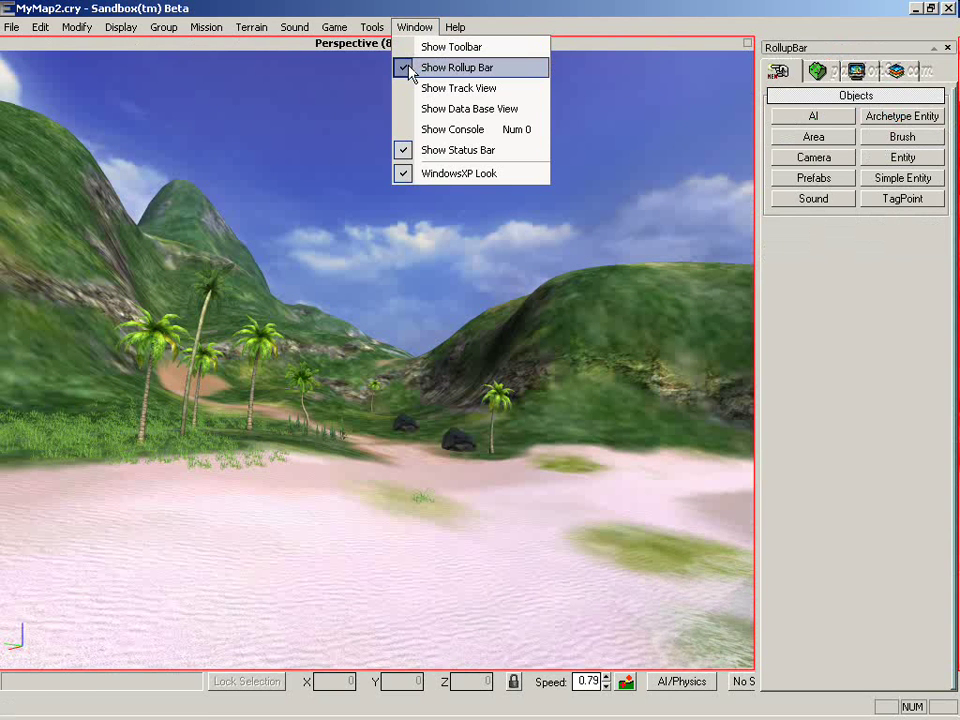
left_click(409, 70)
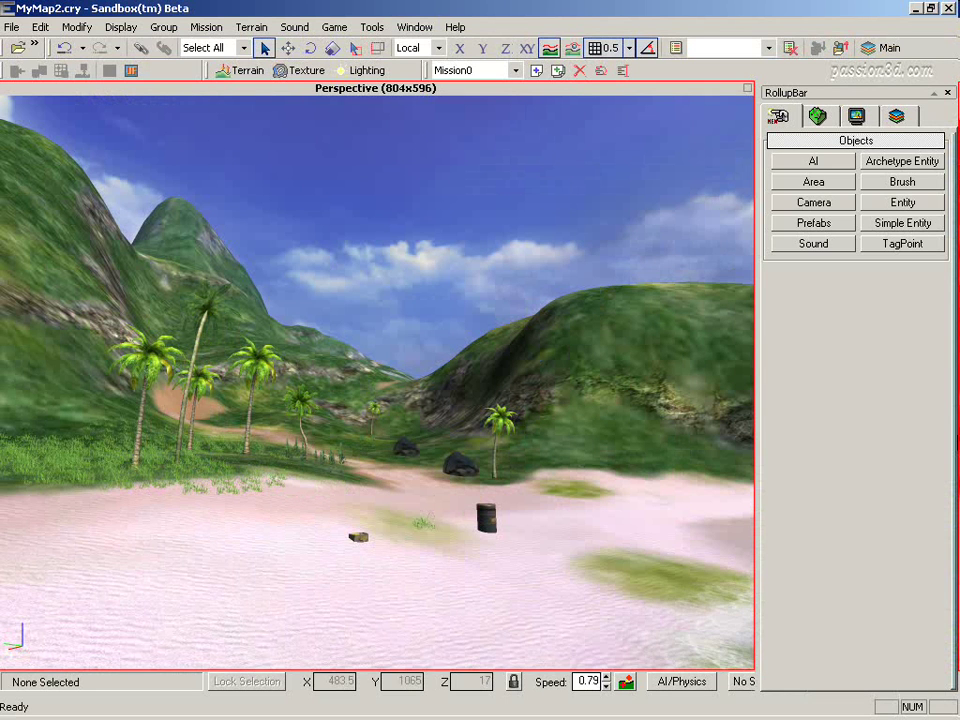
Switch the perspective viewport to wireframe display and back to the textured display.
right_click(565, 92)
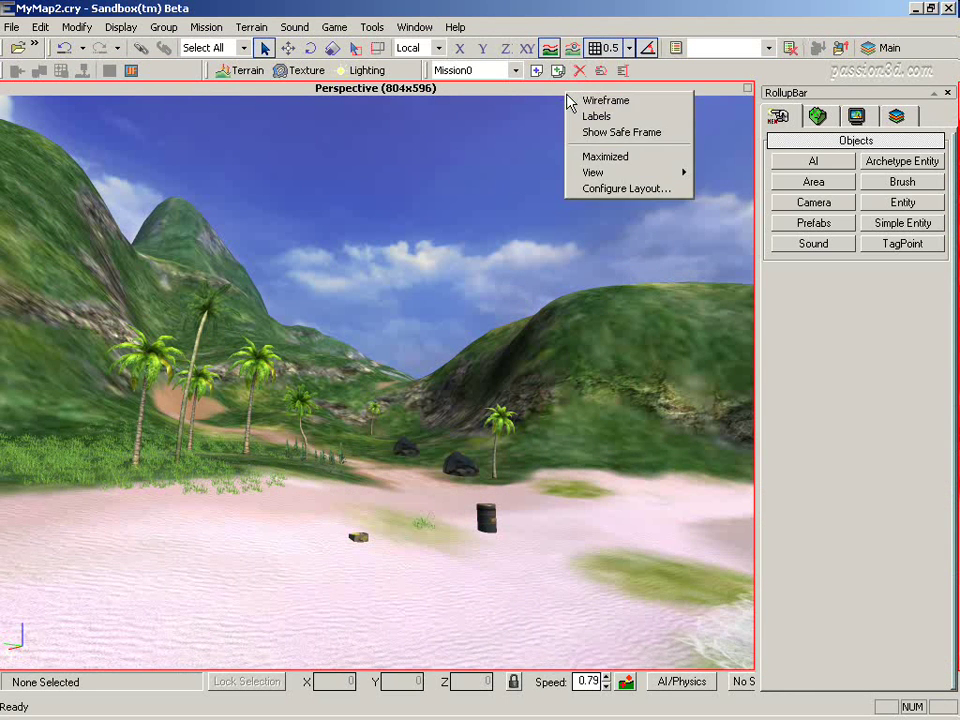
left_click(578, 101)
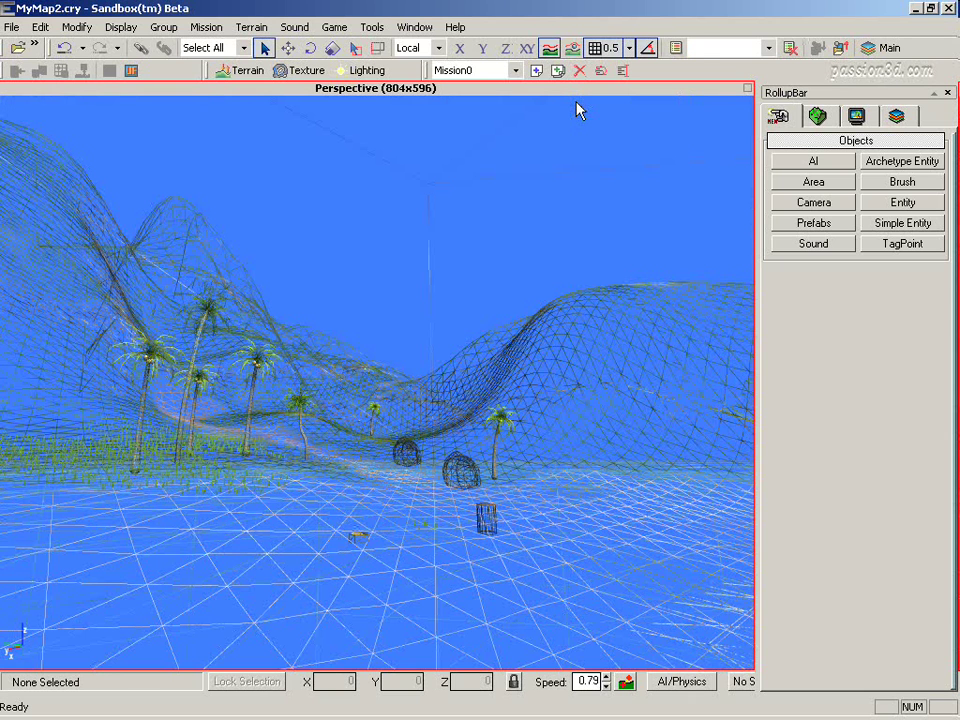
right_click(560, 92)
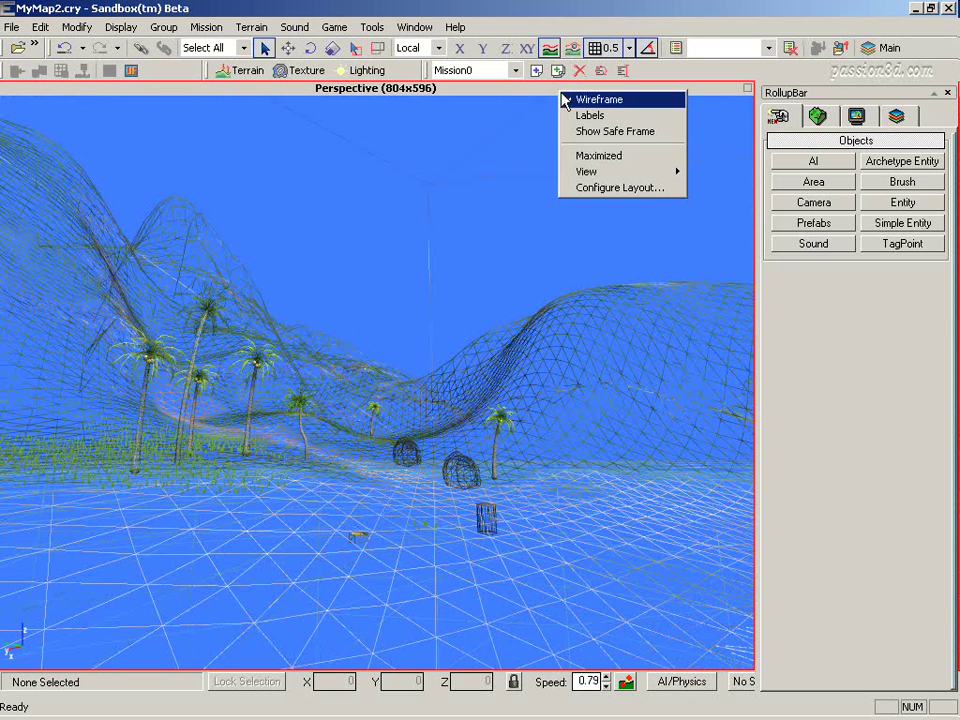
left_click(568, 102)
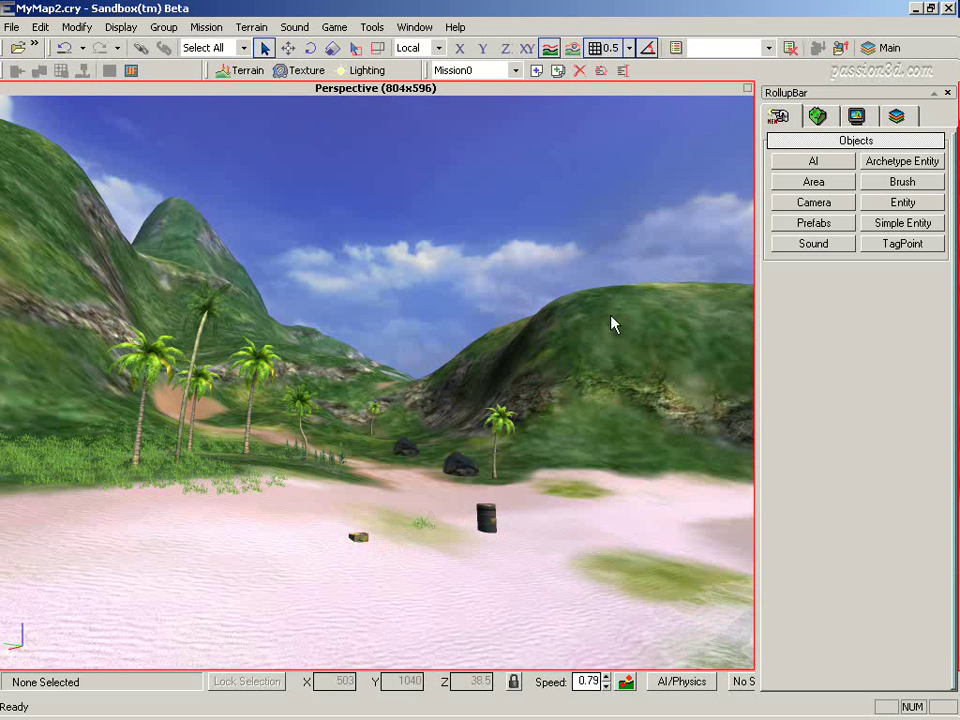
Show object labels in the perspective viewport and rename the barrel as Tonneau huile.
right_click(560, 94)
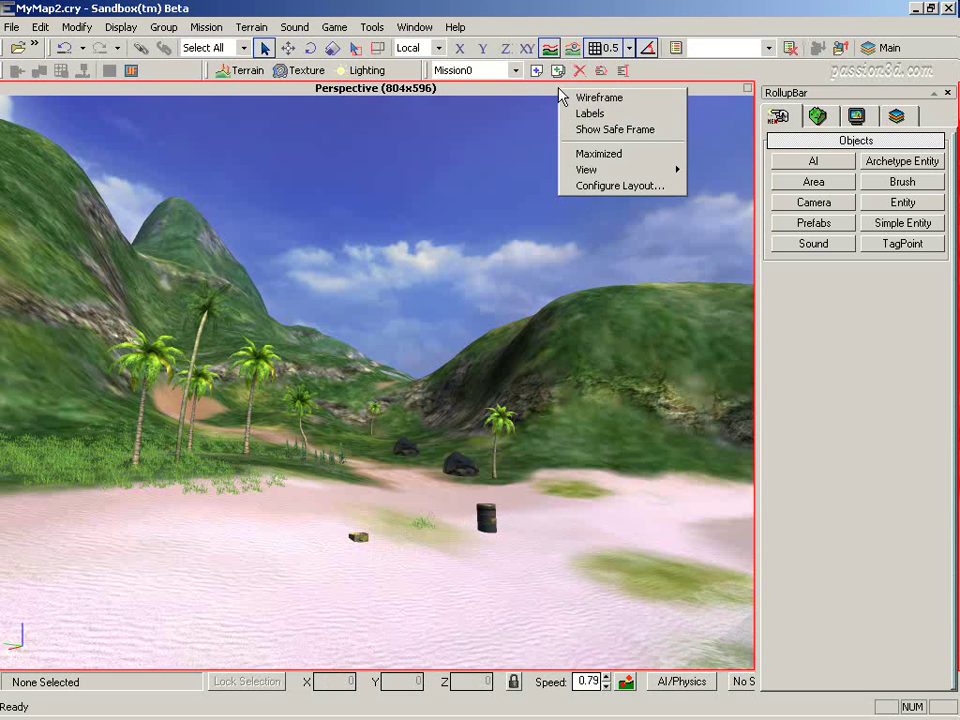
left_click(580, 114)
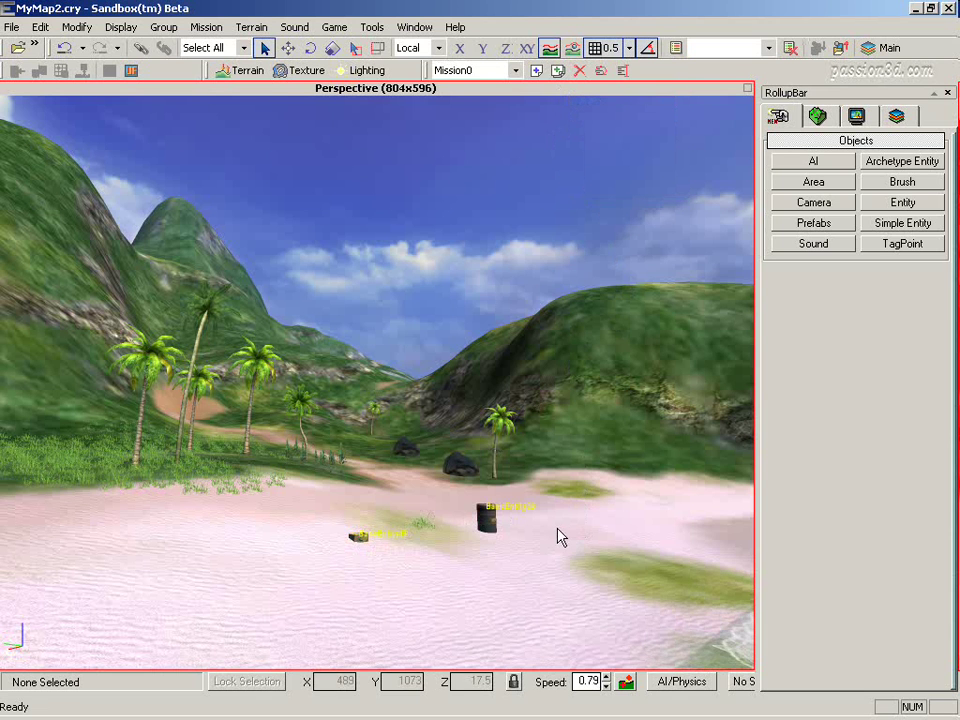
left_click(489, 518)
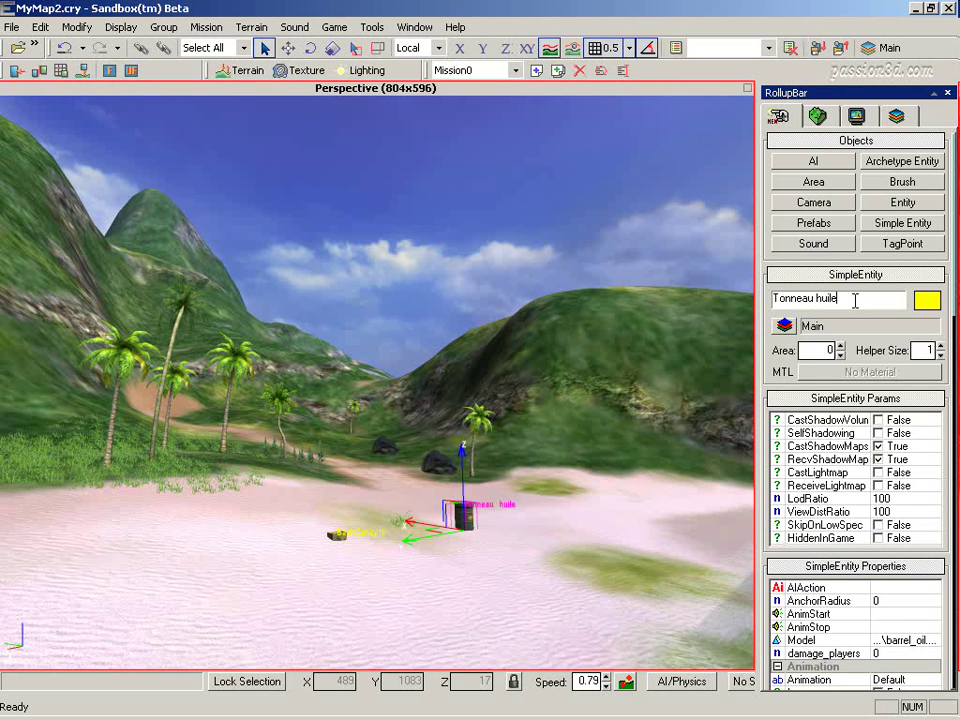
left_click_drag(855, 301, 771, 302)
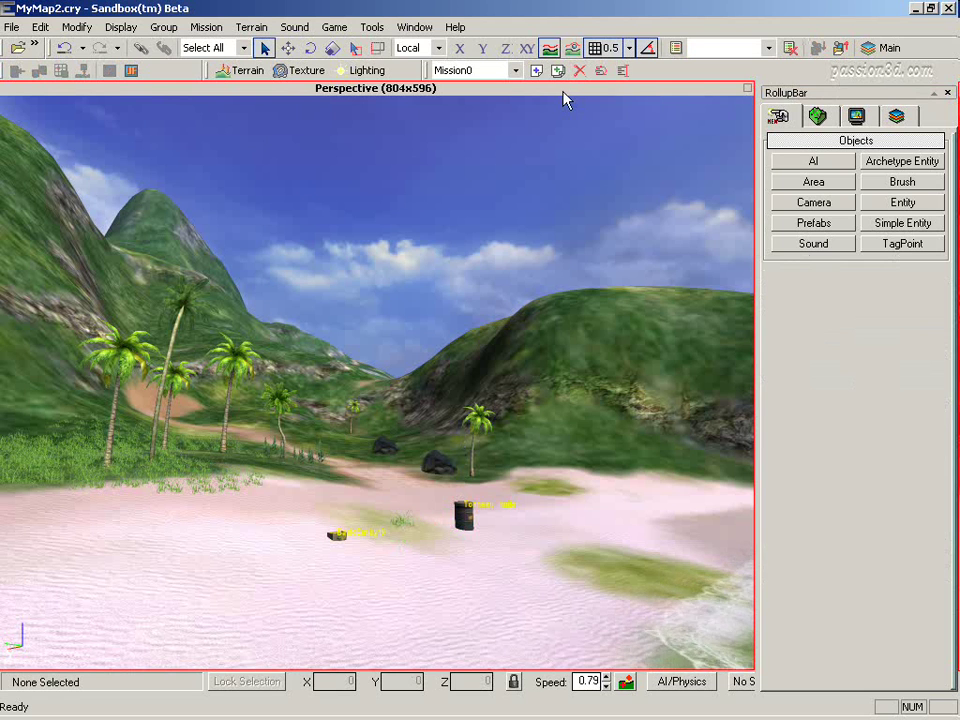
Configure the viewport layout as a two-by-two grid of four views.
right_click(565, 100)
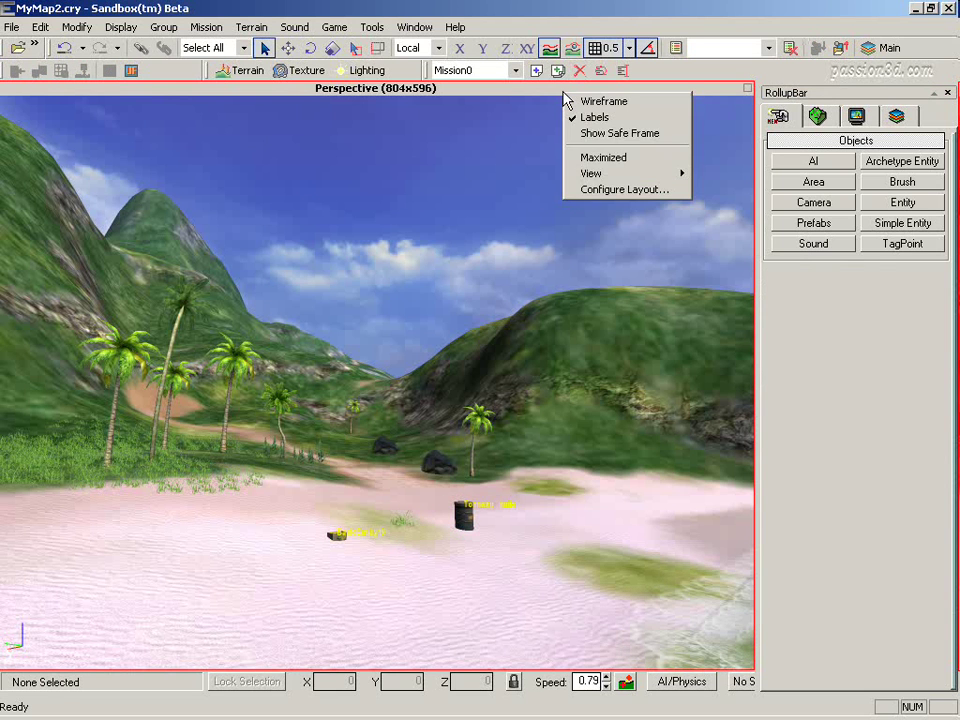
left_click(617, 190)
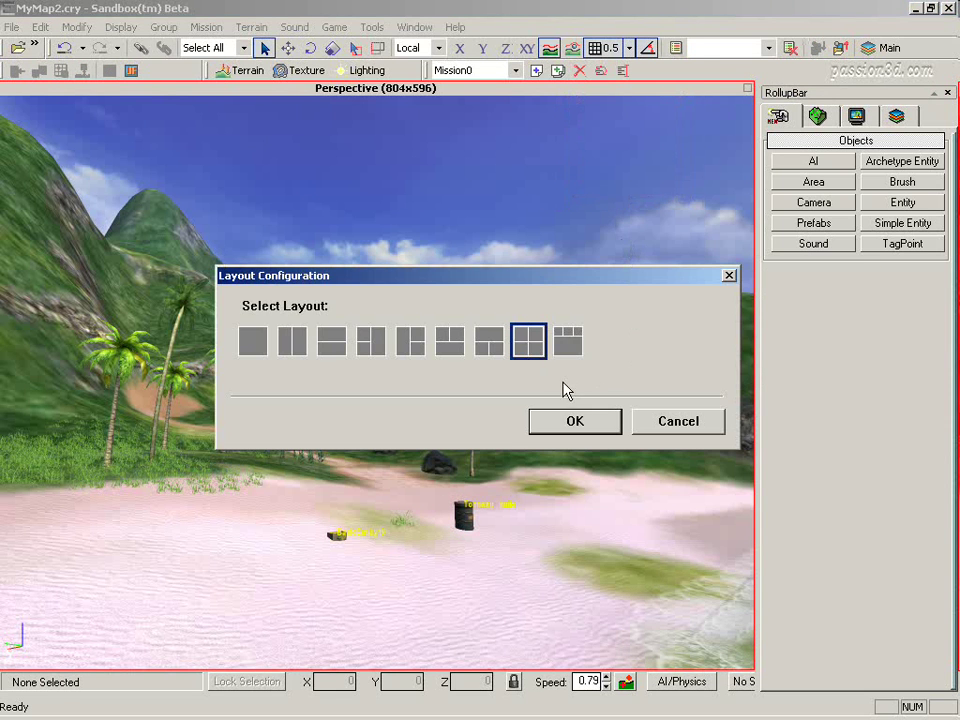
left_click(590, 428)
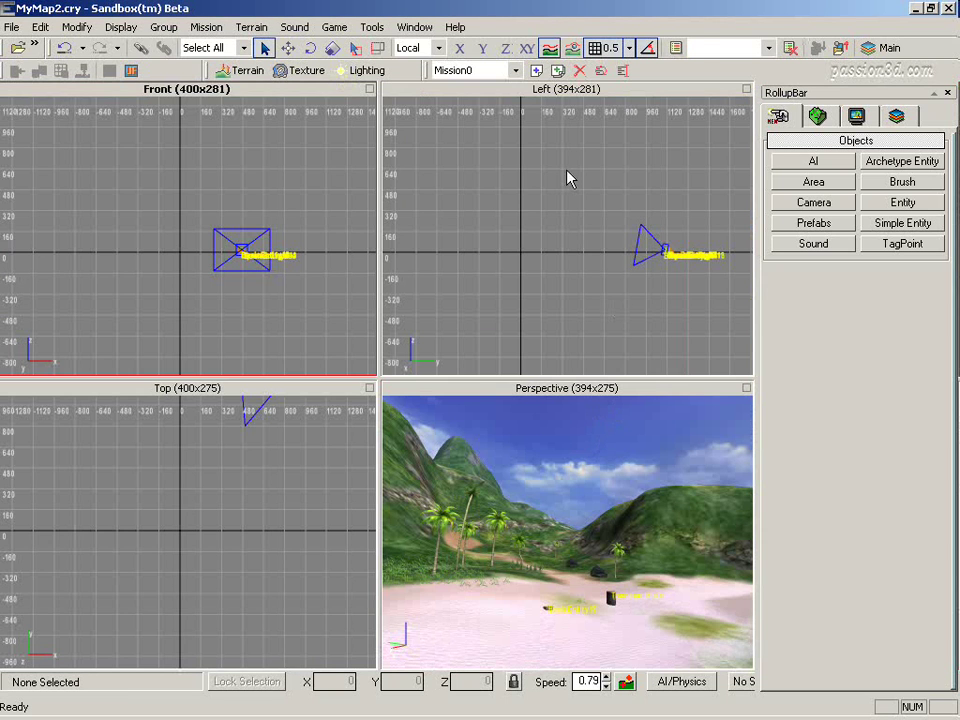
Change the Left viewport to a Top view and the original Top viewport to a Left view.
left_click(617, 94)
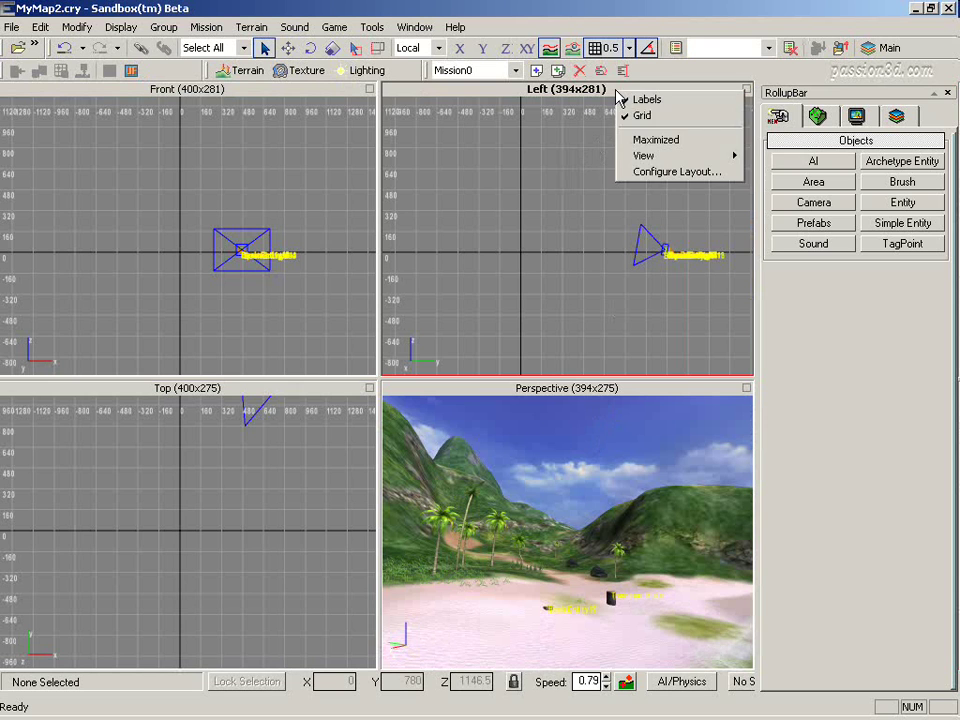
mouse_move(658, 160)
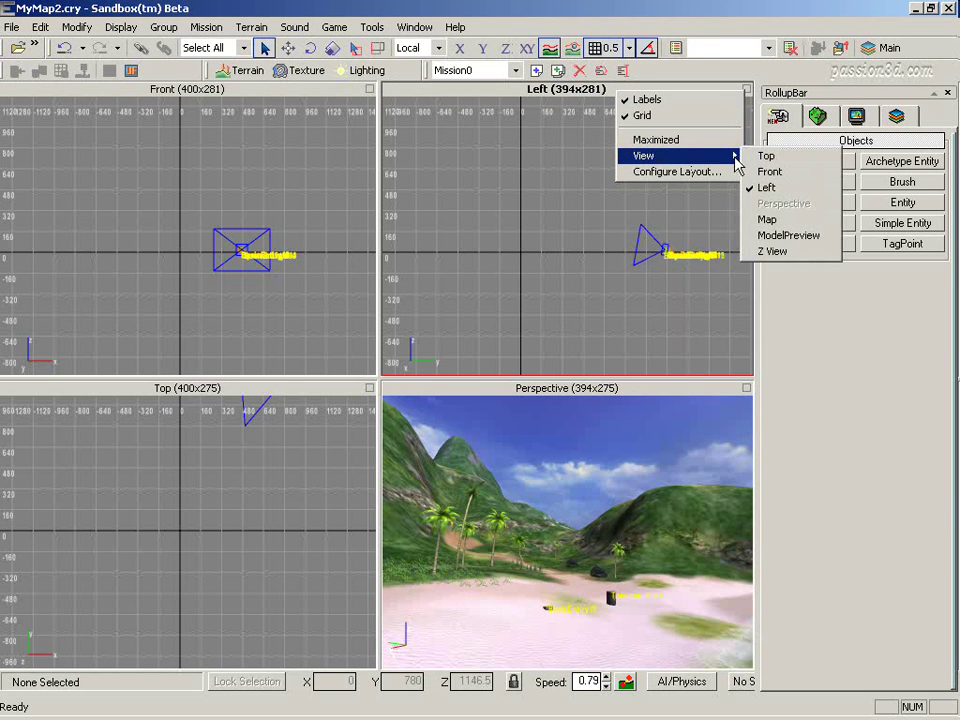
left_click(766, 157)
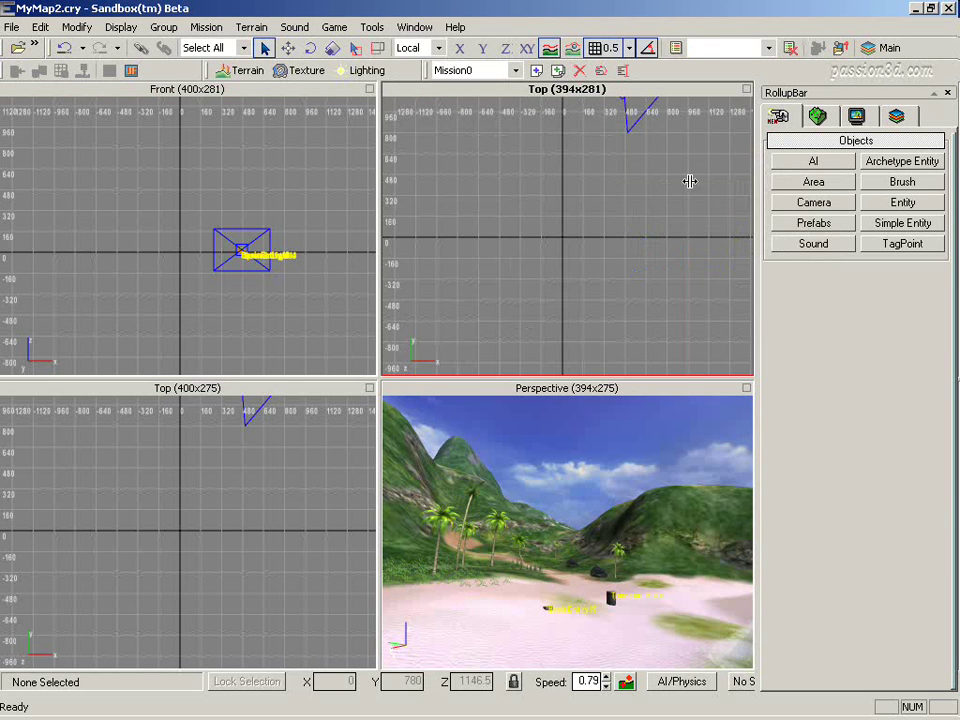
left_click(311, 391)
mouse_move(338, 459)
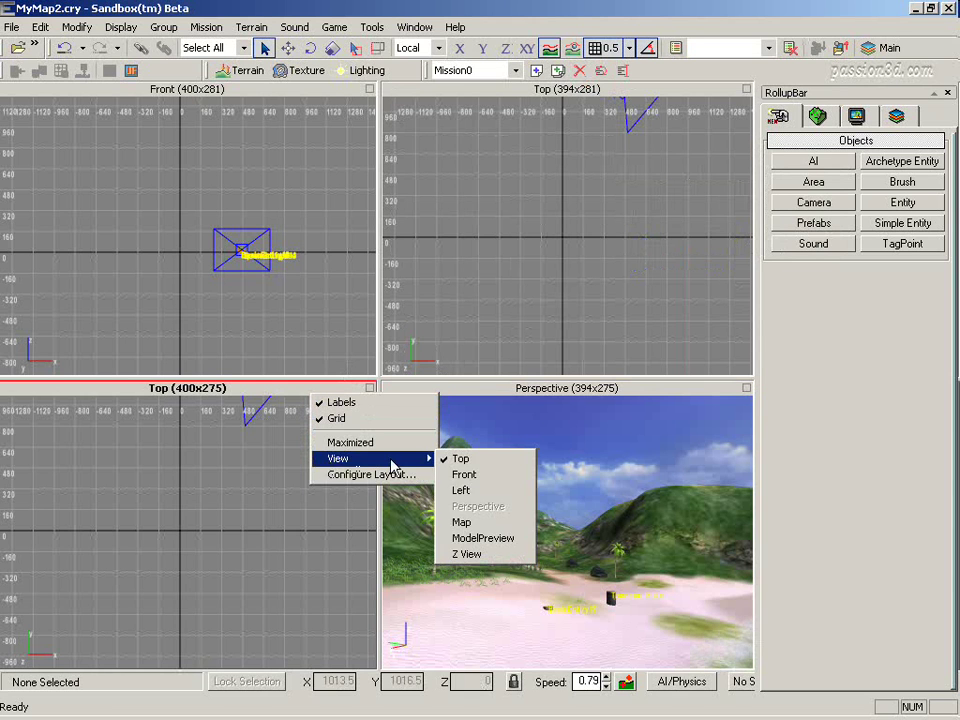
left_click(470, 492)
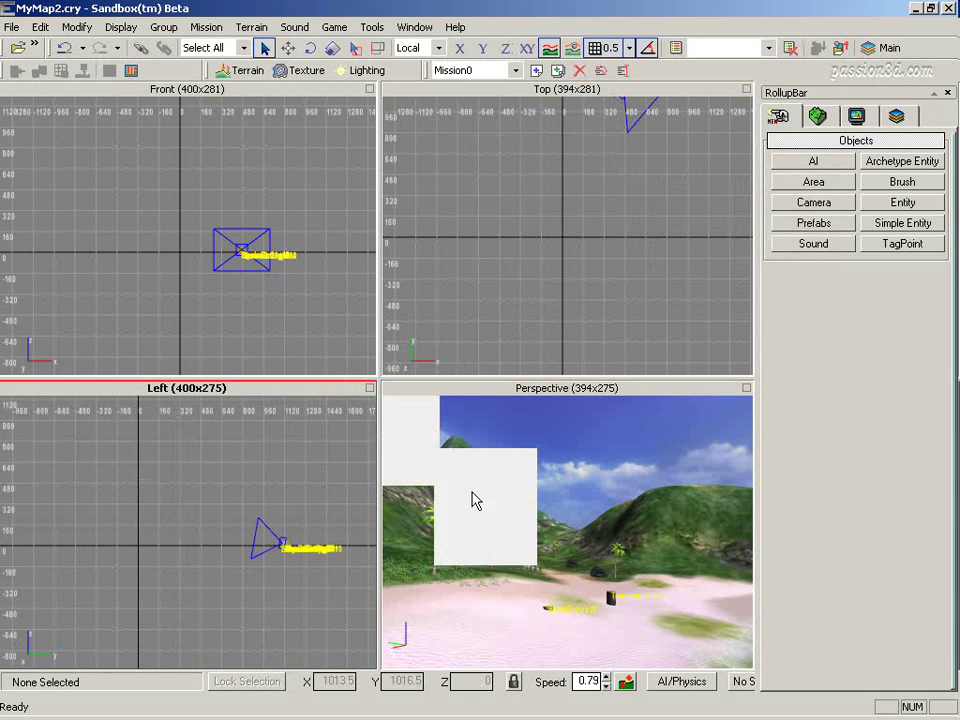
Switch the Top viewport above Perspective to the Map view and resize the four viewports so Map measures about 407x255.
left_click(658, 178)
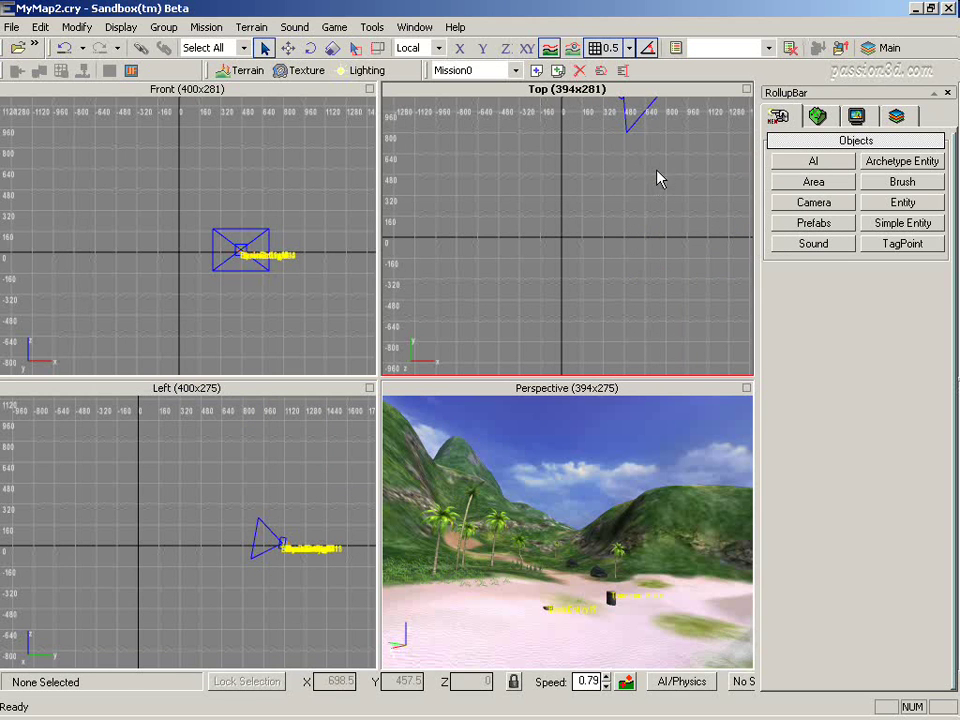
right_click(633, 97)
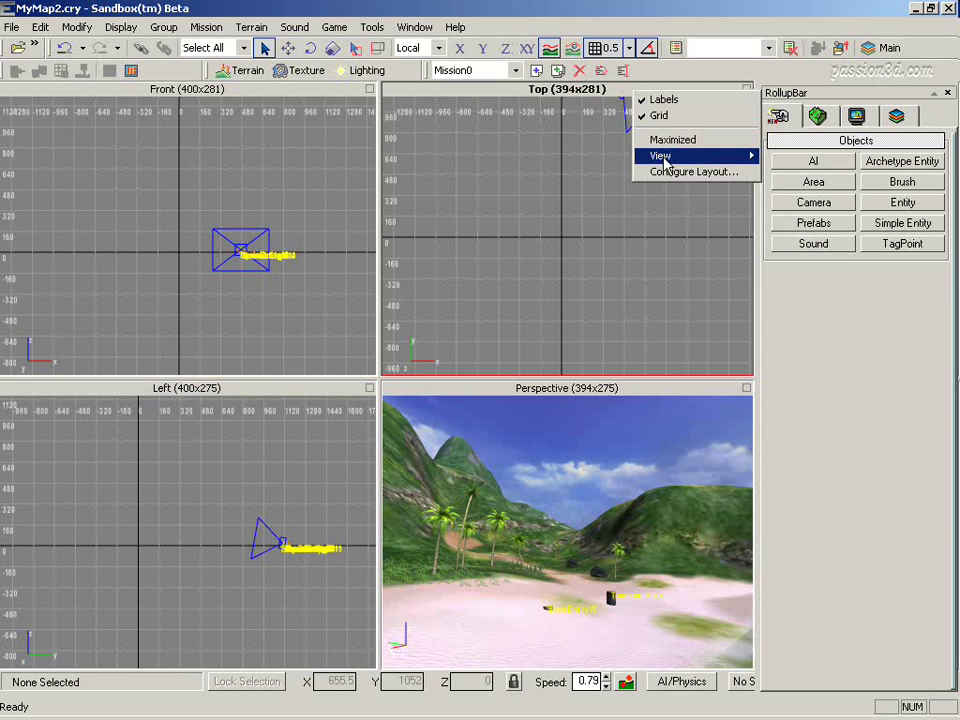
mouse_move(665, 160)
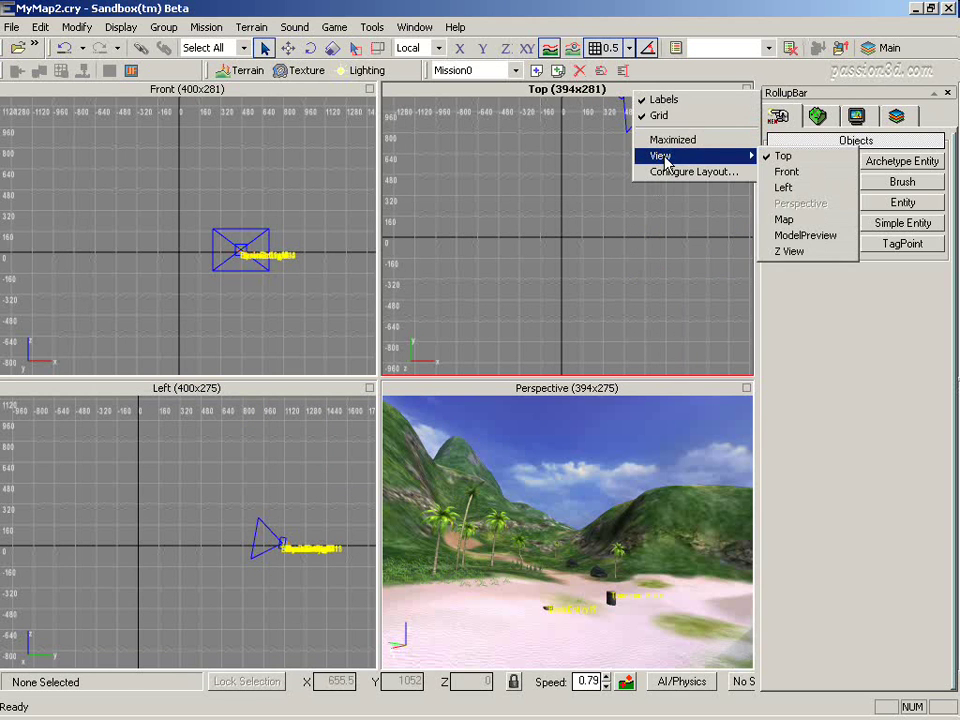
left_click(814, 222)
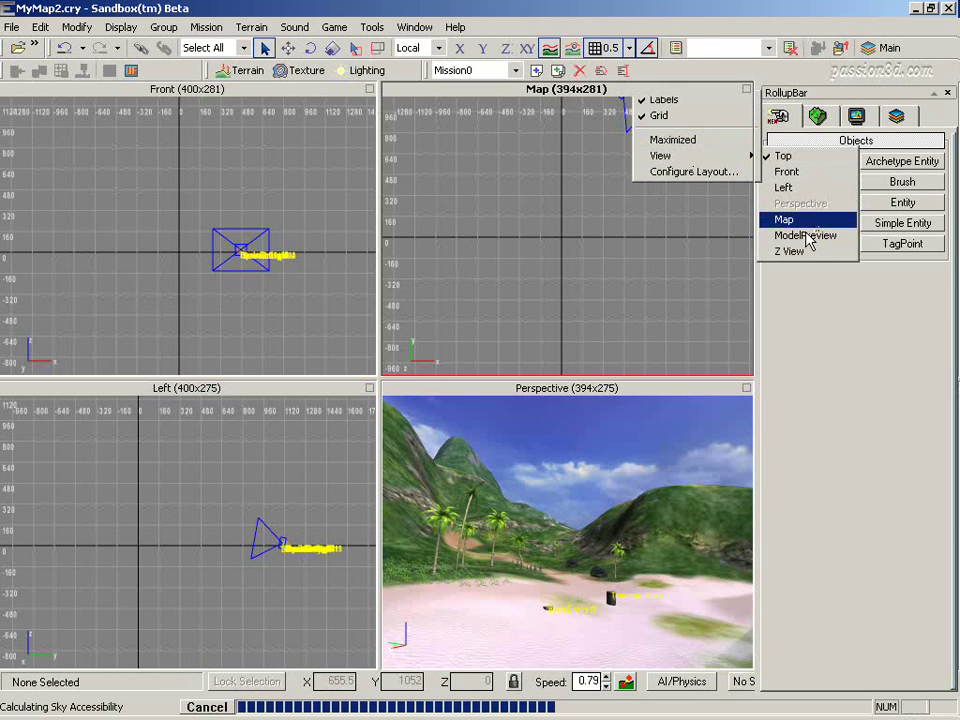
middle_click_drag(664, 253, 572, 339)
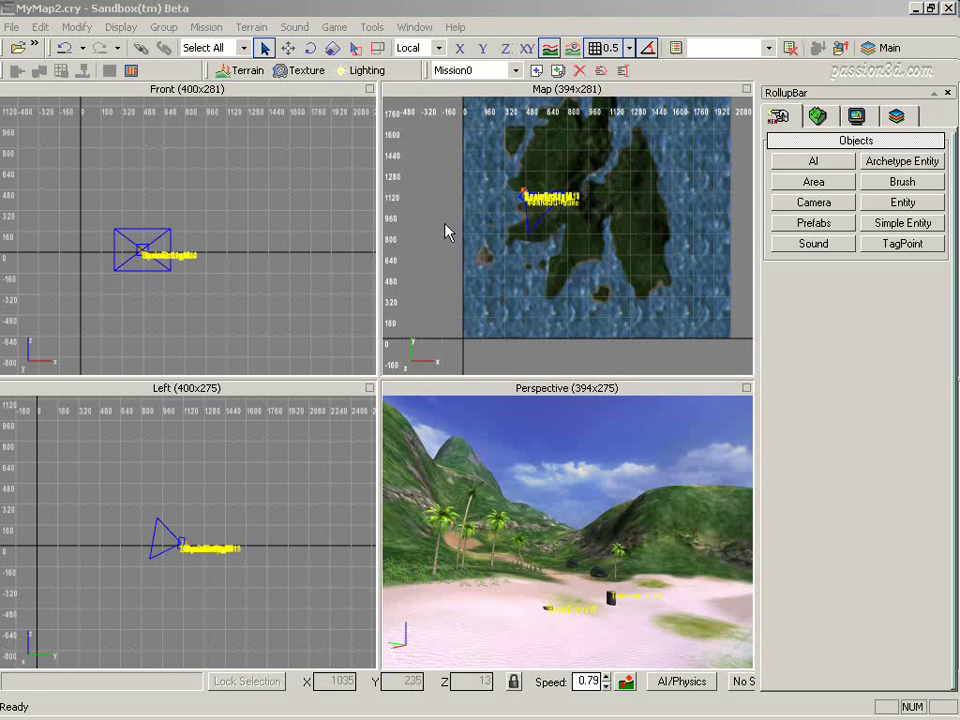
left_click_drag(379, 380, 422, 457)
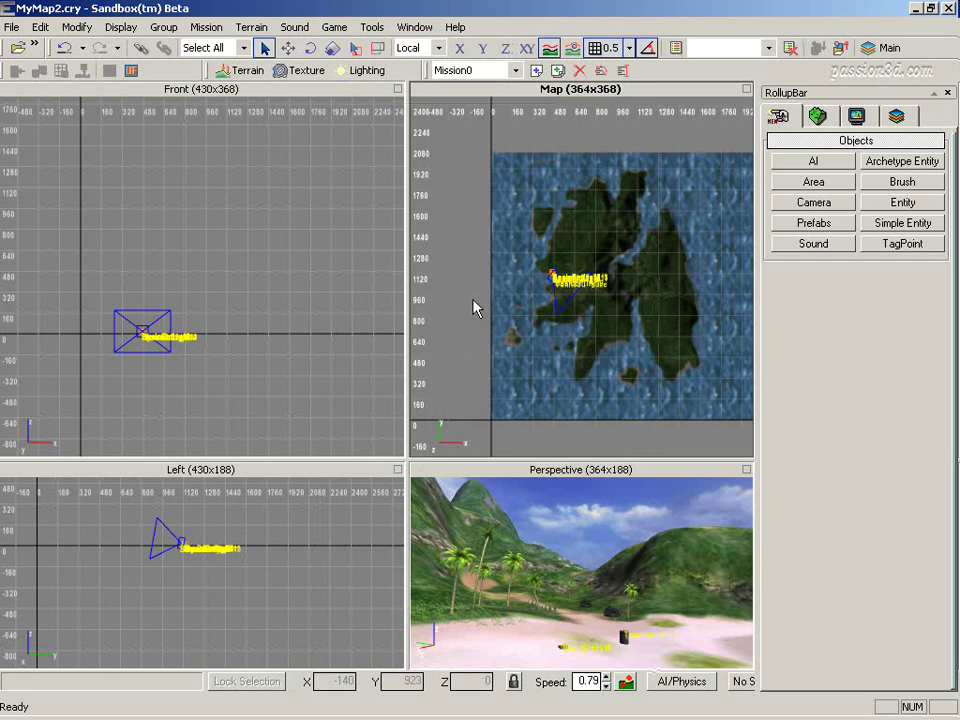
left_click_drag(407, 460, 367, 354)
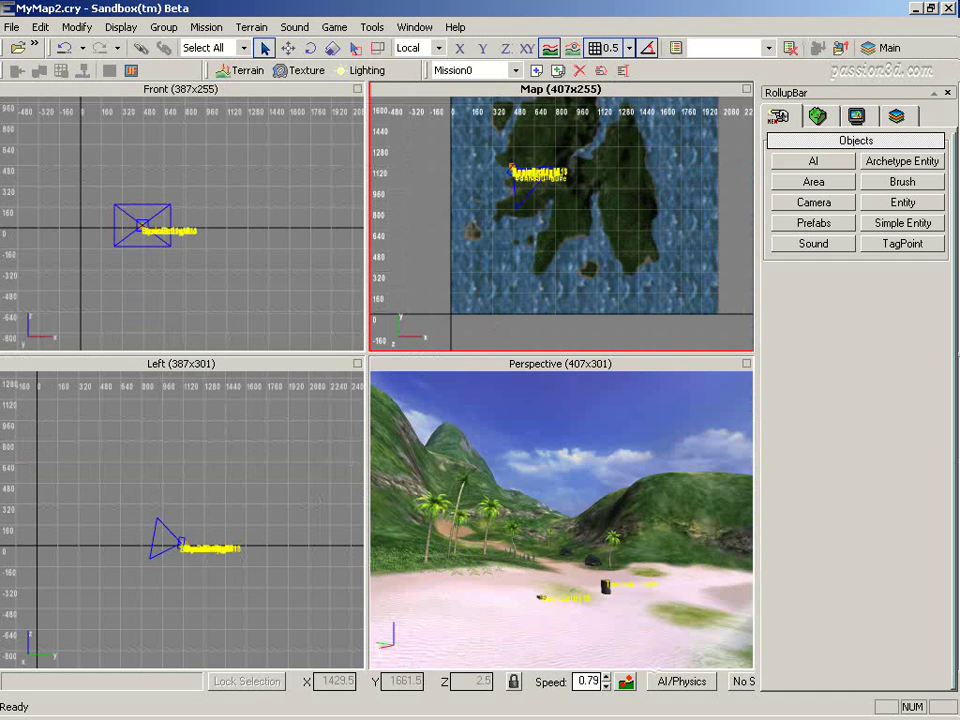
Switch the Map viewport to ModelPreview and maximize it.
right_click(642, 97)
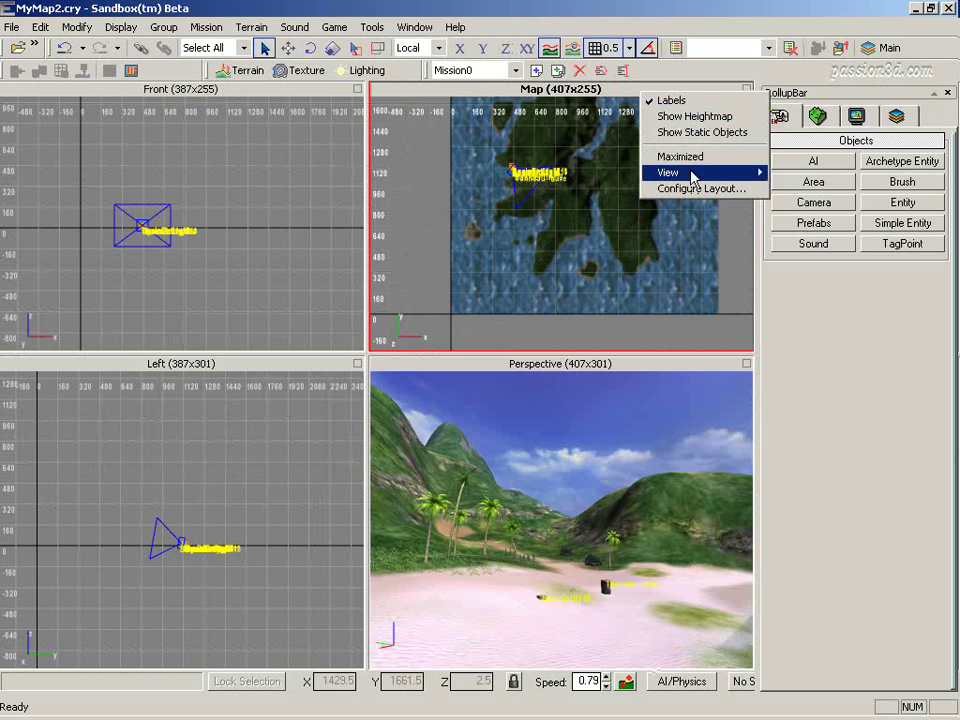
mouse_move(694, 176)
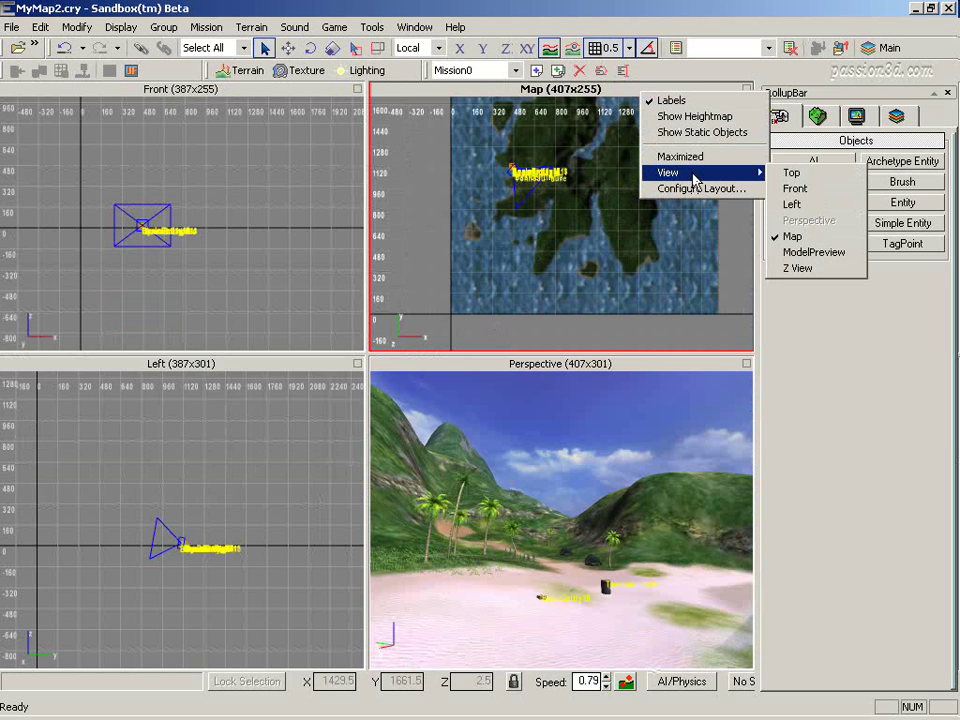
left_click(826, 255)
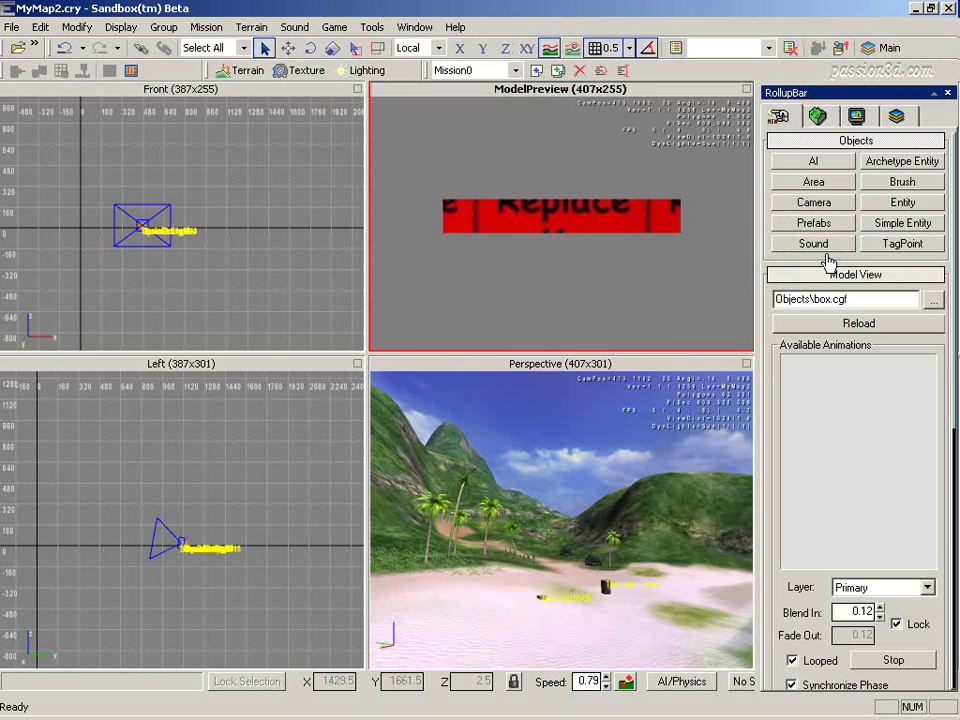
double_click(669, 90)
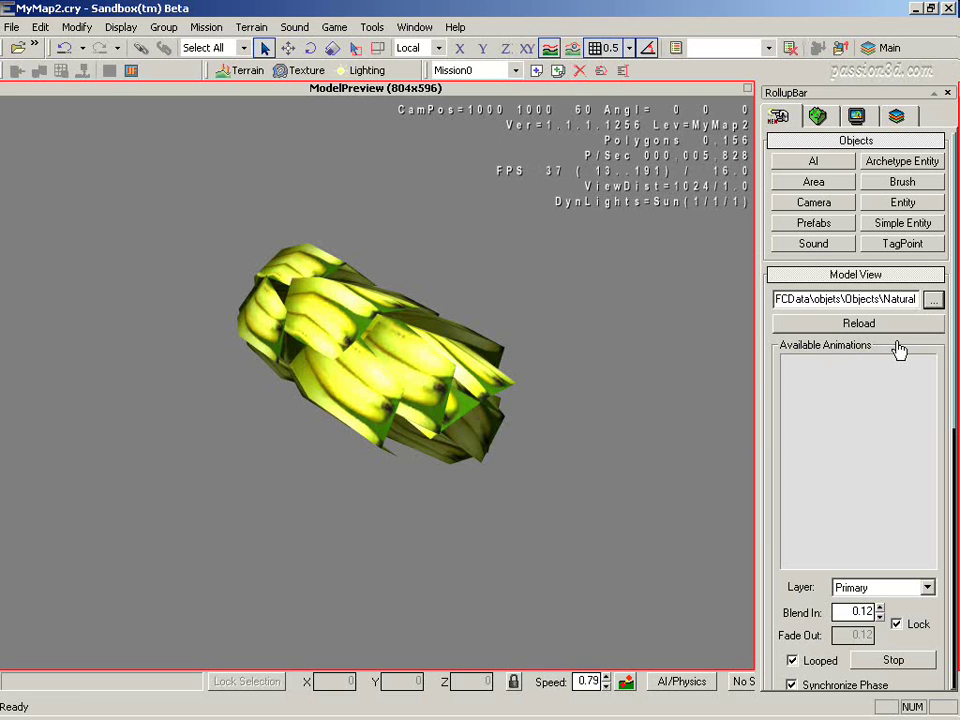
Load lgp_basic_rock_b.cgf from the leafy_green_paradise folder into the model preview.
left_click(932, 301)
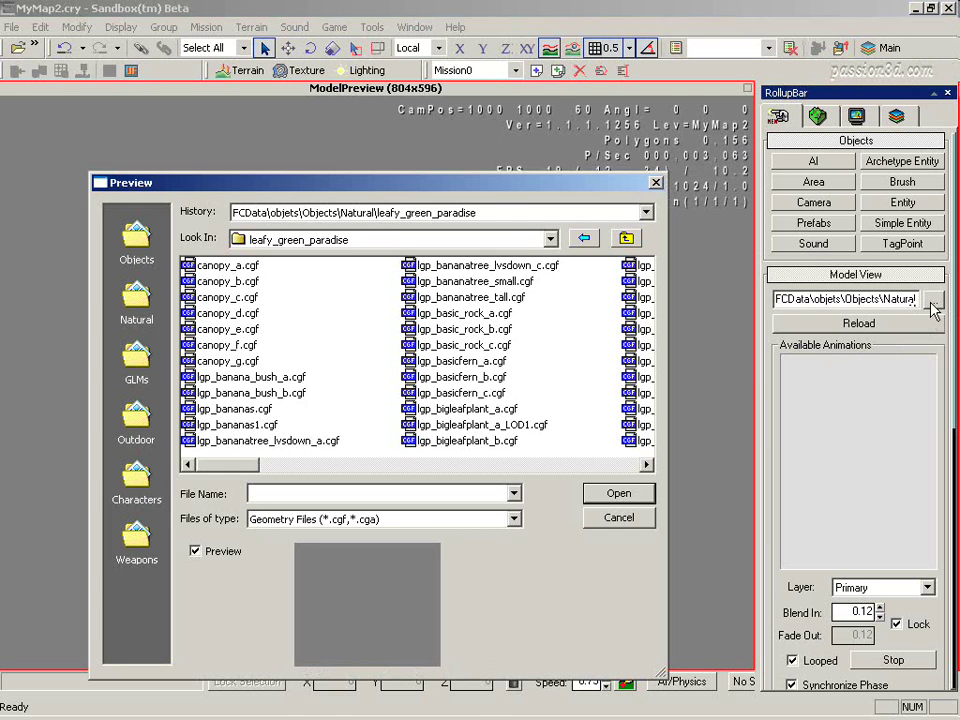
left_click(407, 331)
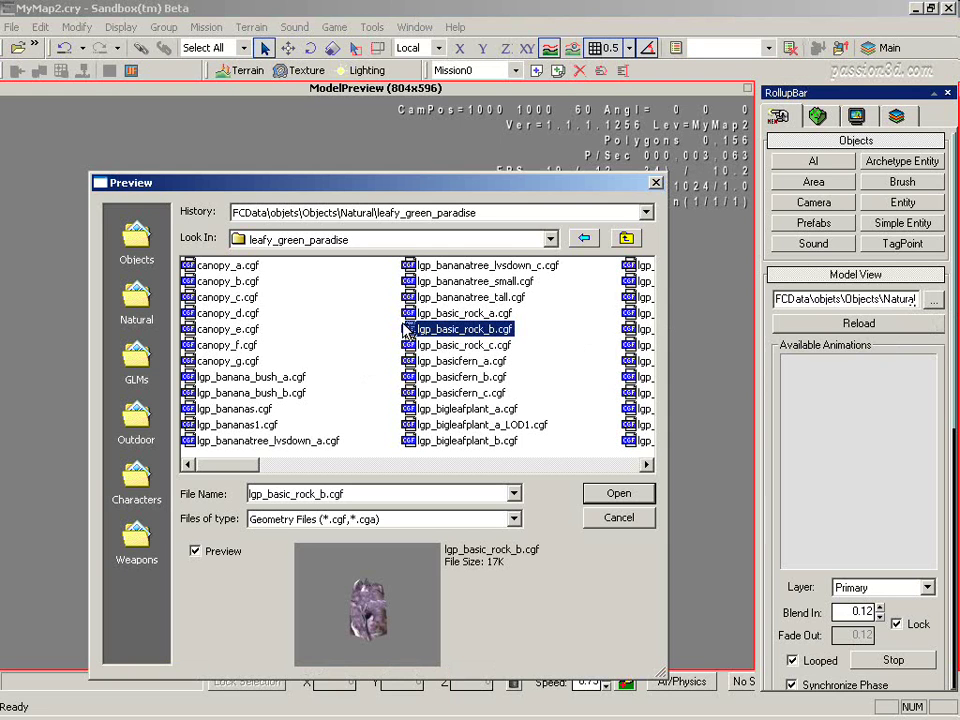
left_click(620, 494)
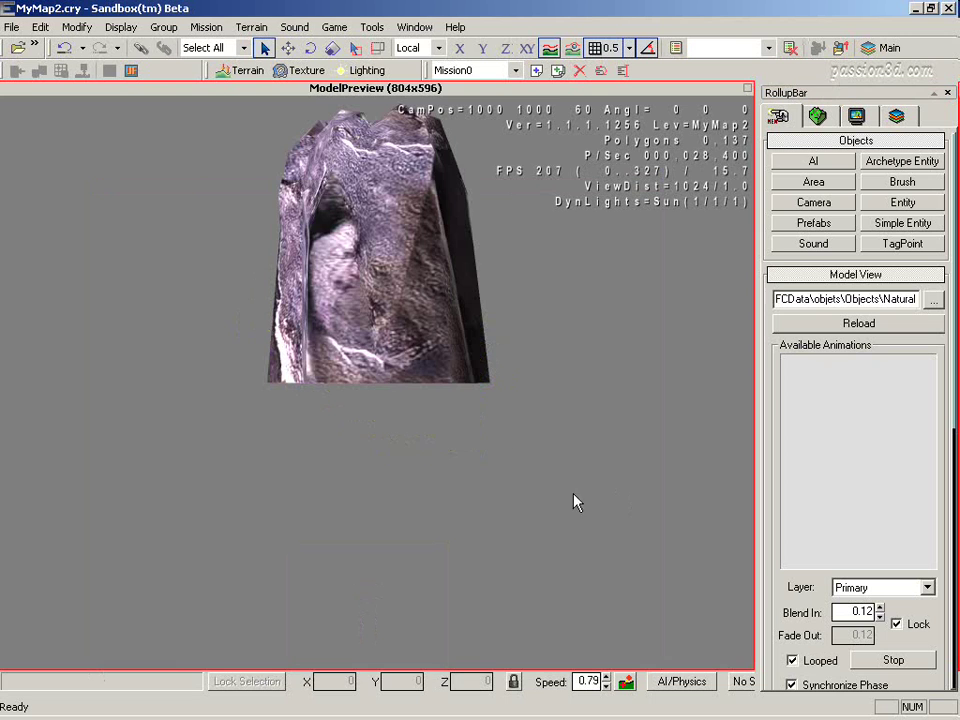
Examine the rock model from several angles and distances in the model preview.
middle_click_drag(376, 277, 326, 410)
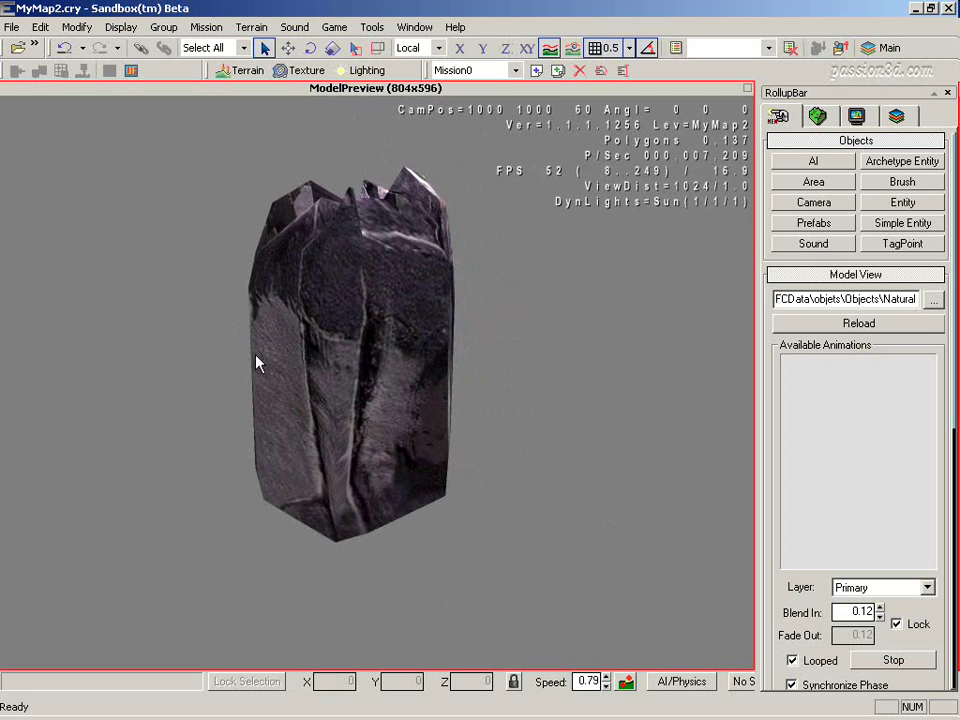
scroll(328, 311, "down", 5)
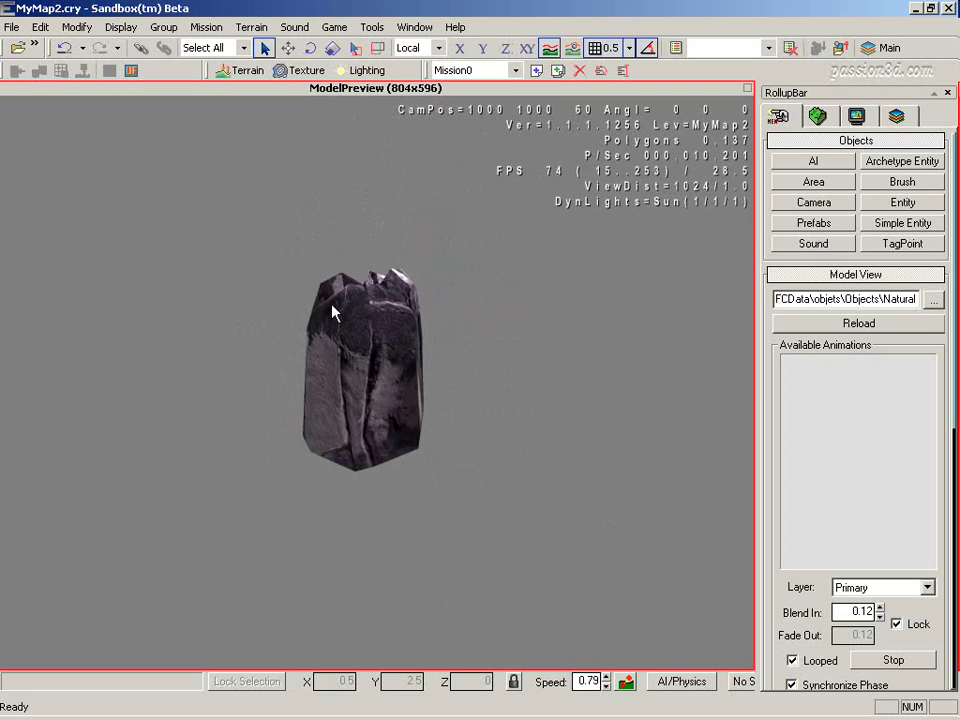
scroll(332, 304, "up", 3)
scroll(333, 307, "up", 3)
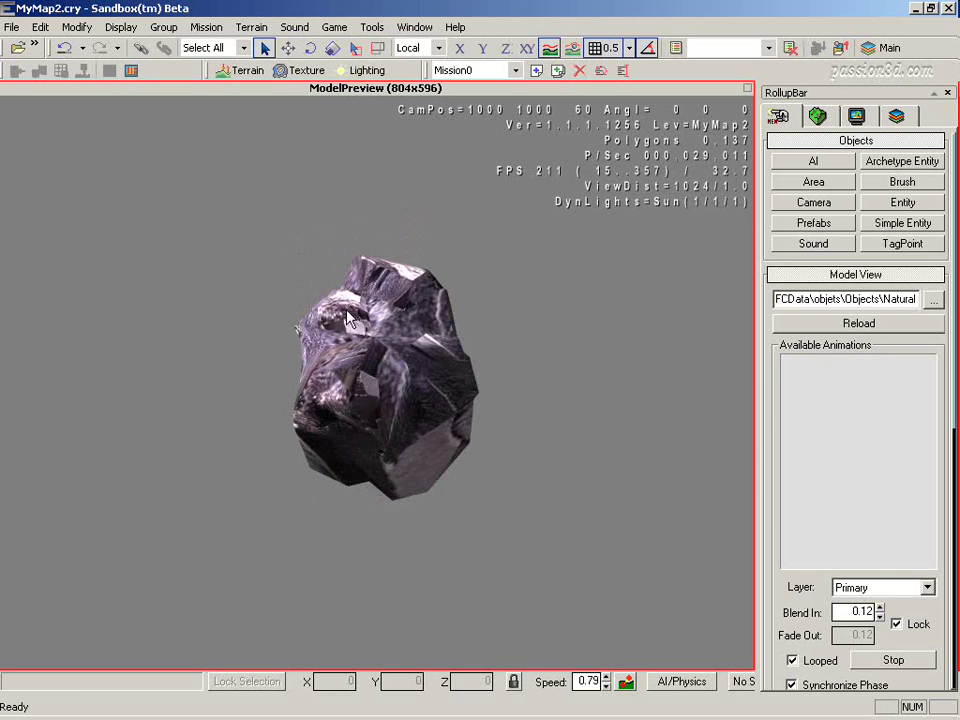
Load the soldier character model into the model preview and play its _talk01 animation.
left_click(903, 325)
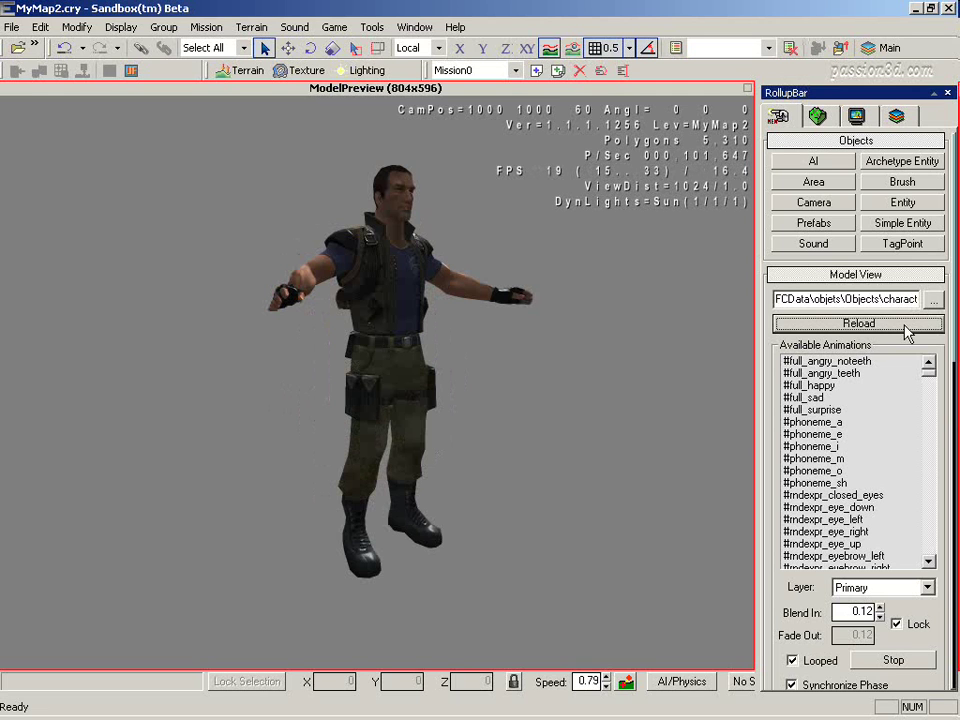
left_click(931, 388)
left_click(932, 391)
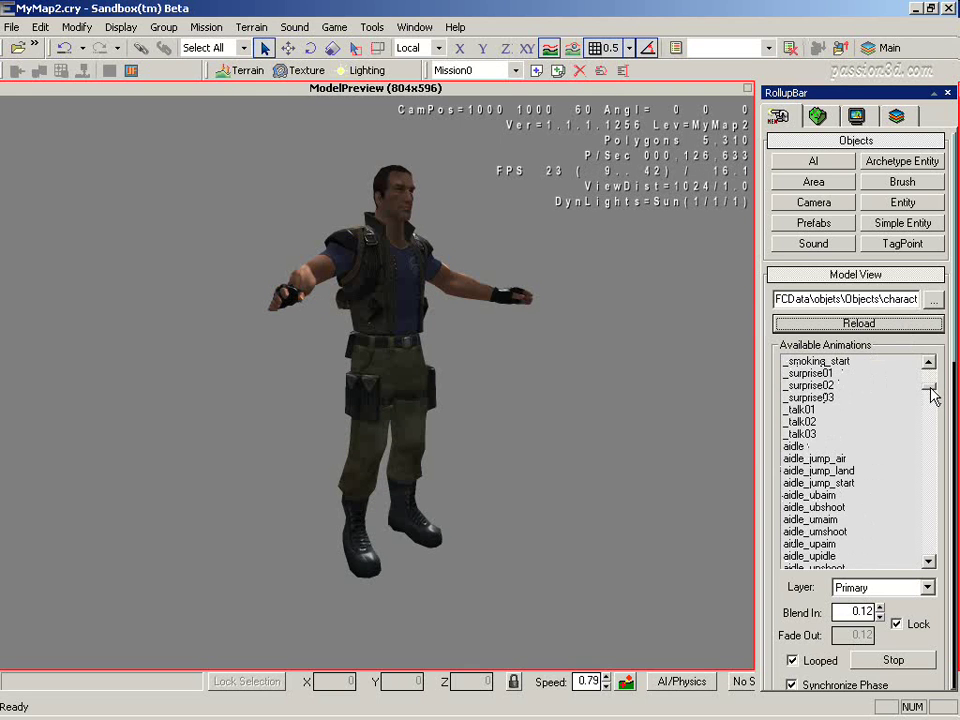
left_click(808, 410)
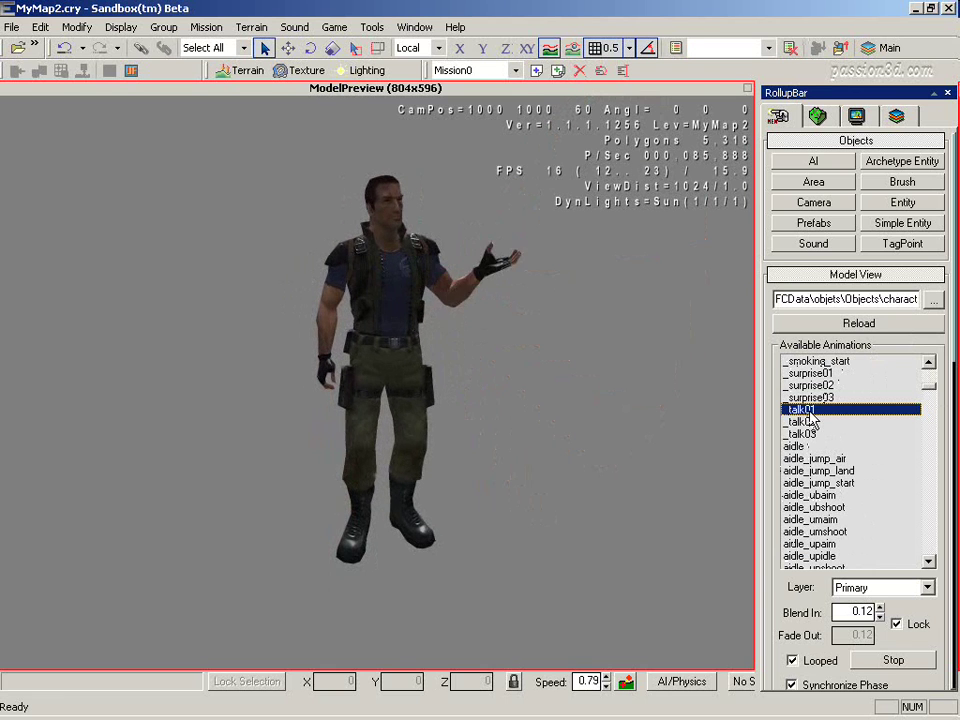
left_click(858, 325)
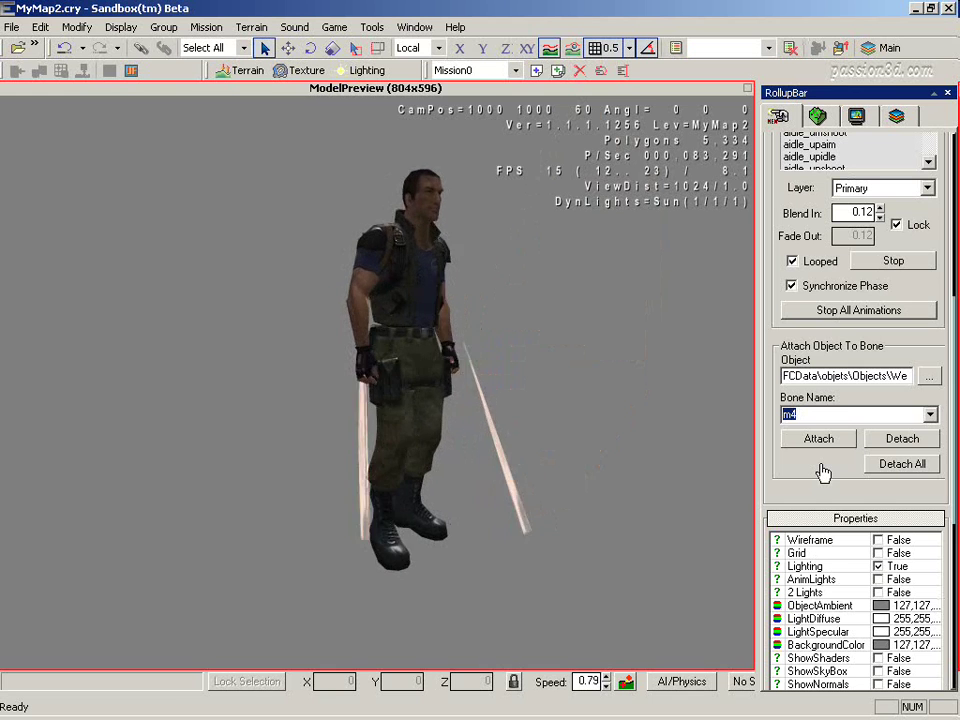
Attach M4_bind.cgf from the Weapons\M4 folder to the character's weapon_bone.
left_click(930, 414)
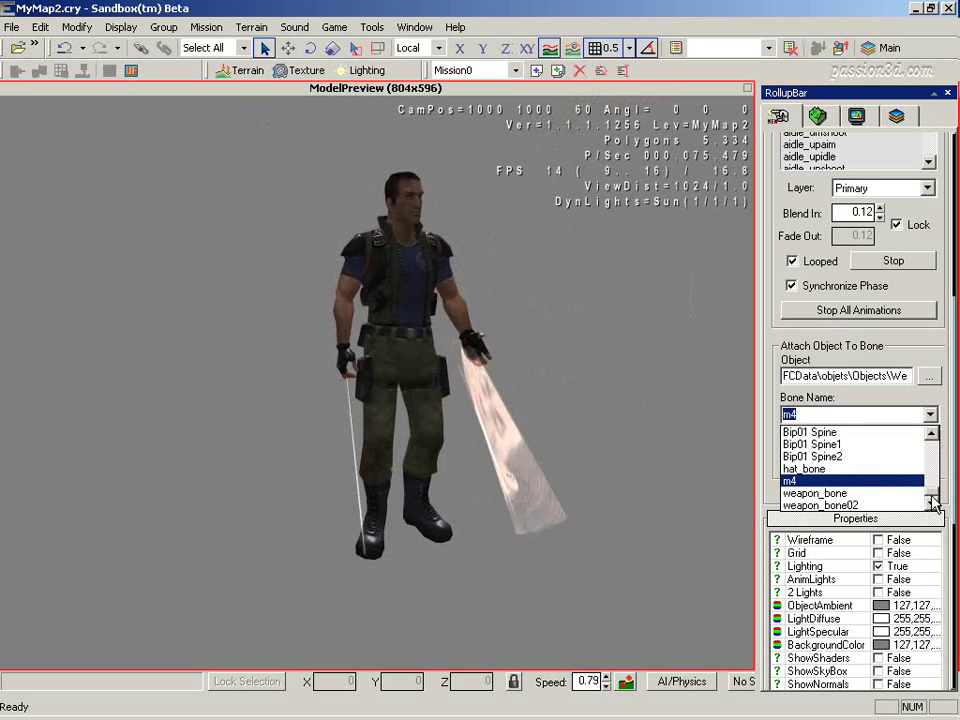
mouse_move(933, 503)
left_mouse_down()
mouse_move(934, 460)
mouse_move(934, 500)
left_mouse_up()
scroll(934, 476, "up", 1)
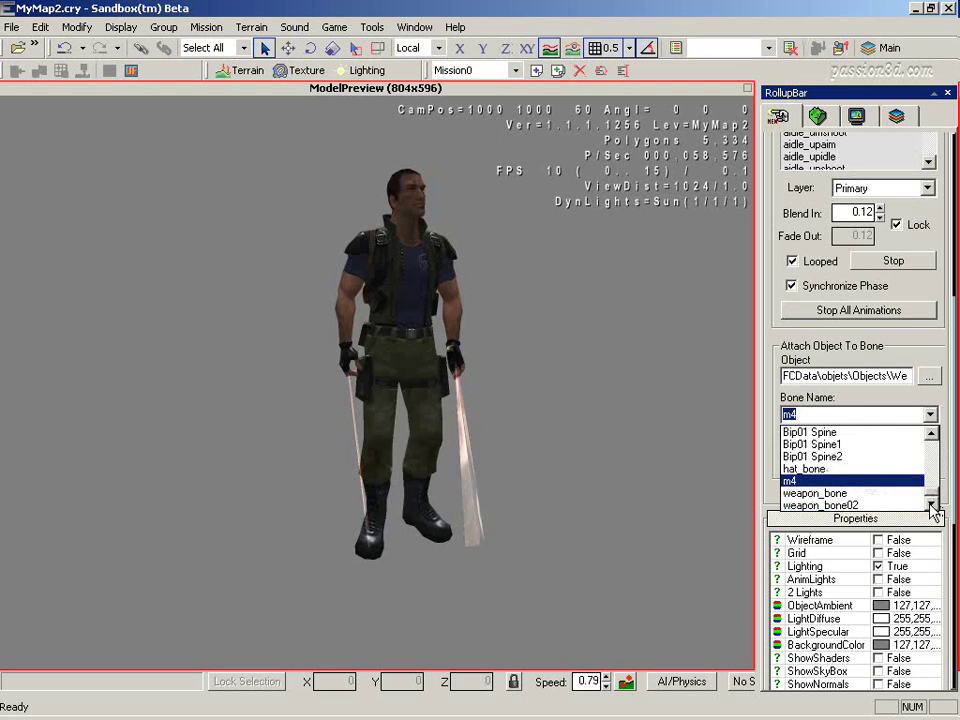
left_click(835, 494)
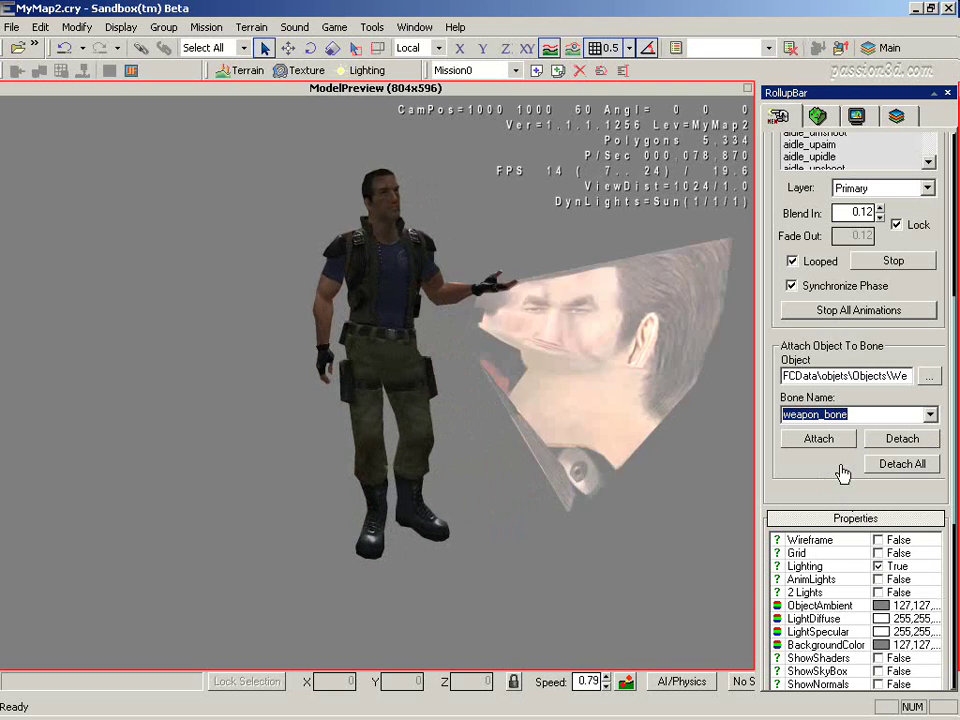
left_click(928, 377)
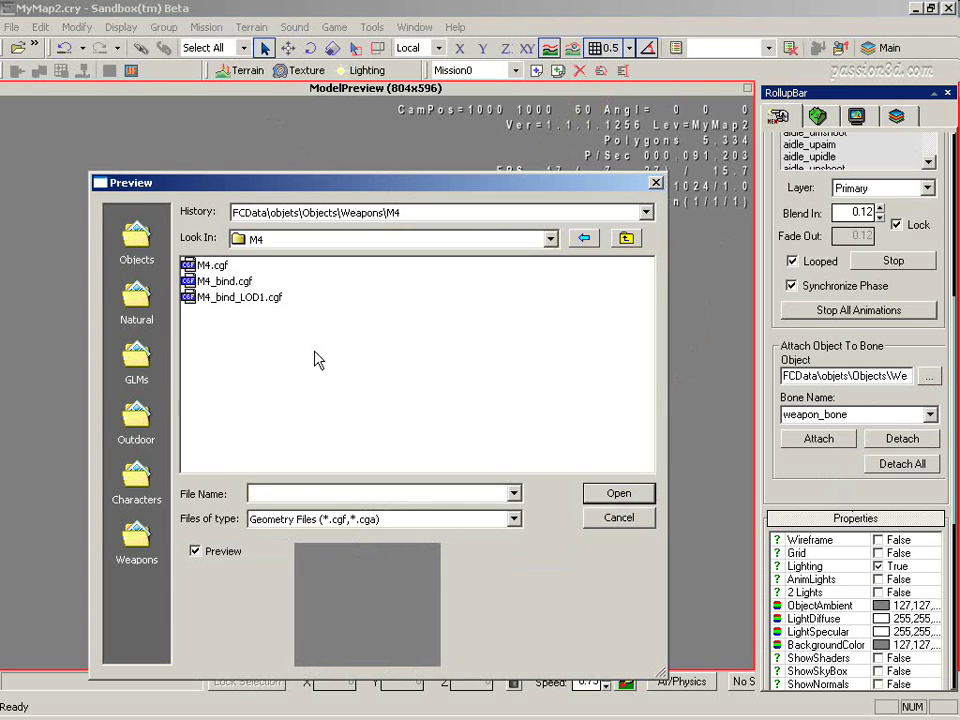
left_click(195, 283)
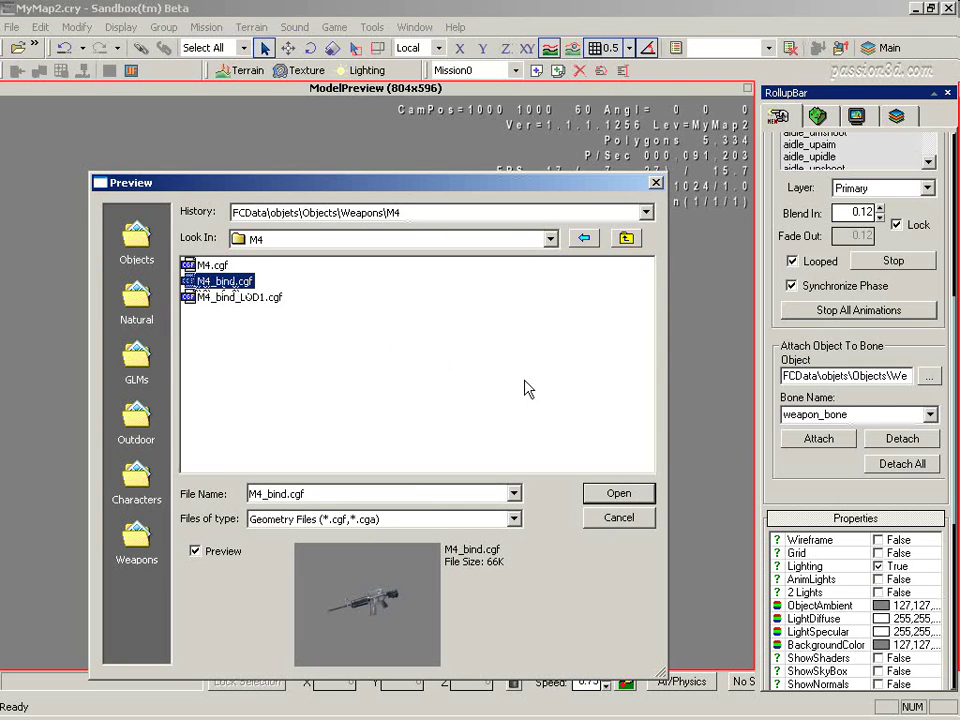
left_click(619, 494)
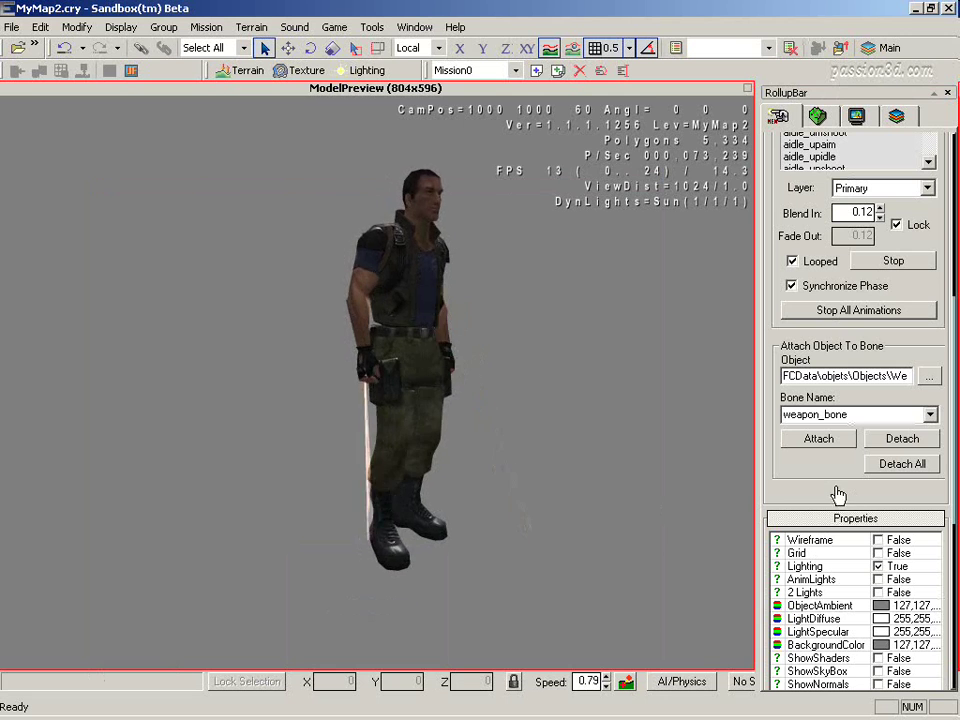
left_click(826, 443)
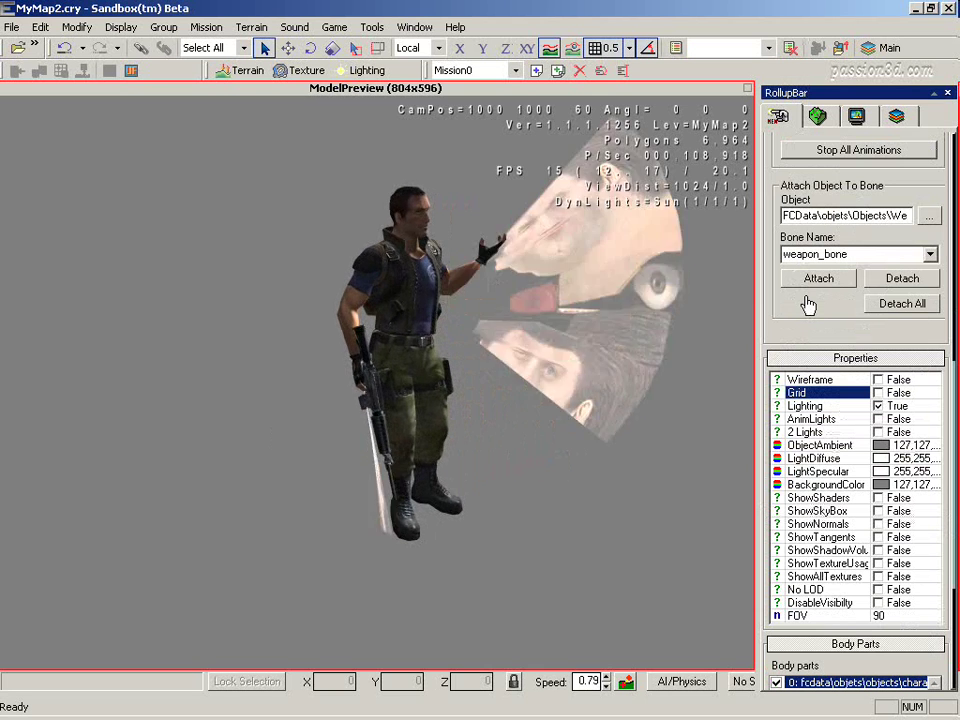
Turn the model preview's Wireframe and Grid display options on and back off, one at a time.
left_click(879, 381)
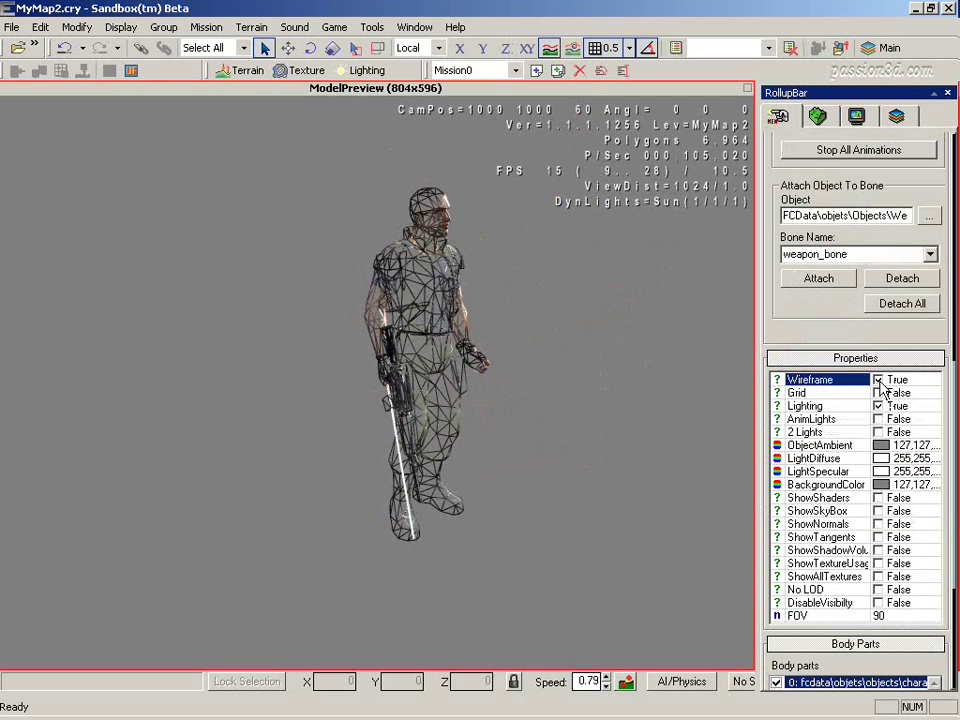
left_click(879, 381)
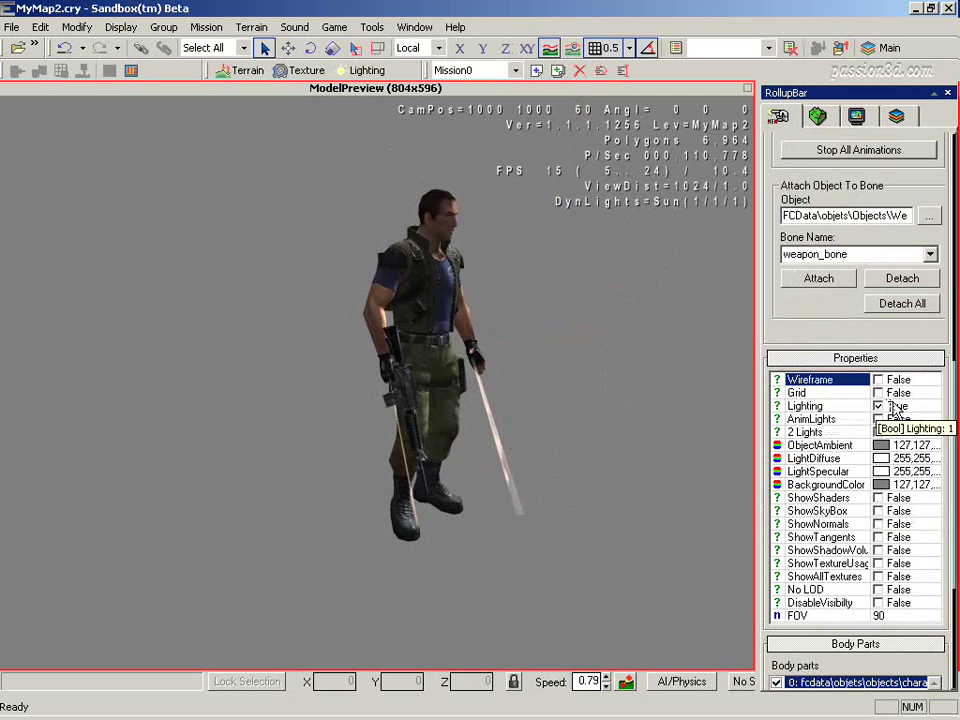
left_click(879, 393)
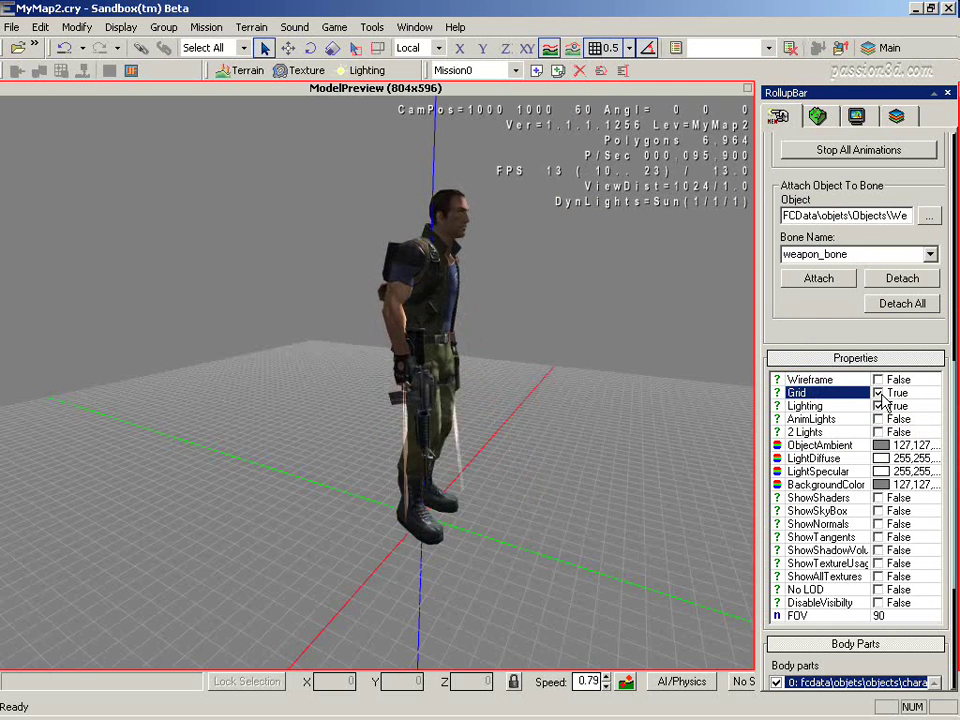
left_click(879, 393)
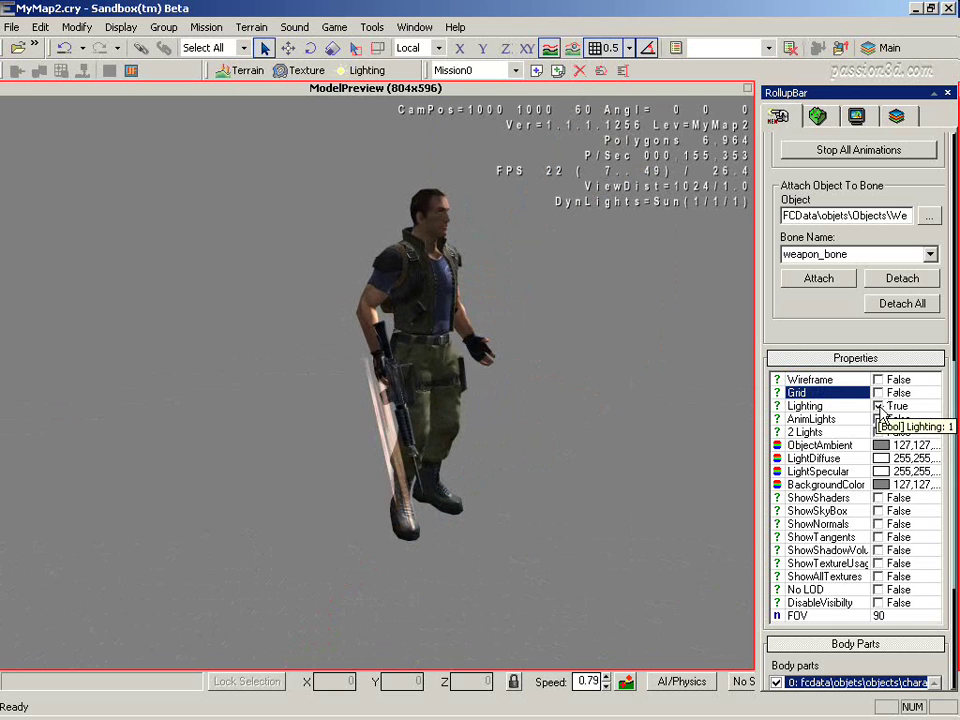
Try the model preview's Lighting and AnimLights options, leaving AnimLights off, and turn on 2 Lights.
left_click(880, 407)
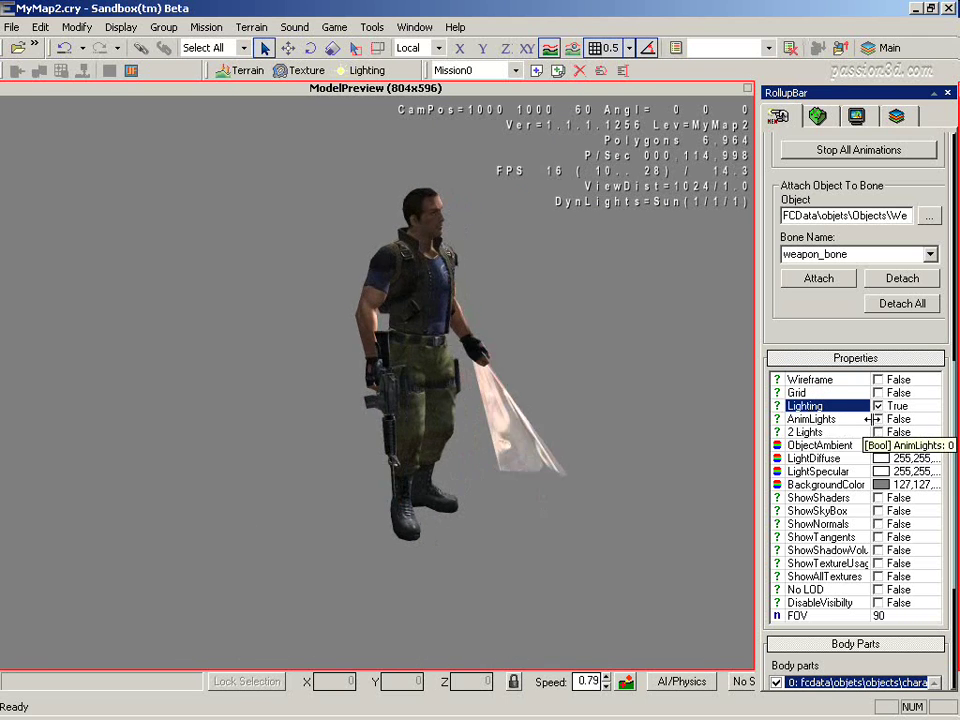
left_click(878, 420)
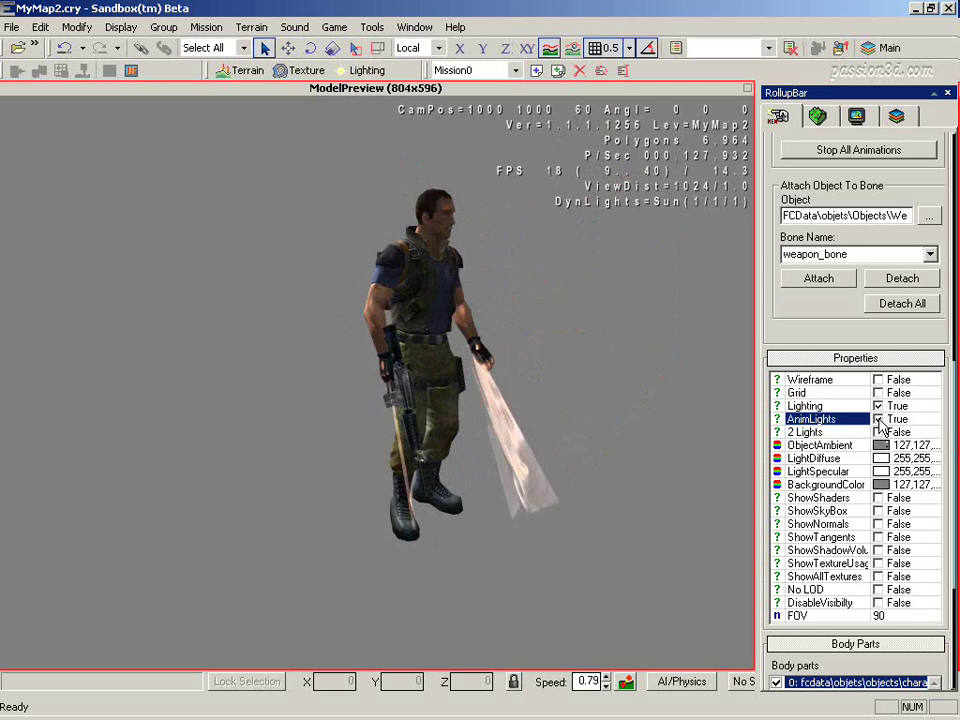
left_click(878, 419)
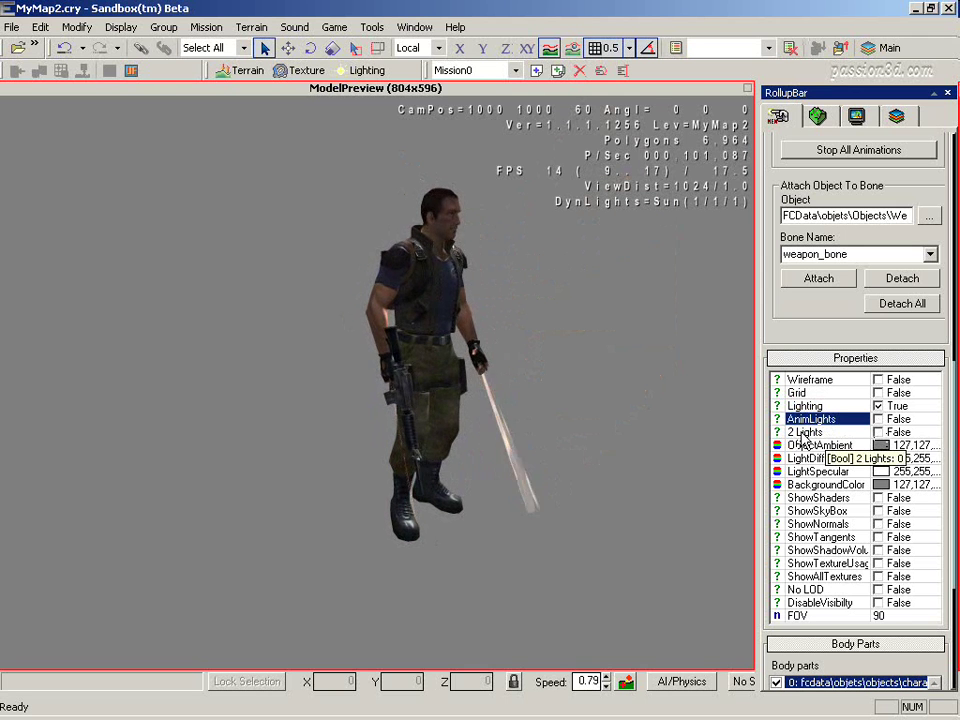
left_click(879, 433)
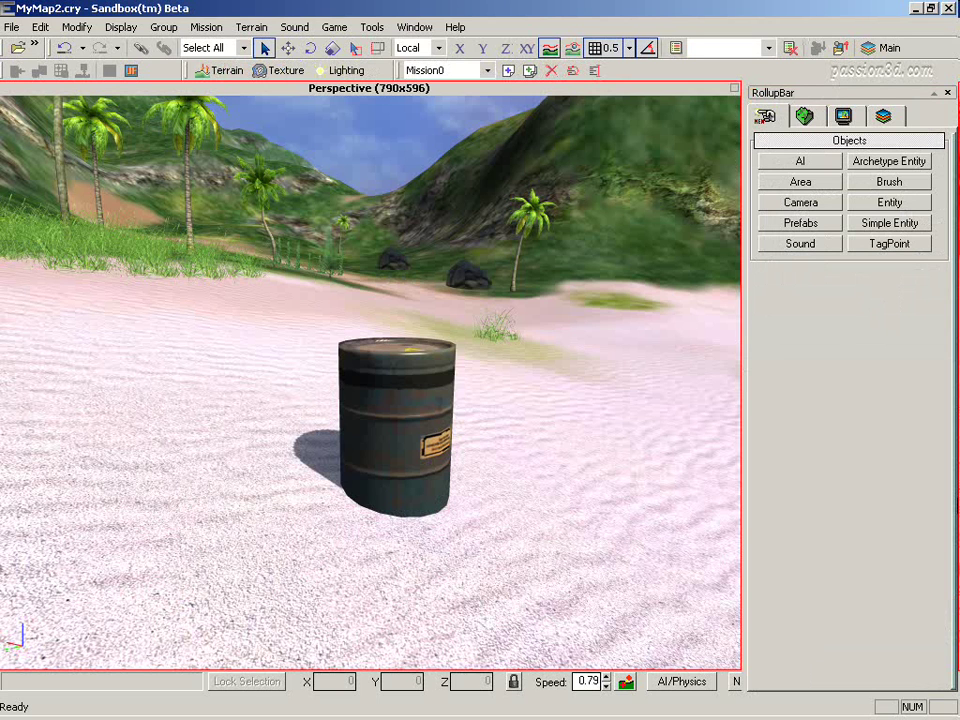
Open the editor Preferences and the Undo Levels value in the General settings.
left_click(372, 27)
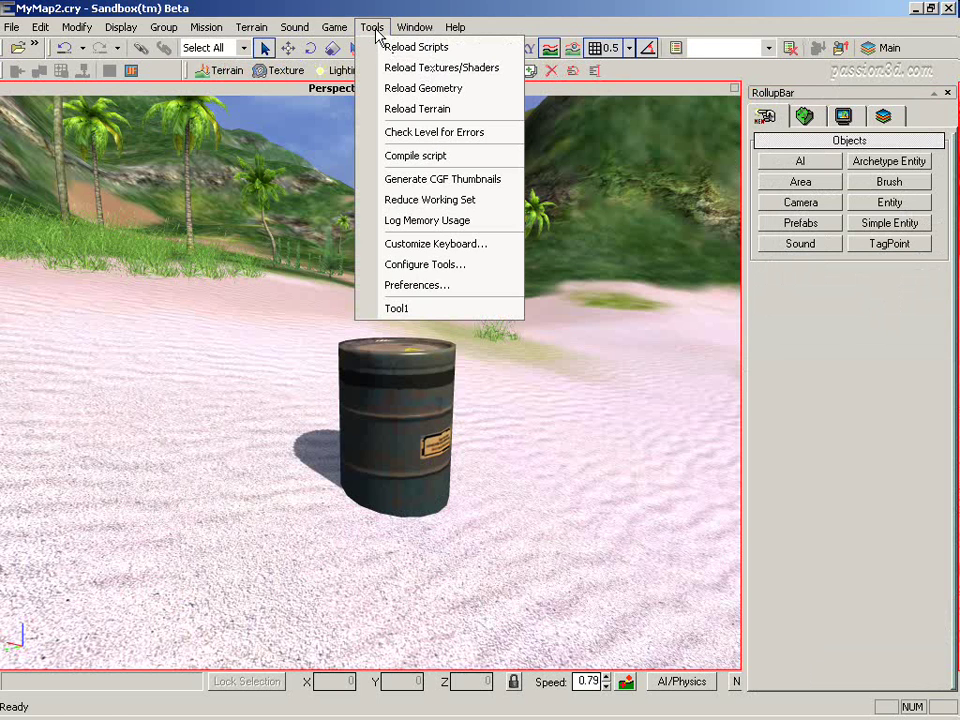
left_click(444, 289)
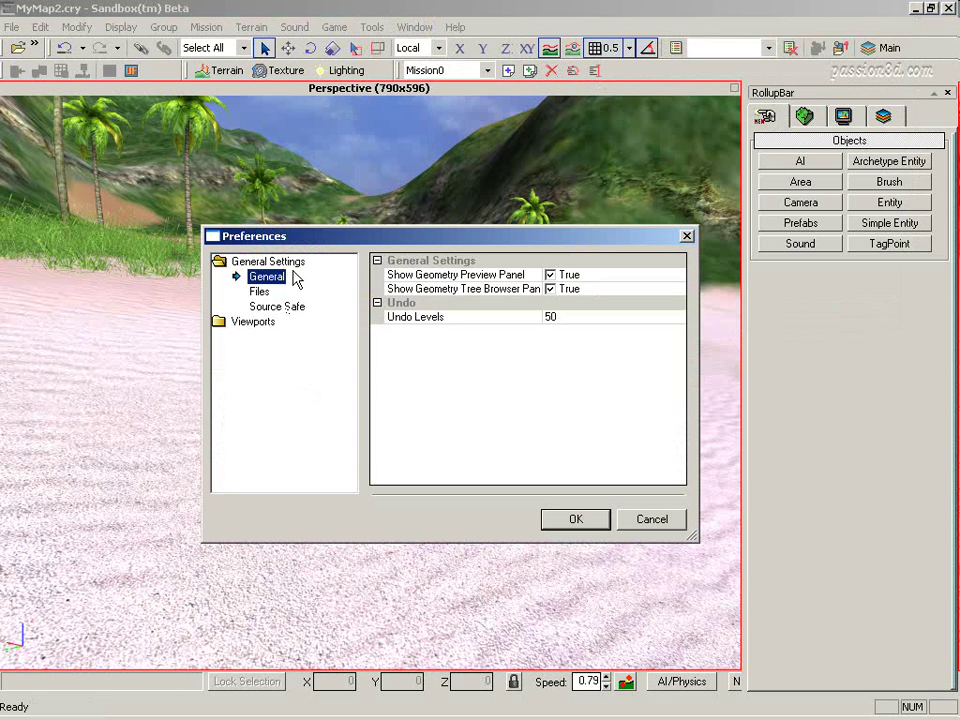
left_click(571, 317)
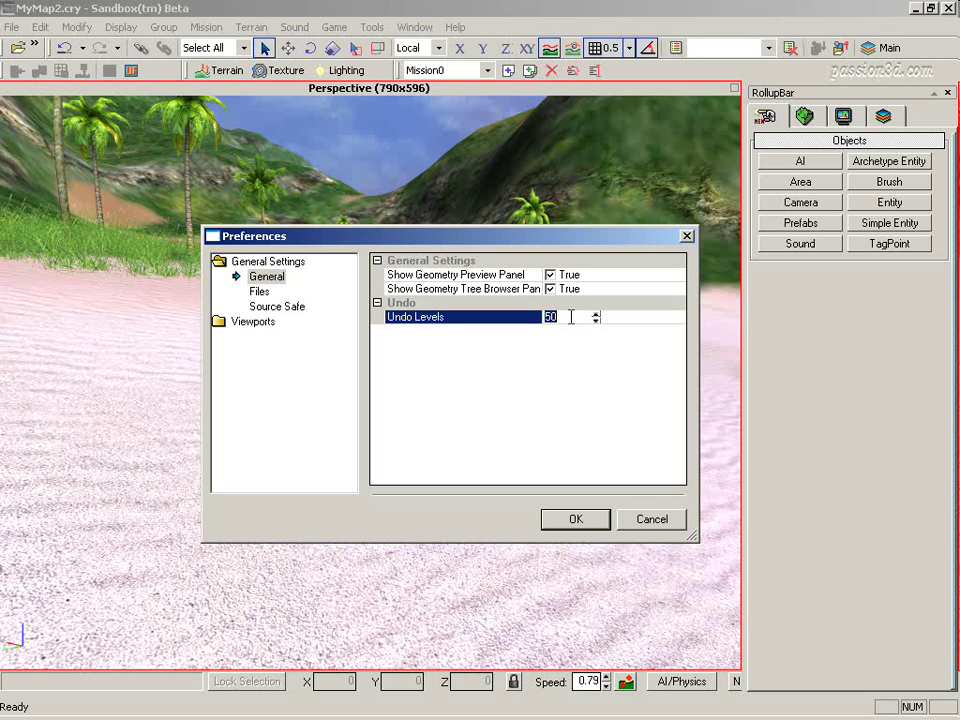
left_click(571, 317)
Enable Auto Backup in the Files preferences and review its interval, backup file name and Backup on Save settings.
left_click(262, 292)
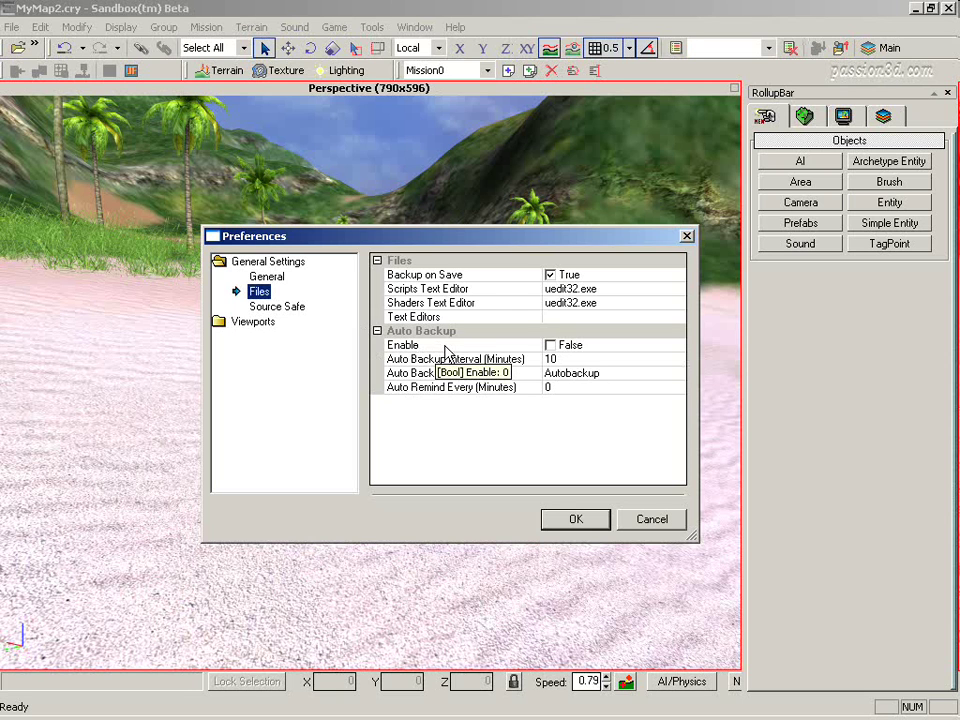
left_click(550, 345)
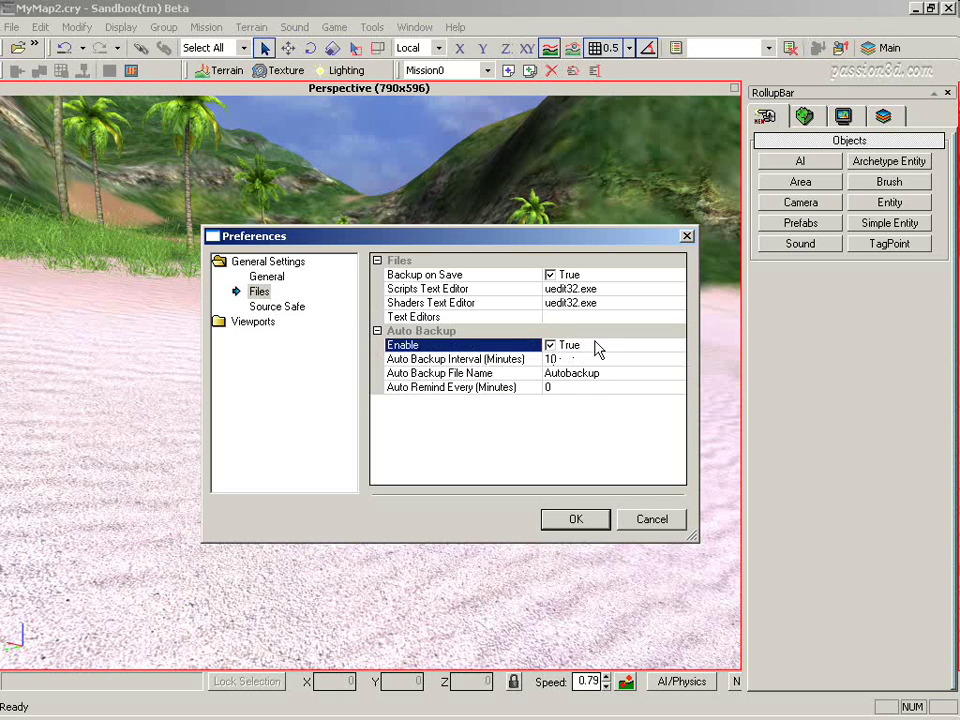
left_click(563, 360)
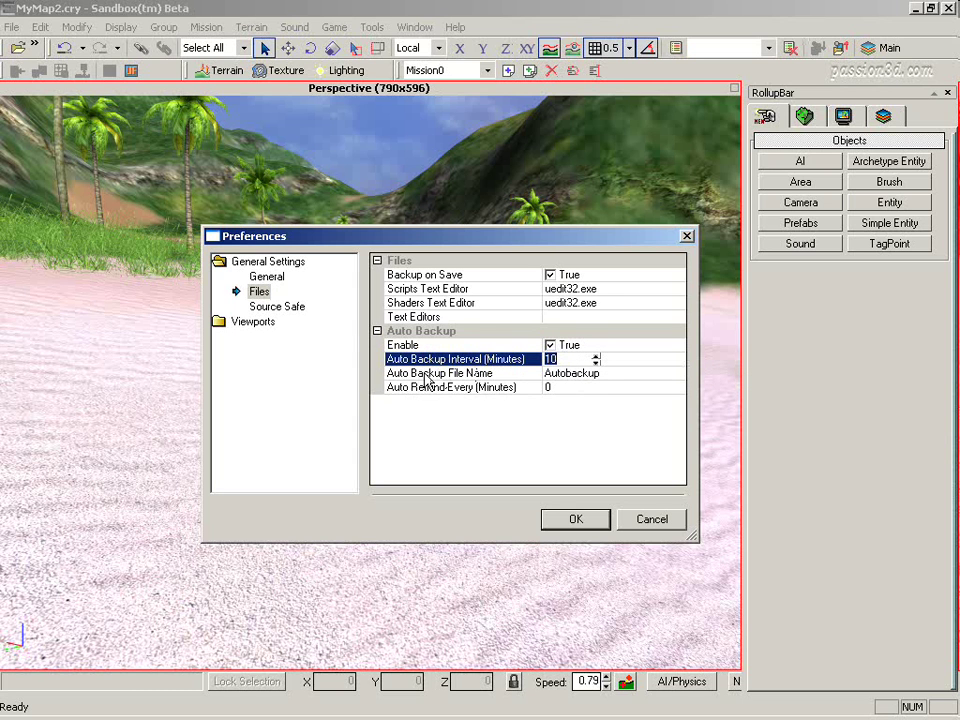
left_click(605, 376)
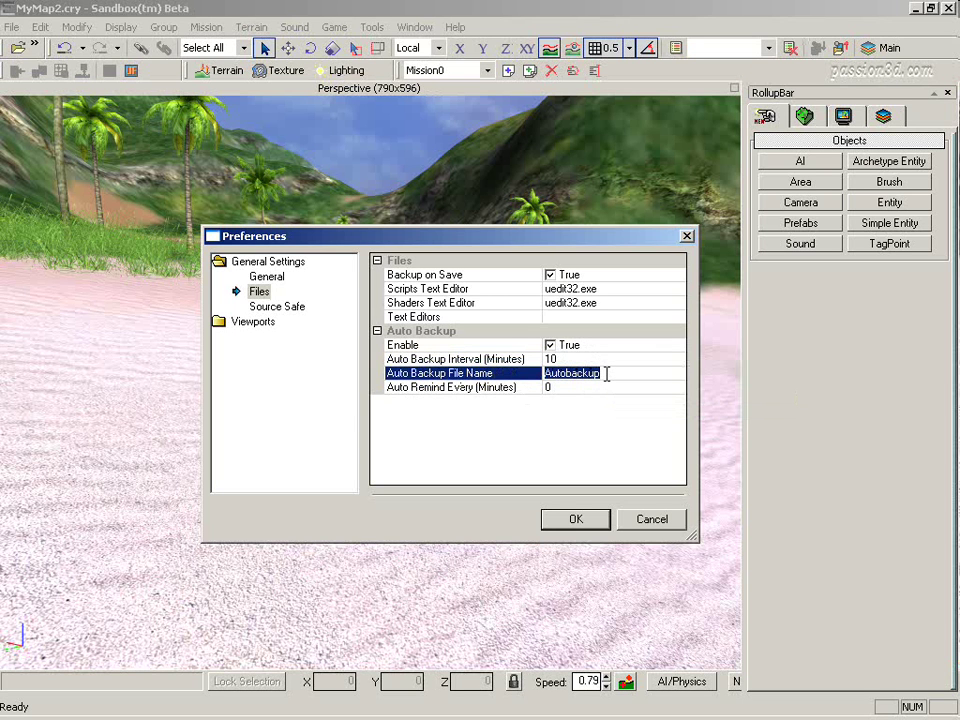
left_click(614, 278)
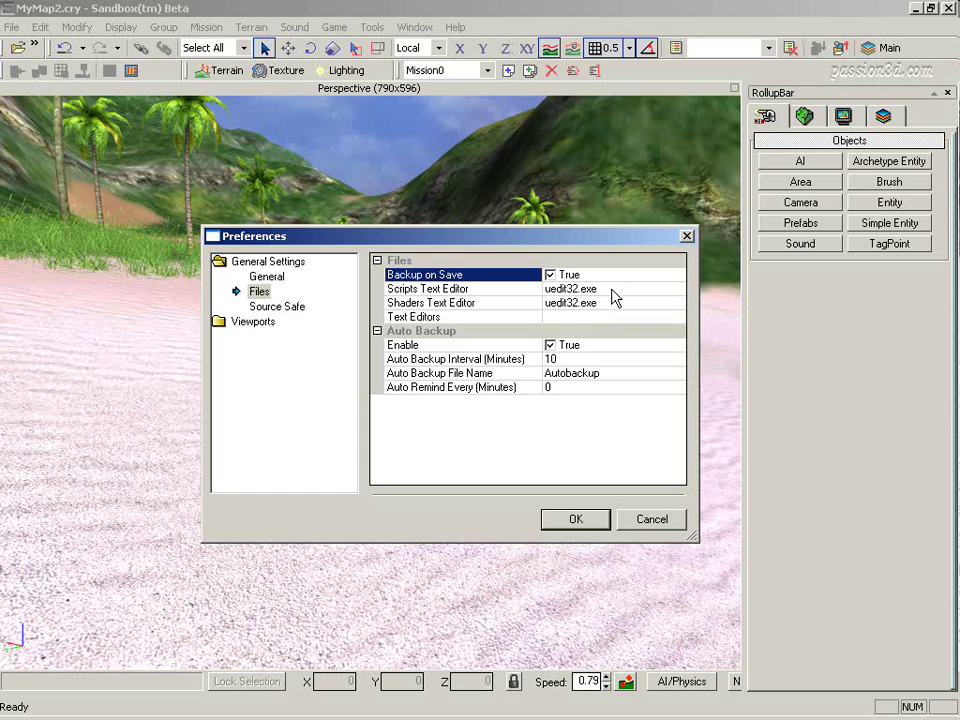
key("alt+Tab")
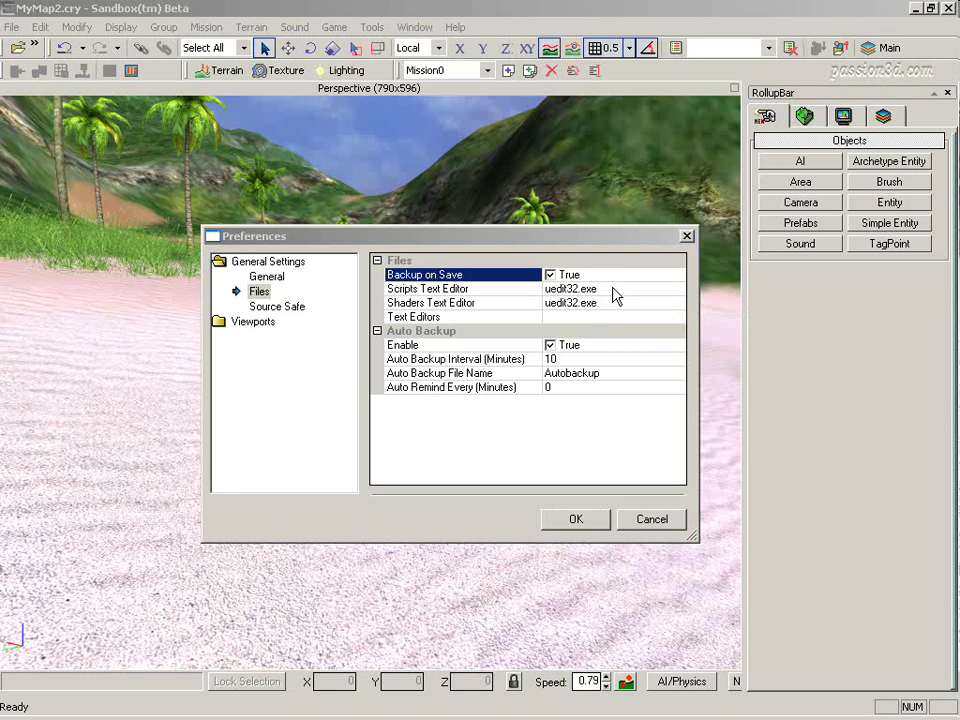
Examine the General viewport preferences, including Display Object Links and Display Animation Tracks.
left_click(253, 276)
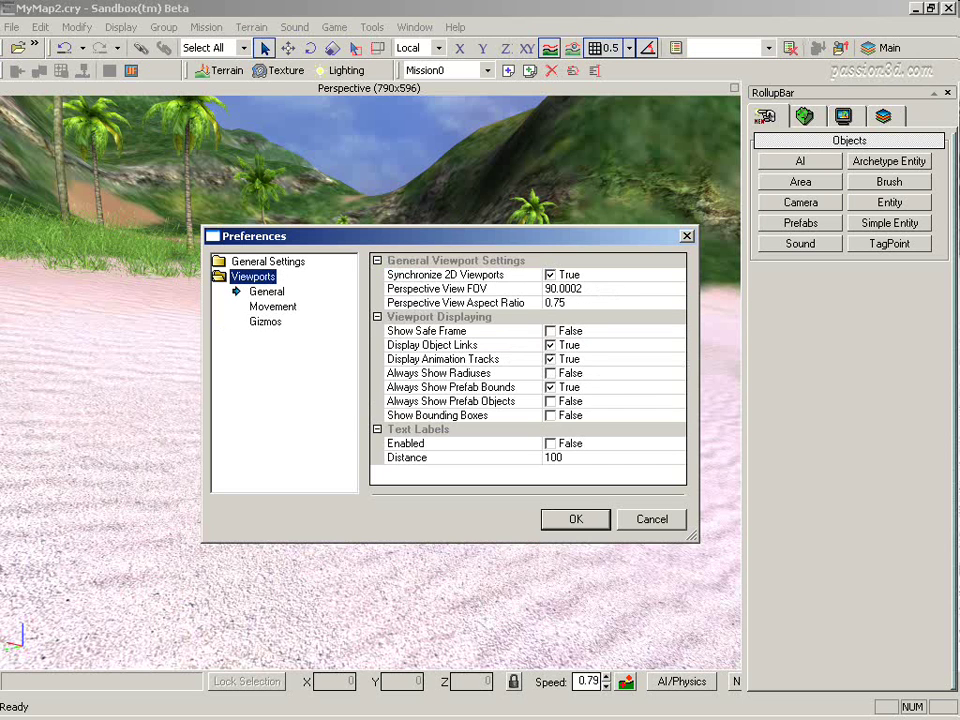
left_click(266, 291)
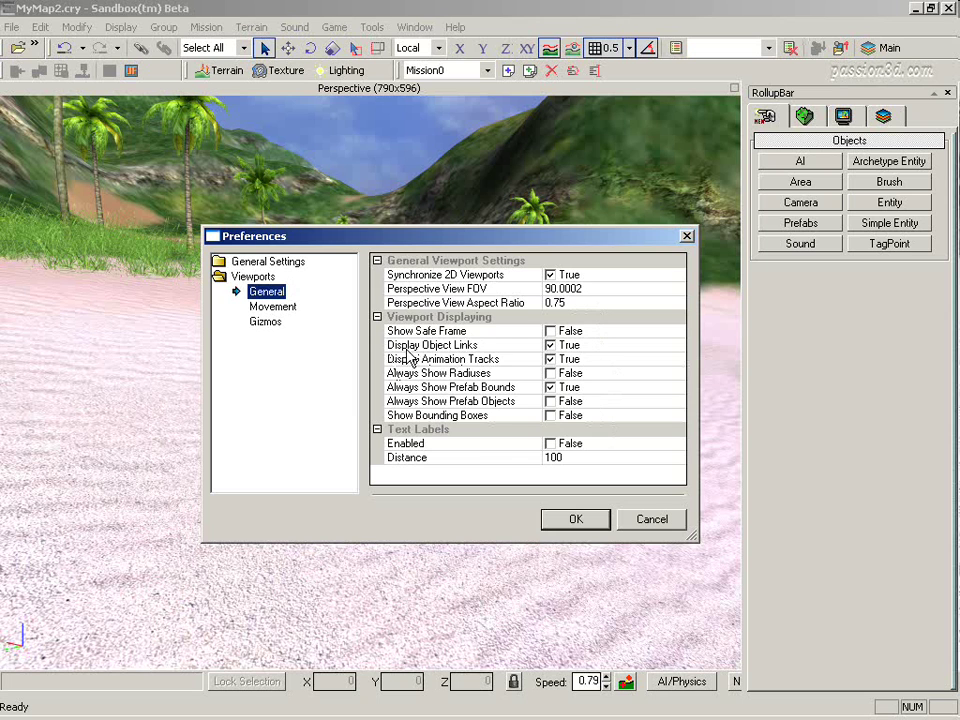
left_click(505, 346)
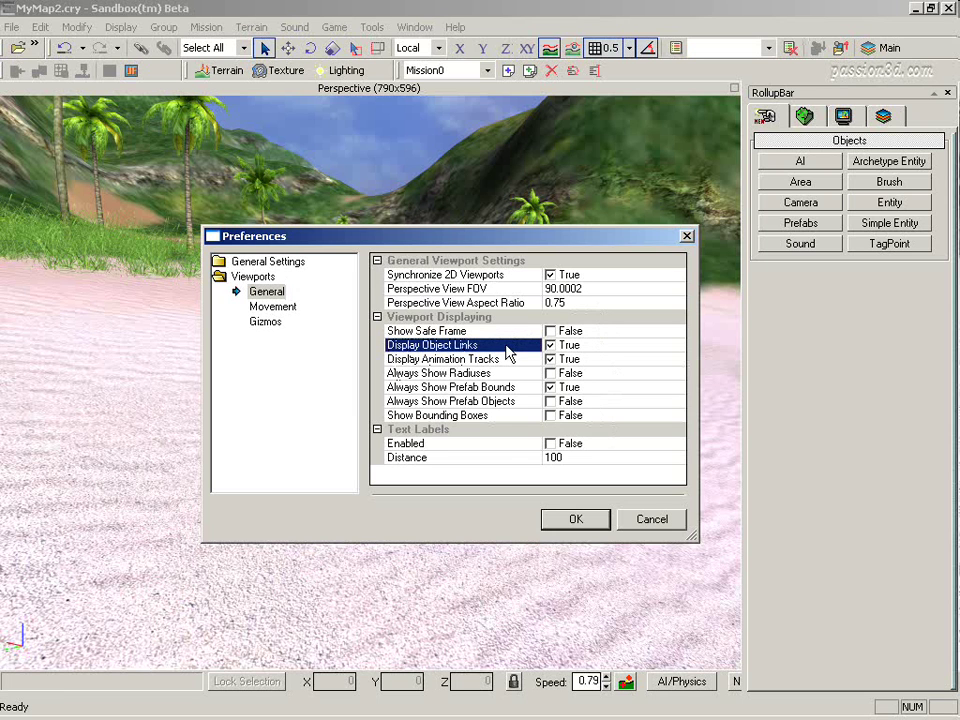
left_click(518, 366)
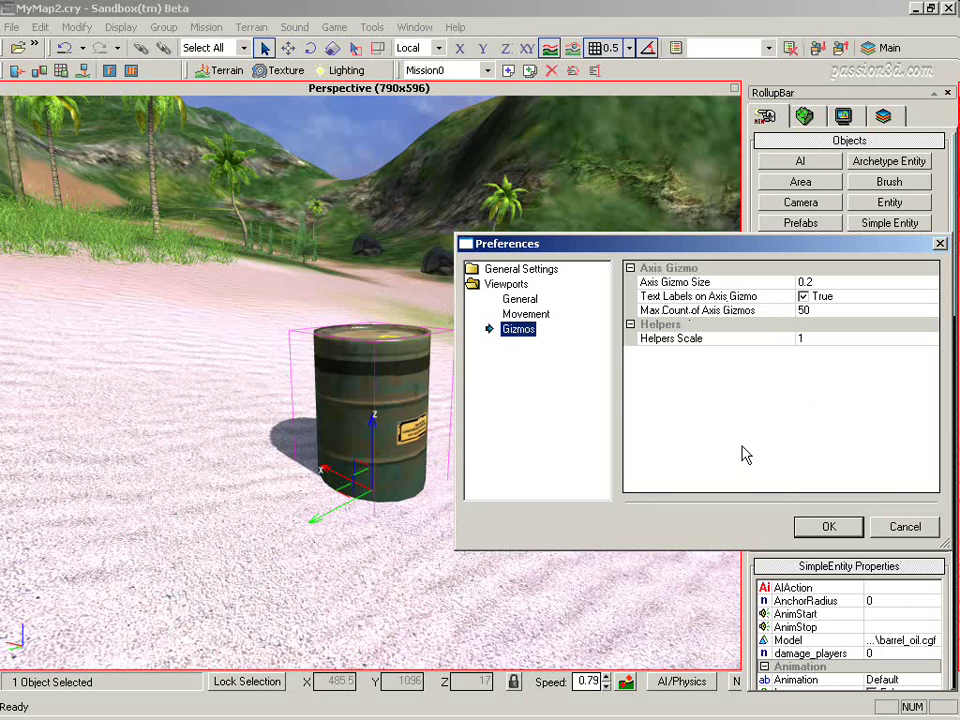
Set the Axis Gizmo Size to 0.8 in the Gizmos preferences and apply the change.
left_click(846, 284)
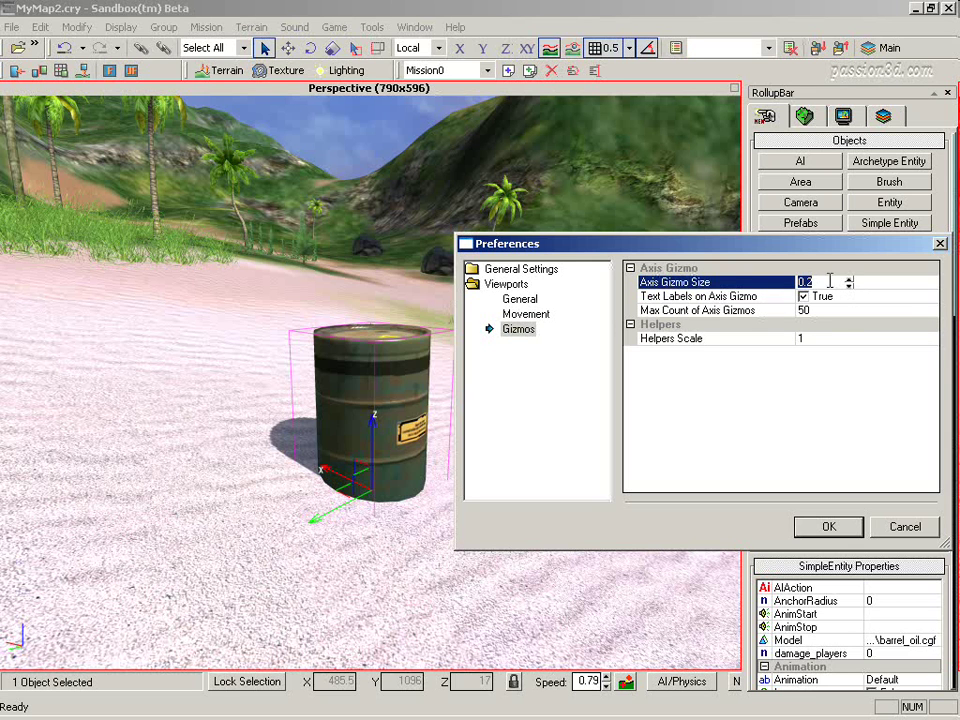
type("0.8")
left_click(828, 527)
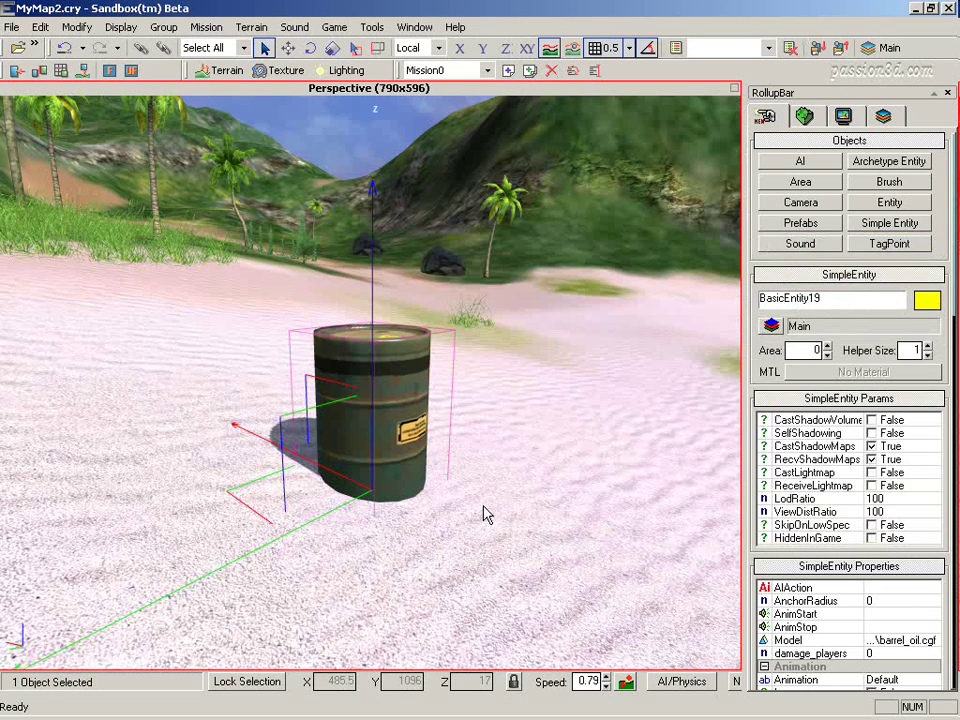
right_click_drag(487, 516, 489, 514)
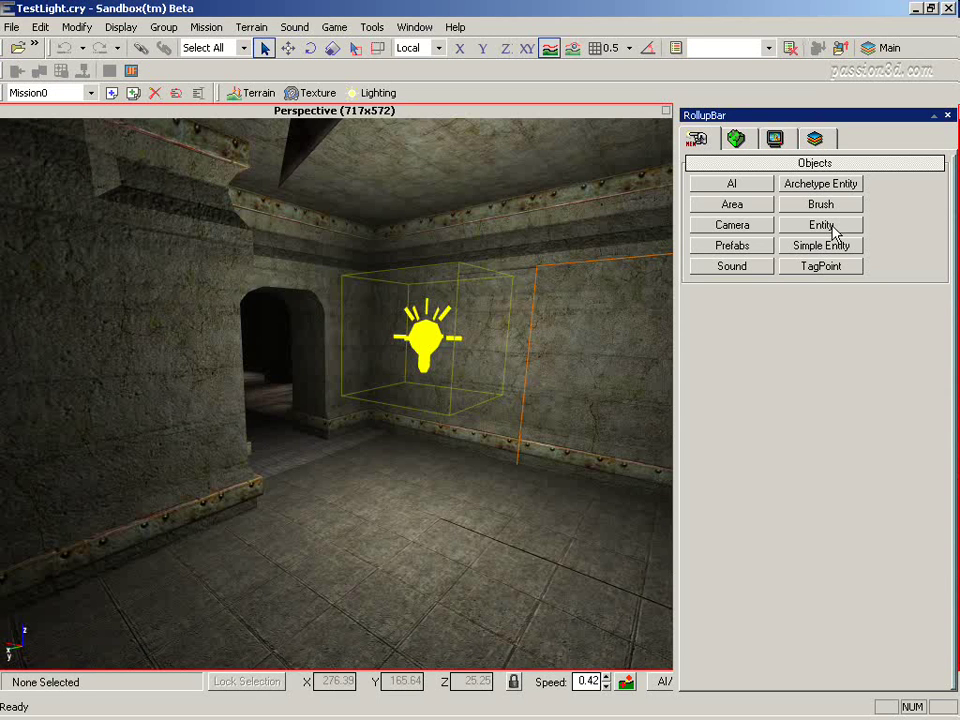
Browse the Entity objects and open the Lights category.
left_click(826, 226)
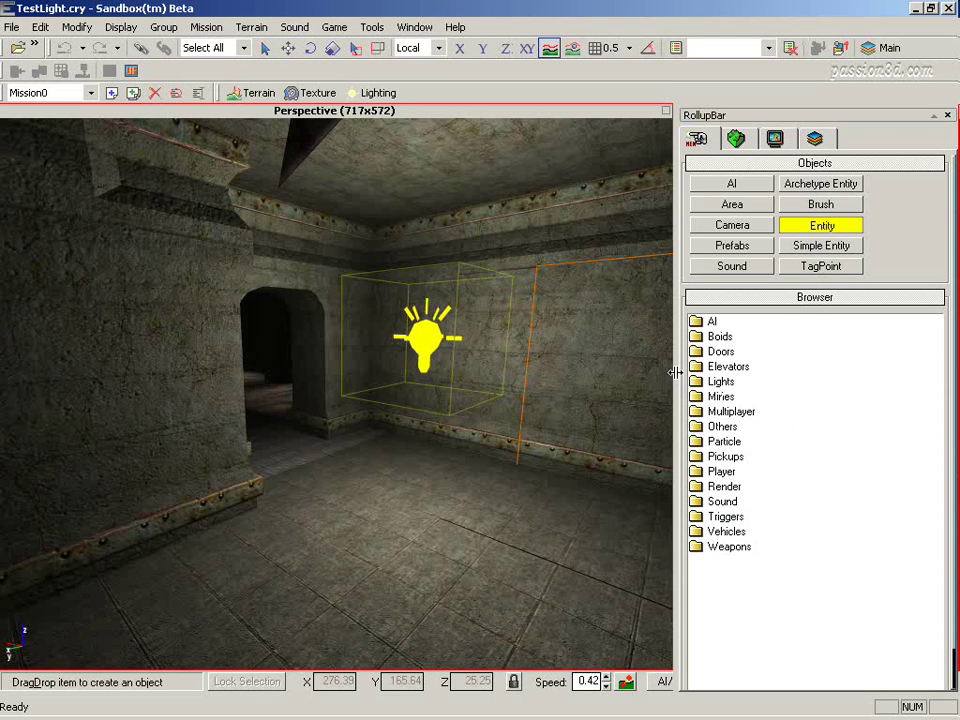
double_click(705, 383)
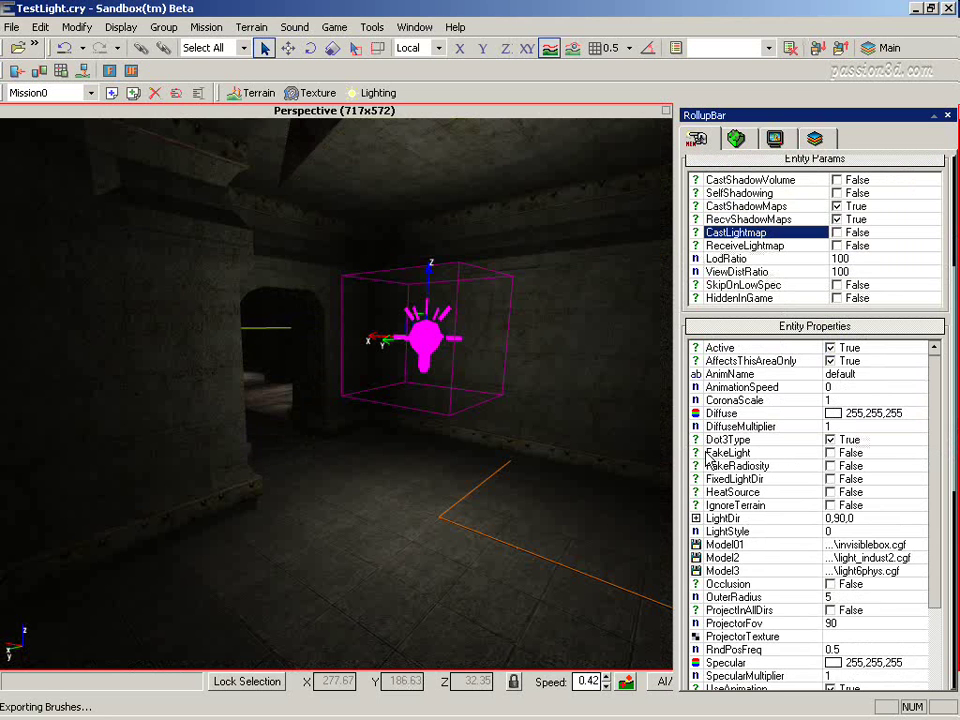
Enable FakeLight and CastLightmap for the selected static light.
left_click(830, 453)
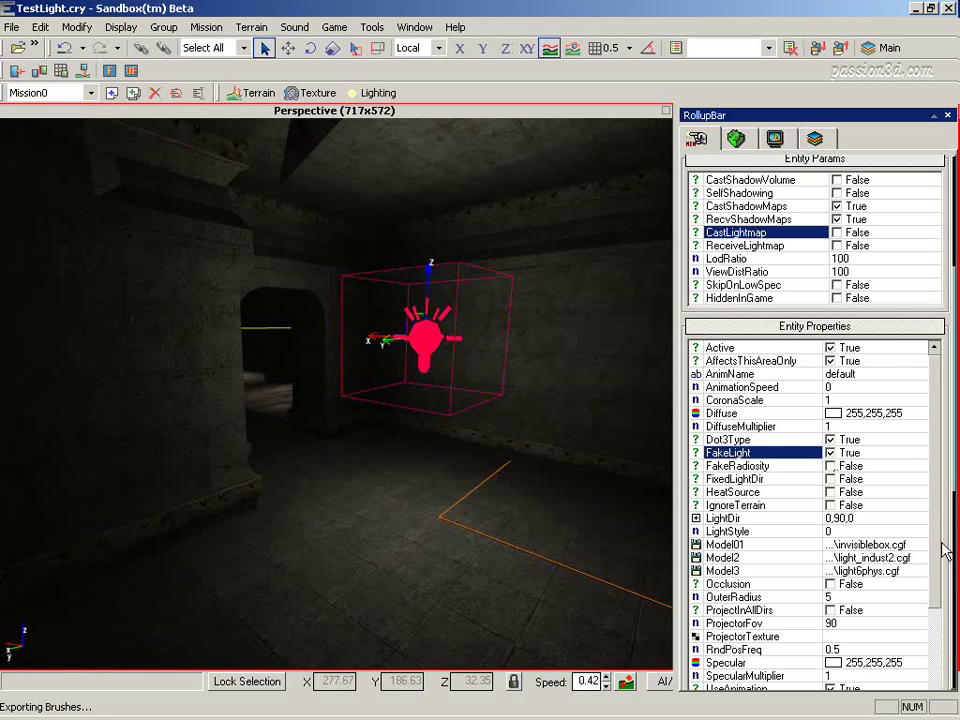
left_click_drag(938, 540, 935, 576)
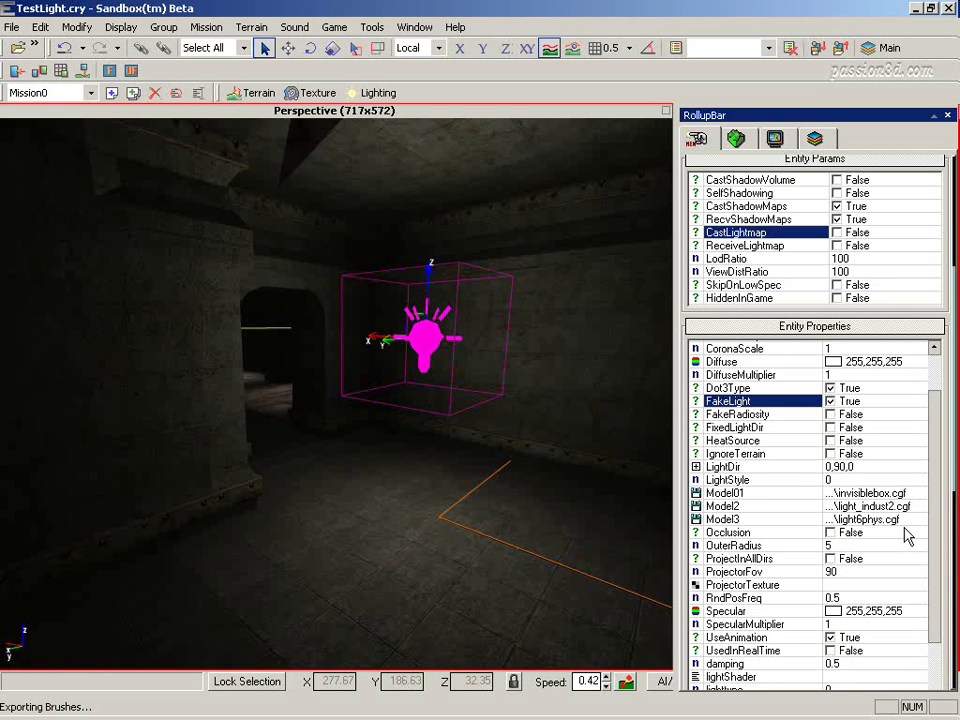
left_click_drag(943, 476, 938, 441)
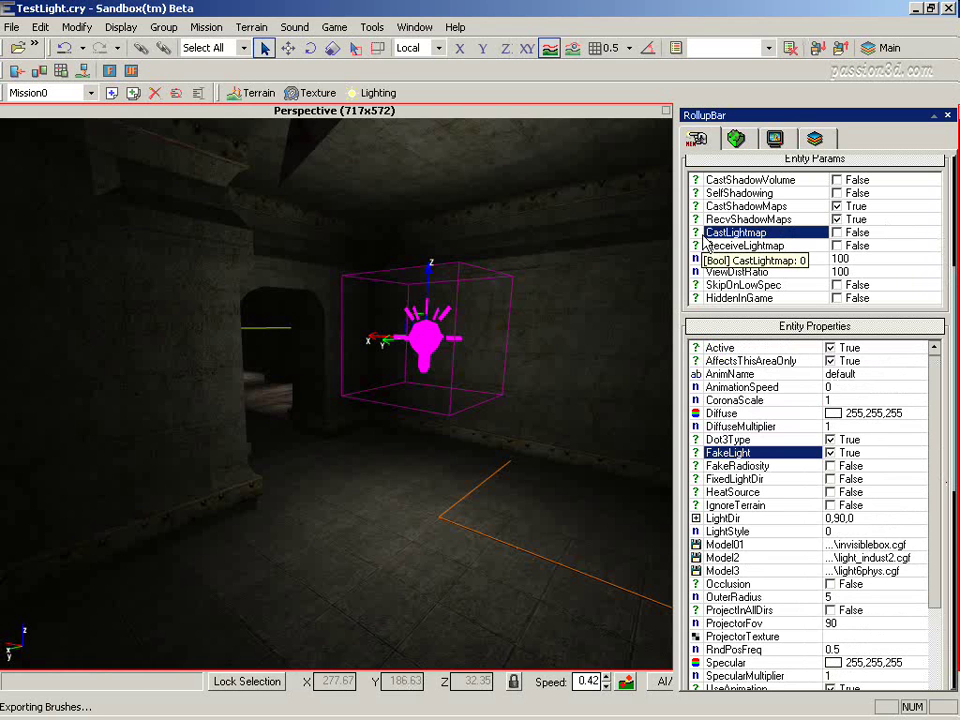
left_click(838, 233)
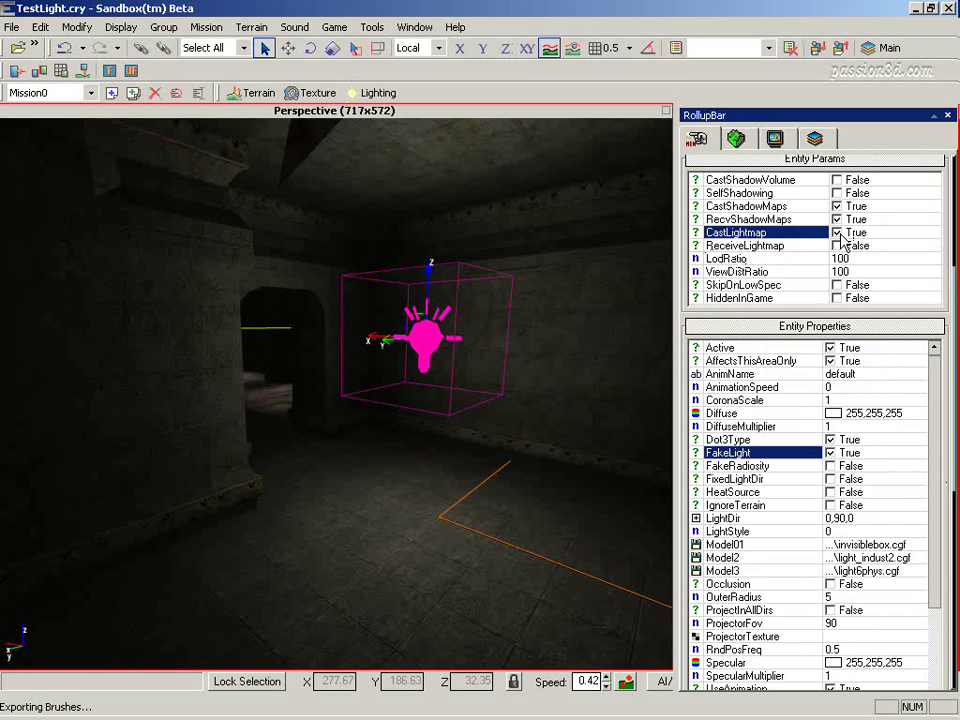
Generate lightmaps for all objects with 1.00 m/texel and 256 texture resolution, then close the Lightmap Compiler.
left_click(334, 28)
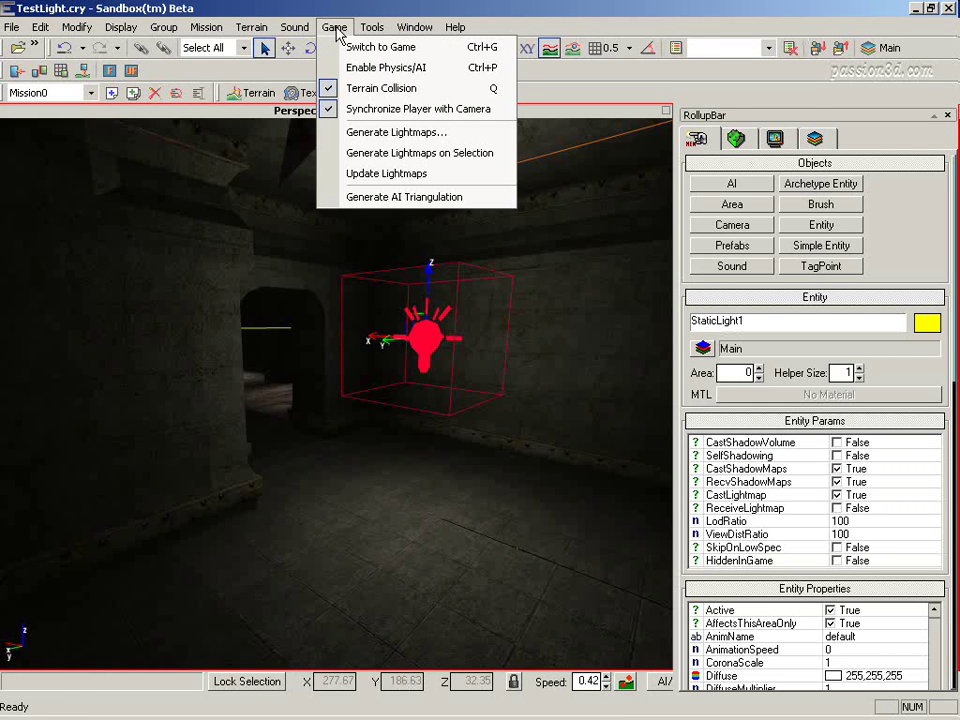
left_click(390, 133)
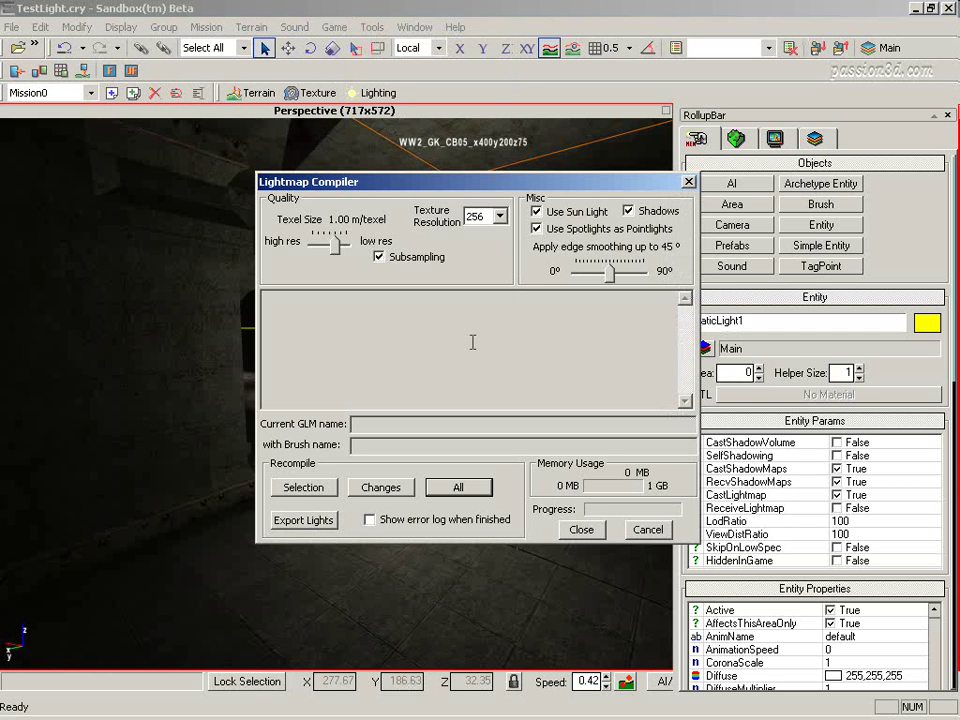
left_click(458, 487)
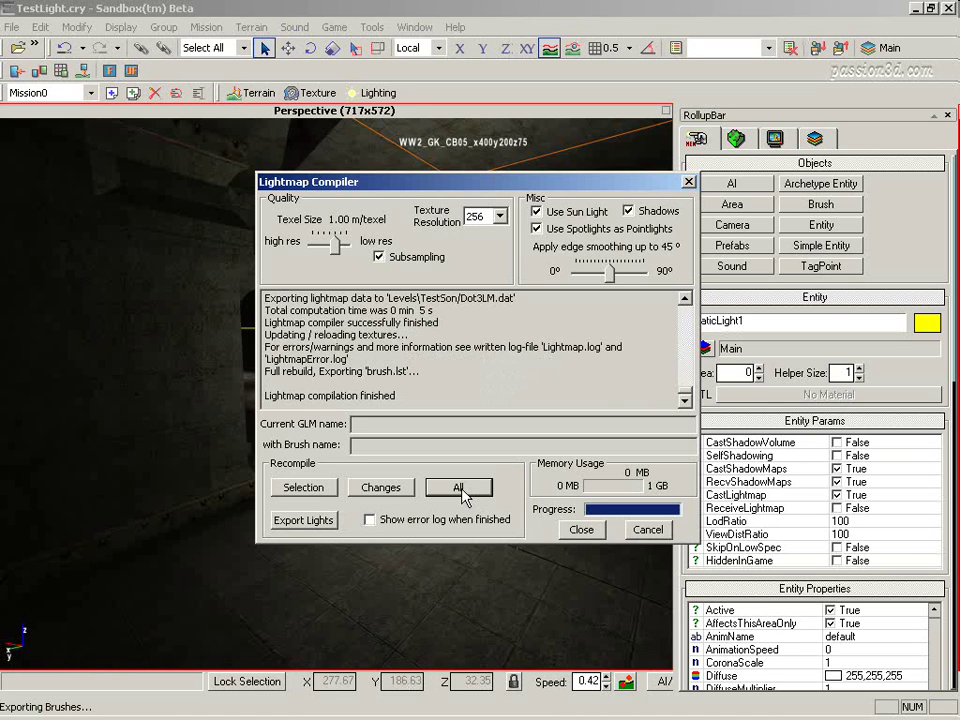
left_click(580, 529)
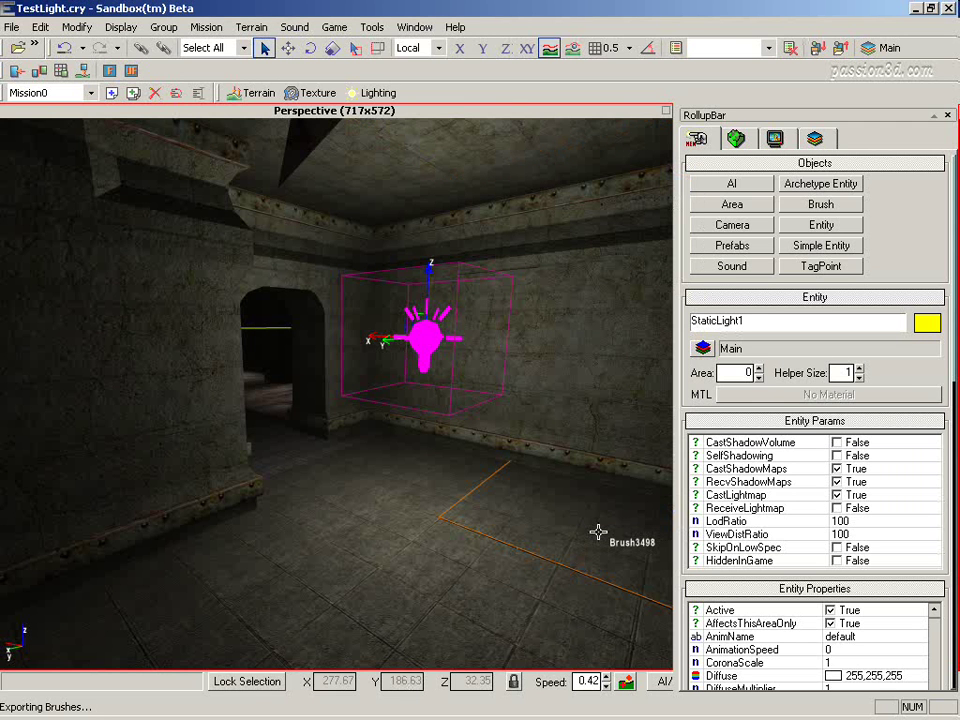
Reduce the static light's OuterRadius to 2.92 and move the light to about Y 187.1.
scroll(845, 530, "down", 5)
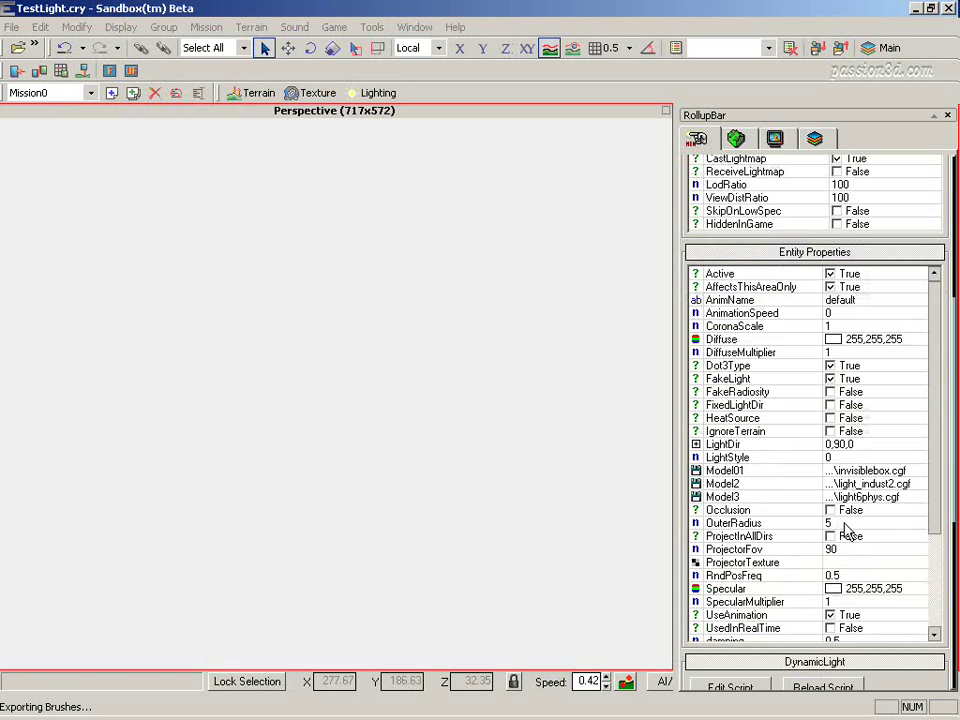
left_click(863, 518)
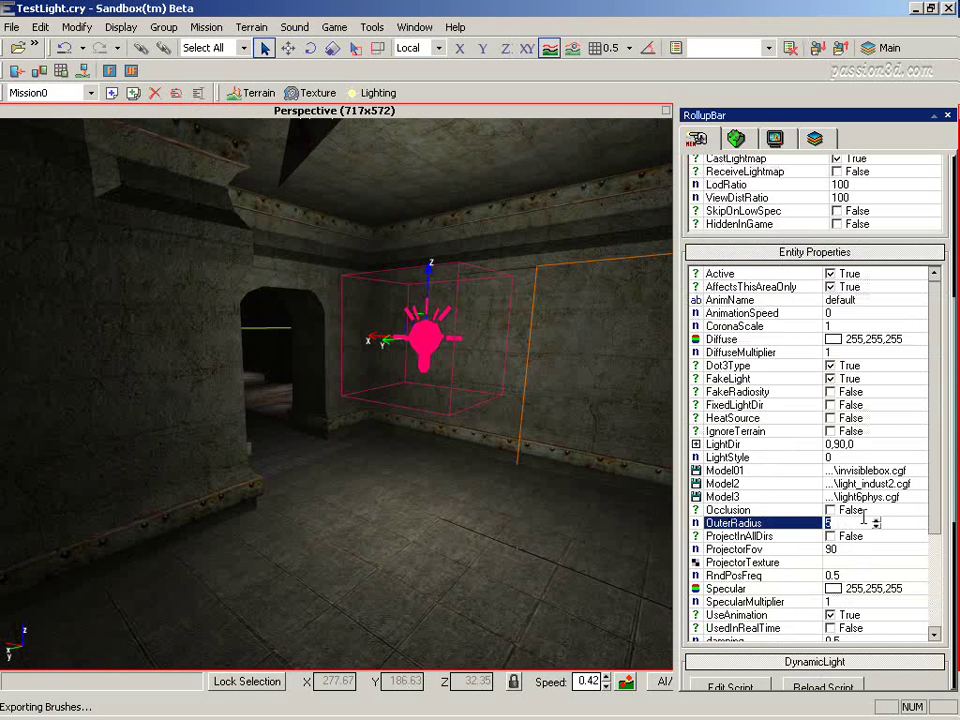
left_click_drag(876, 532, 888, 572)
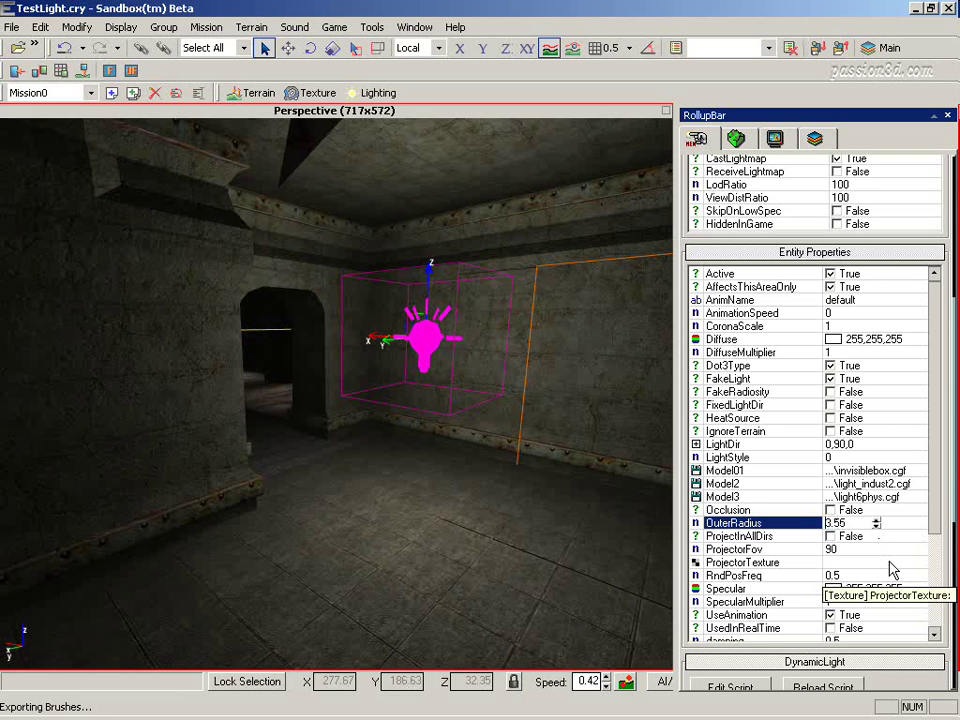
left_click_drag(876, 524, 877, 586)
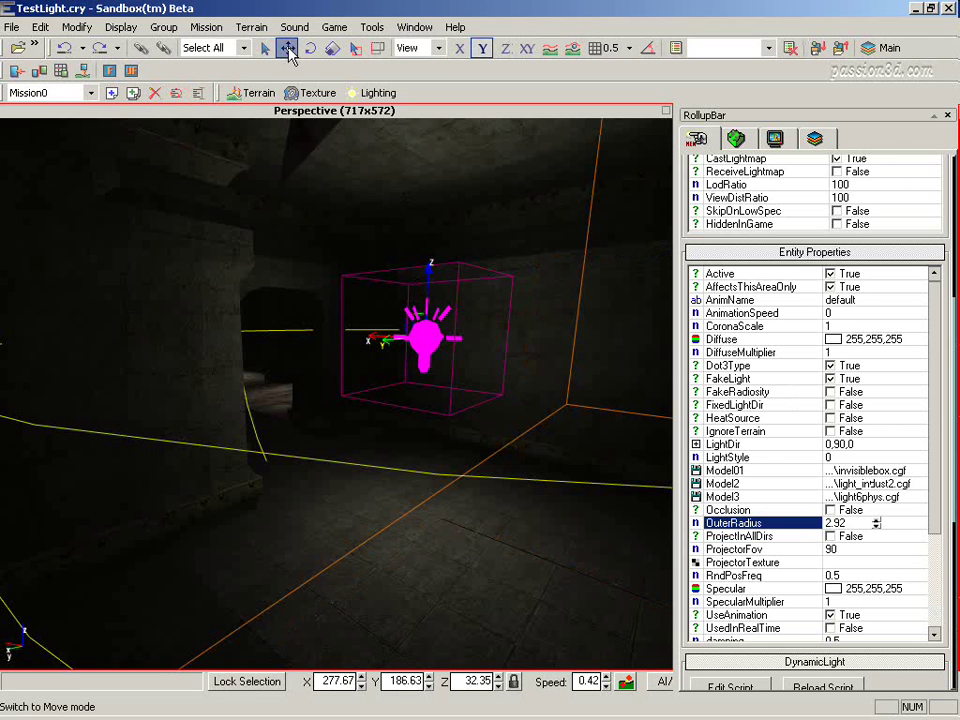
left_click_drag(386, 342, 353, 353)
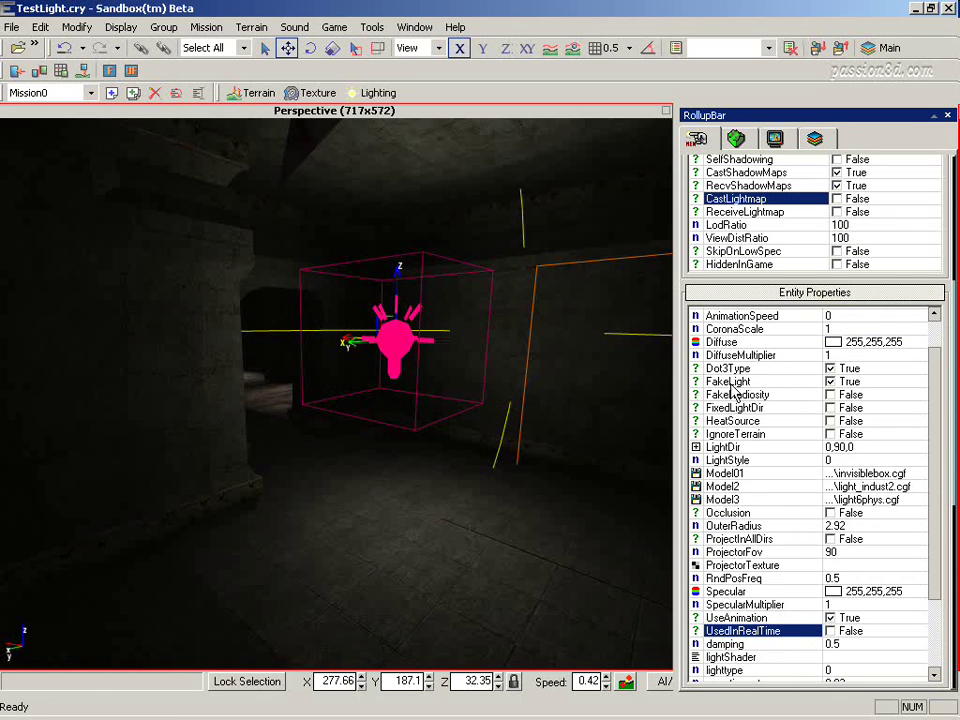
Disable FakeLight, enable UsedInRealTime for the static light, and move it to about Y 186.64.
left_click(831, 382)
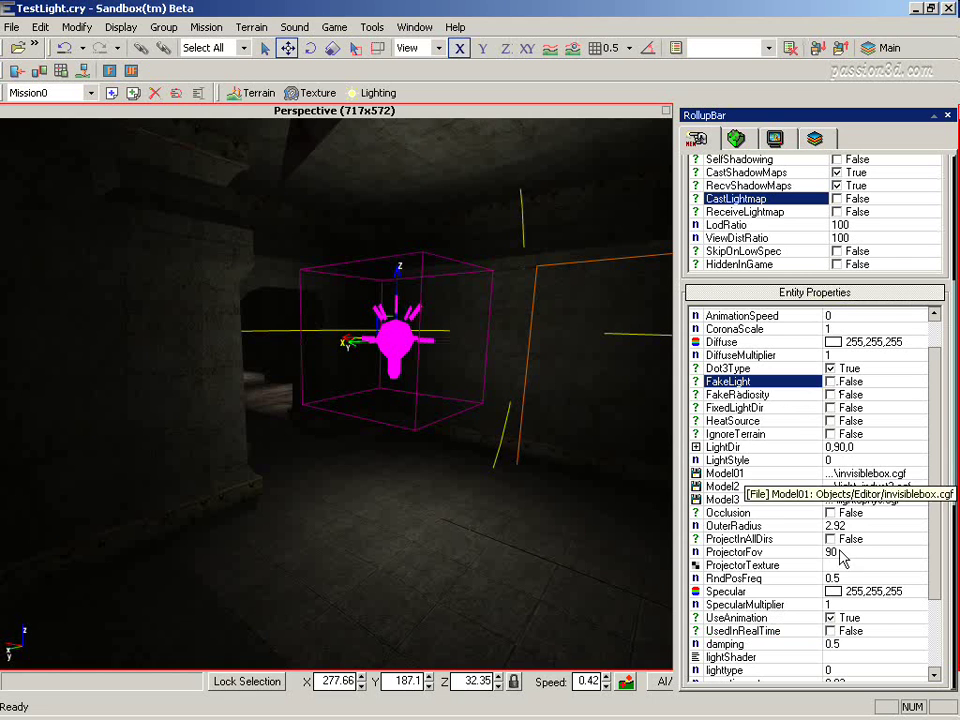
left_click(829, 632)
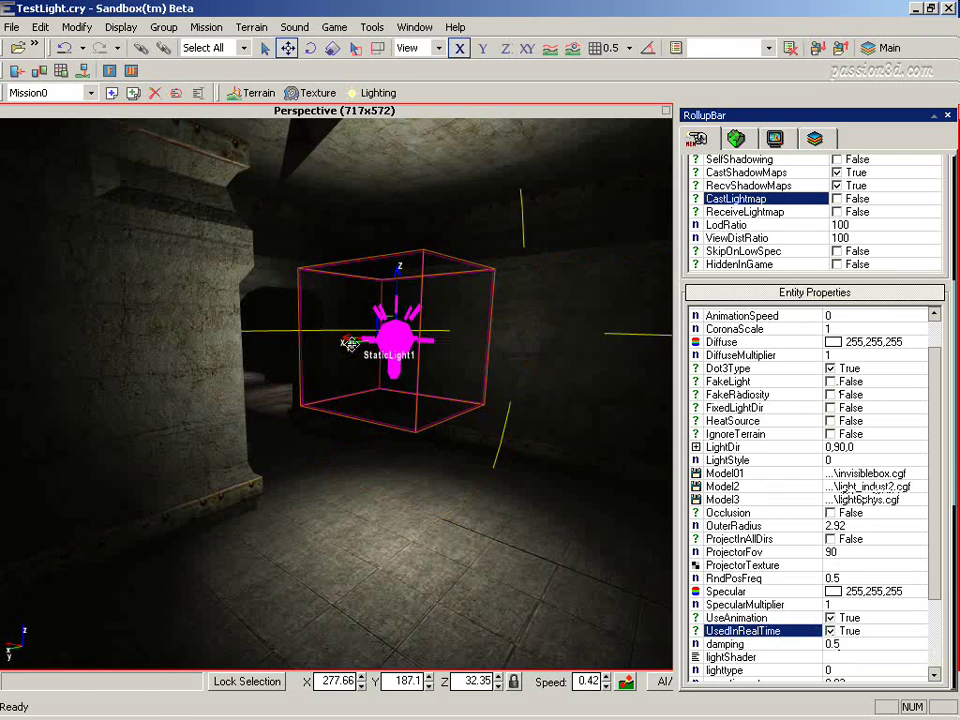
left_click_drag(348, 340, 385, 340)
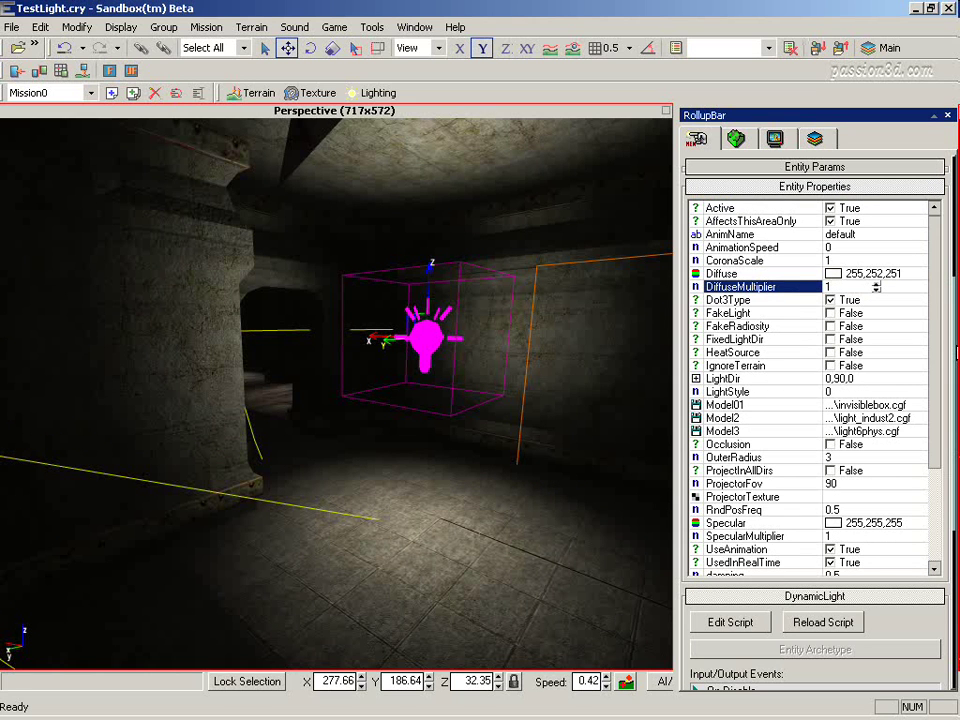
Switch the light's Active property off and back on to compare the room's lighting.
left_click(830, 208)
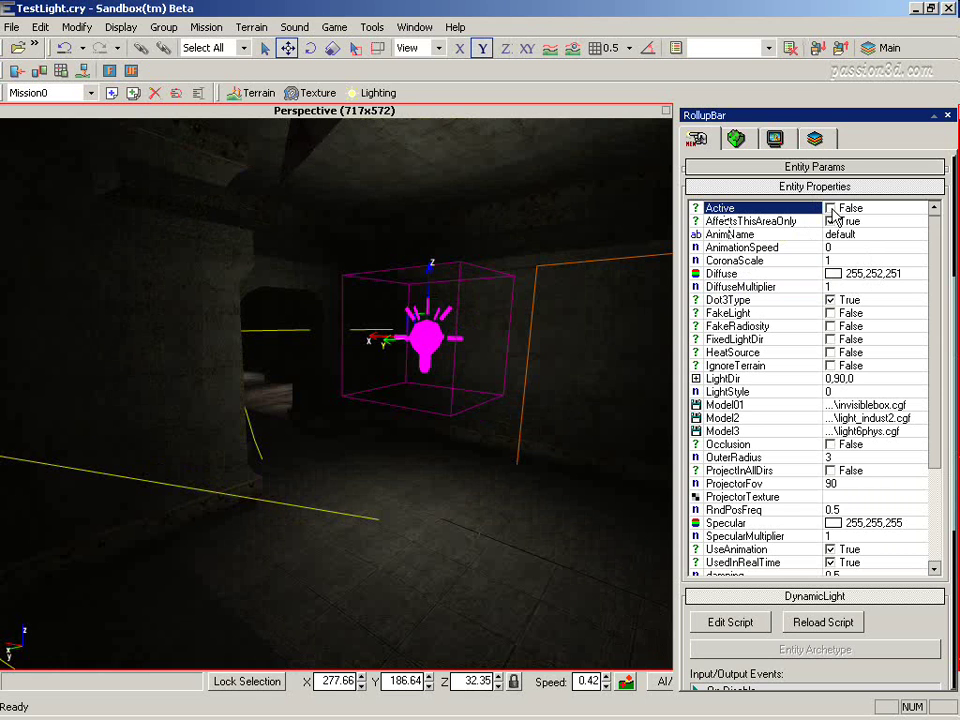
left_click(830, 208)
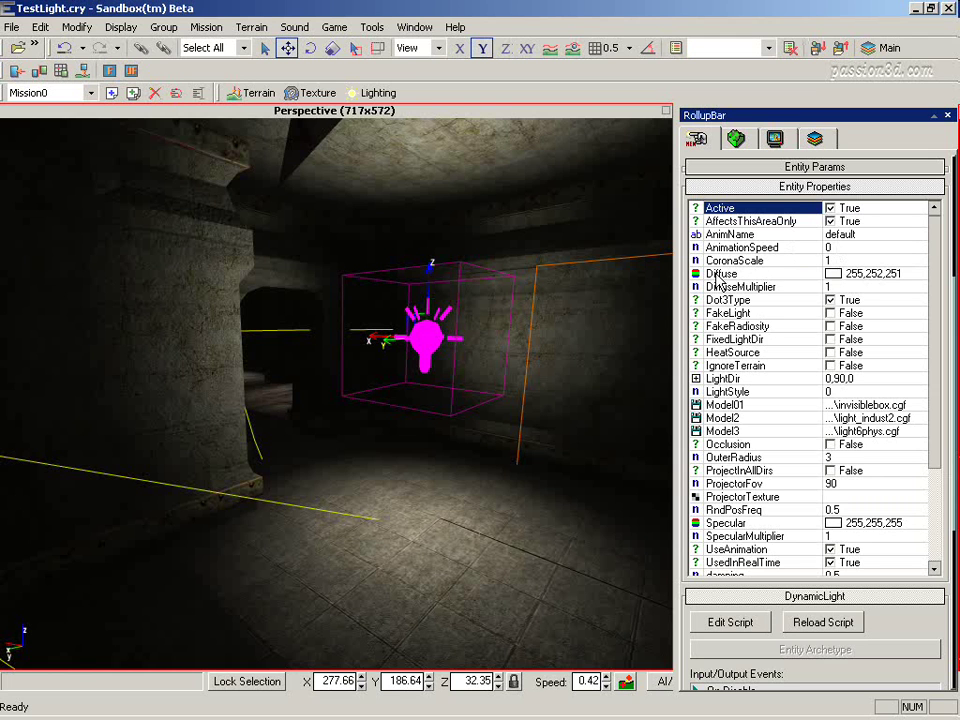
Change the light's Diffuse colour to orange (247,117,30).
left_click(796, 276)
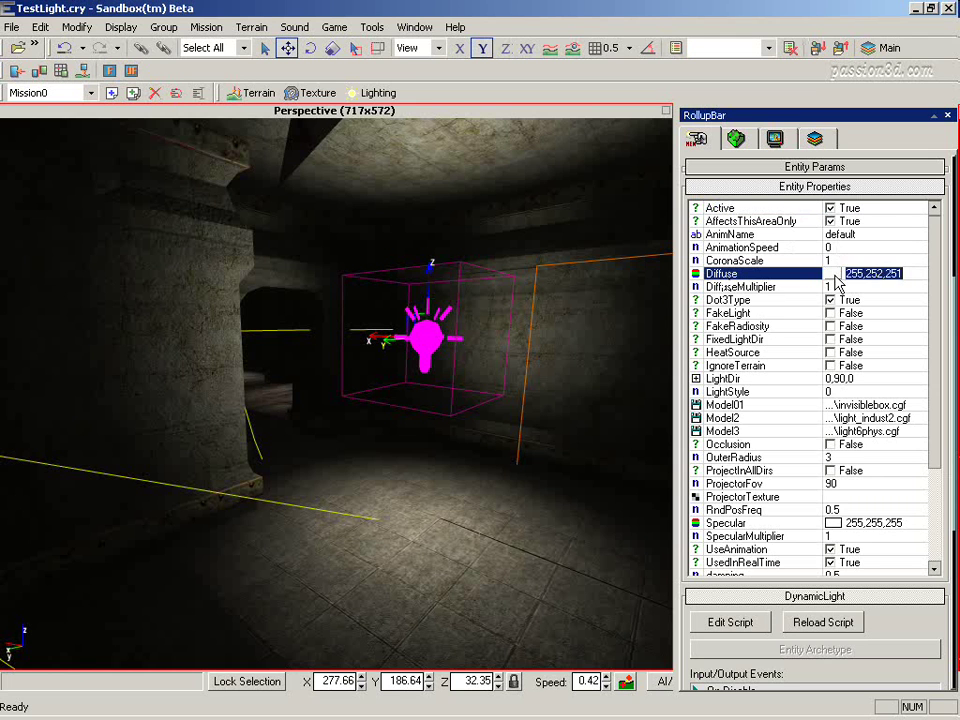
left_click(834, 278)
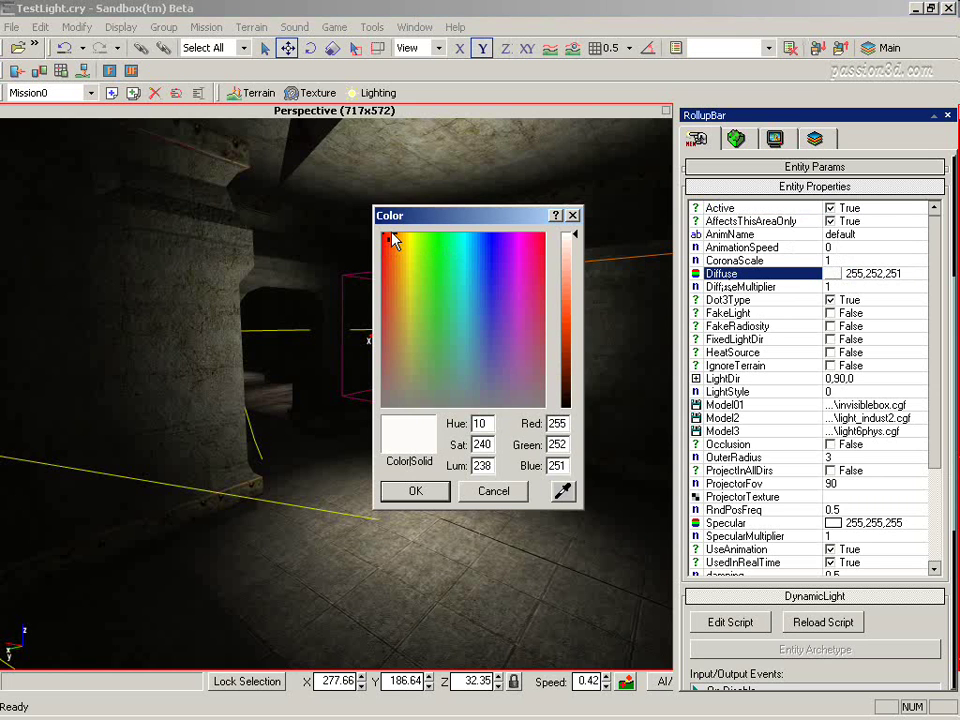
left_click(394, 247)
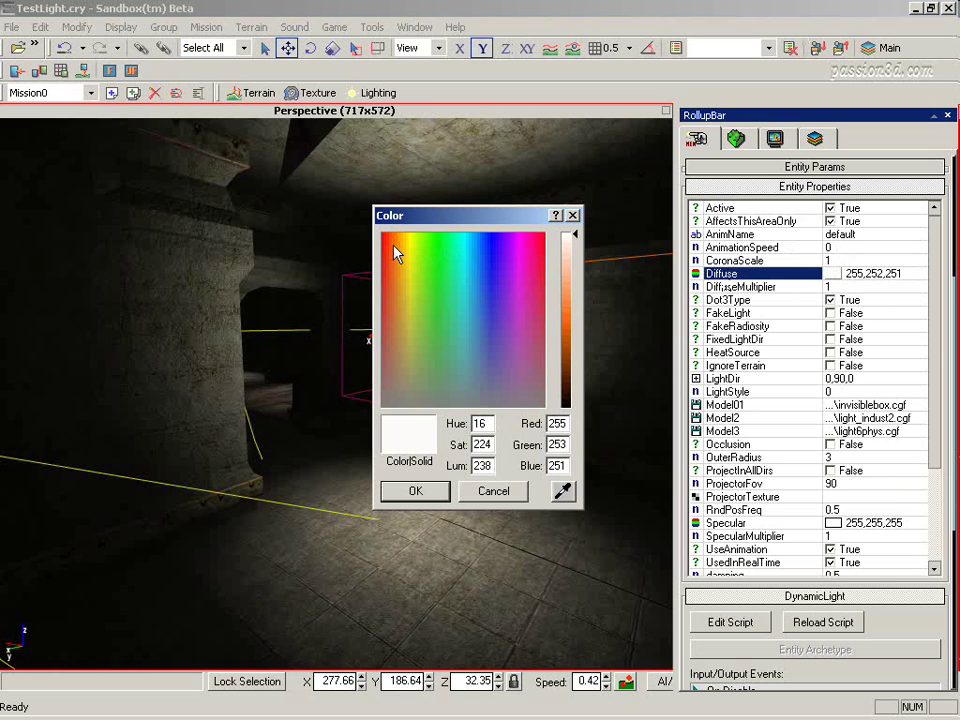
left_click(570, 316)
left_click(416, 492)
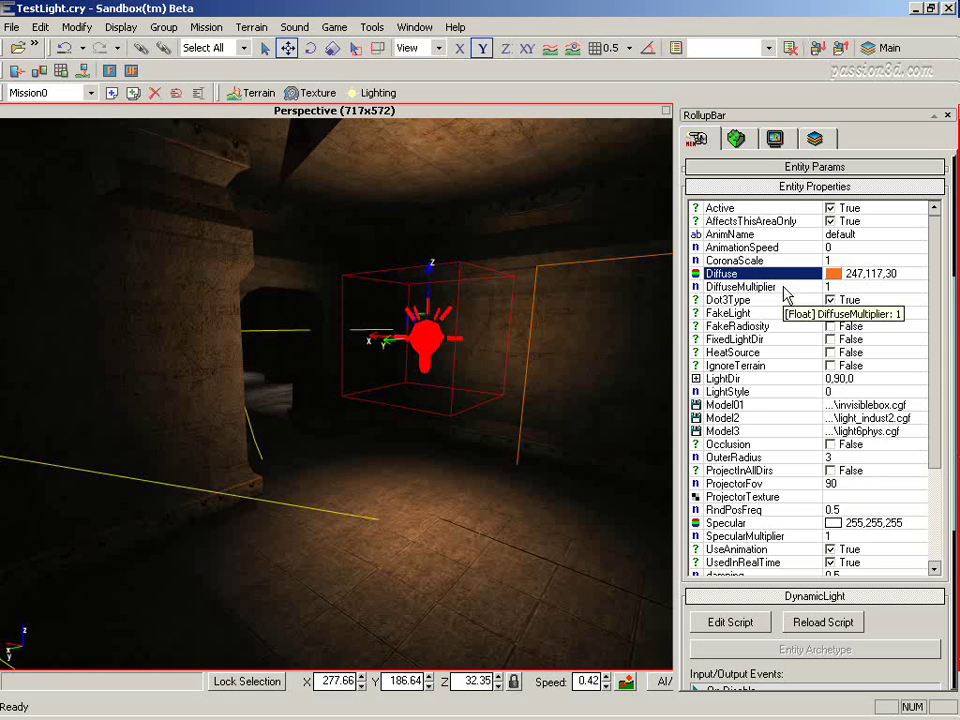
Raise the light's DiffuseMultiplier to 1.57 and its OuterRadius to 5.06.
left_click(840, 288)
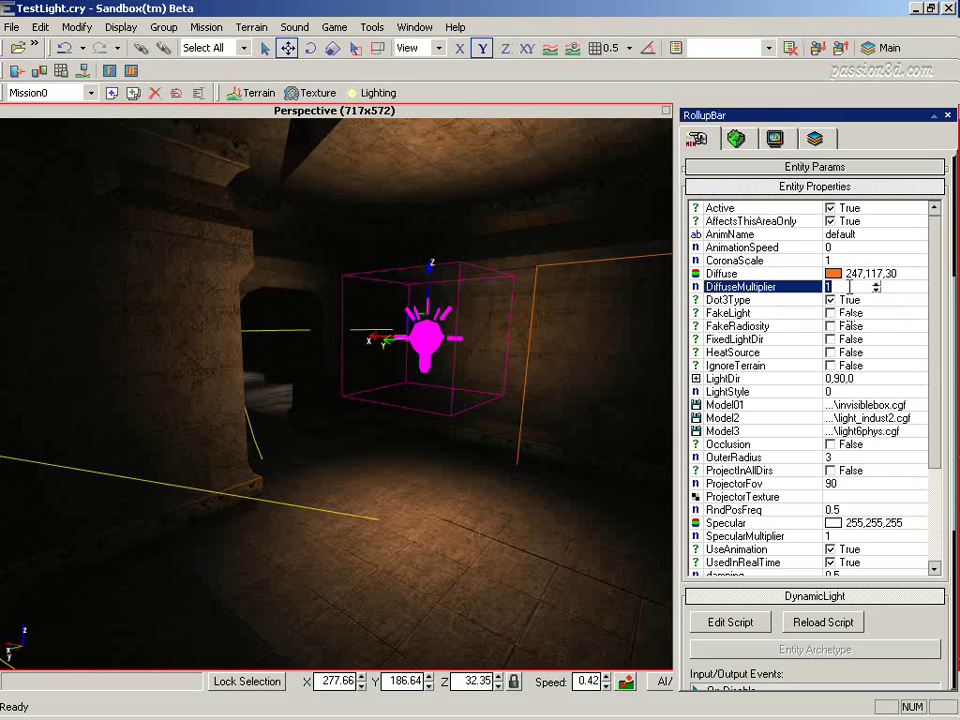
mouse_move(877, 287)
left_mouse_down()
mouse_move(876, 256)
mouse_move(878, 264)
left_mouse_up()
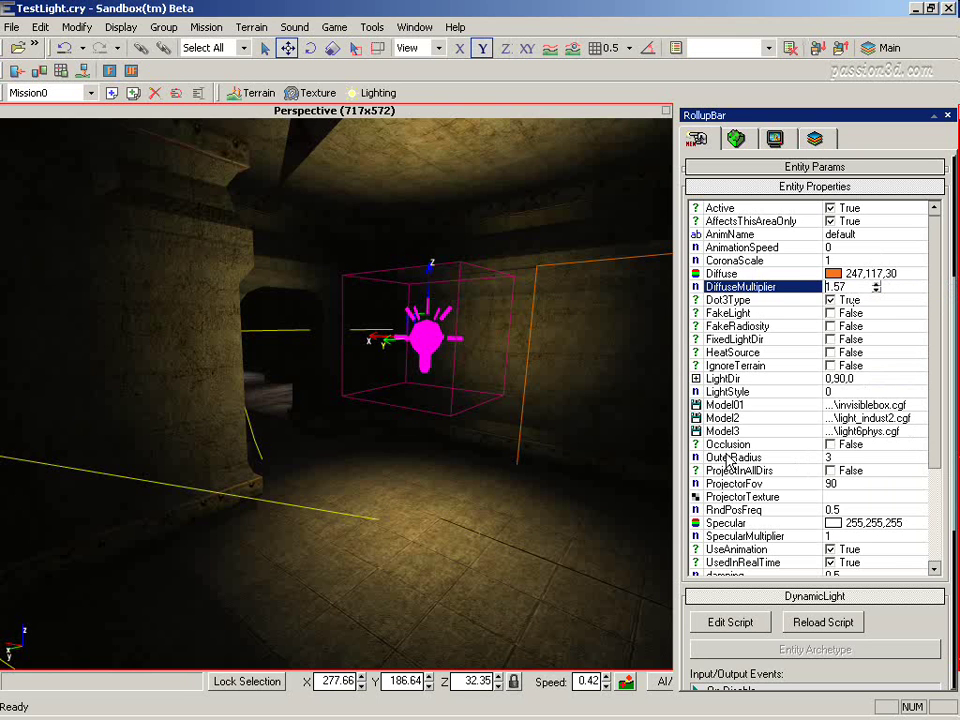
left_click(832, 458)
left_click_drag(876, 458, 876, 398)
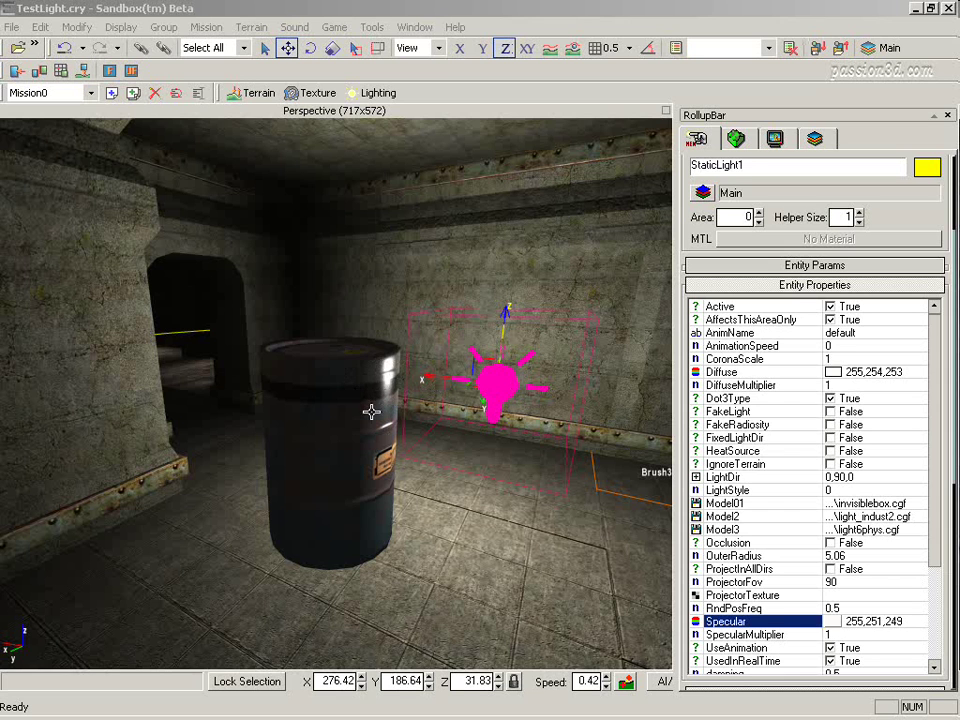
Change the light's Specular colour to orange (221,103,47) and check the highlight on the barrel.
left_click(837, 623)
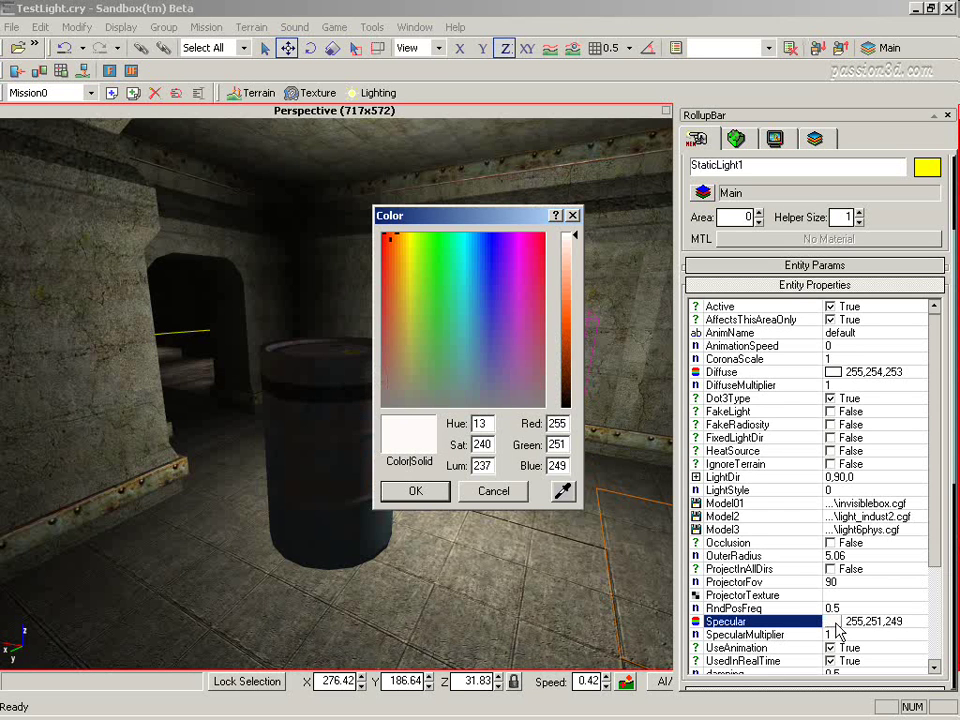
left_click(571, 317)
left_click(430, 500)
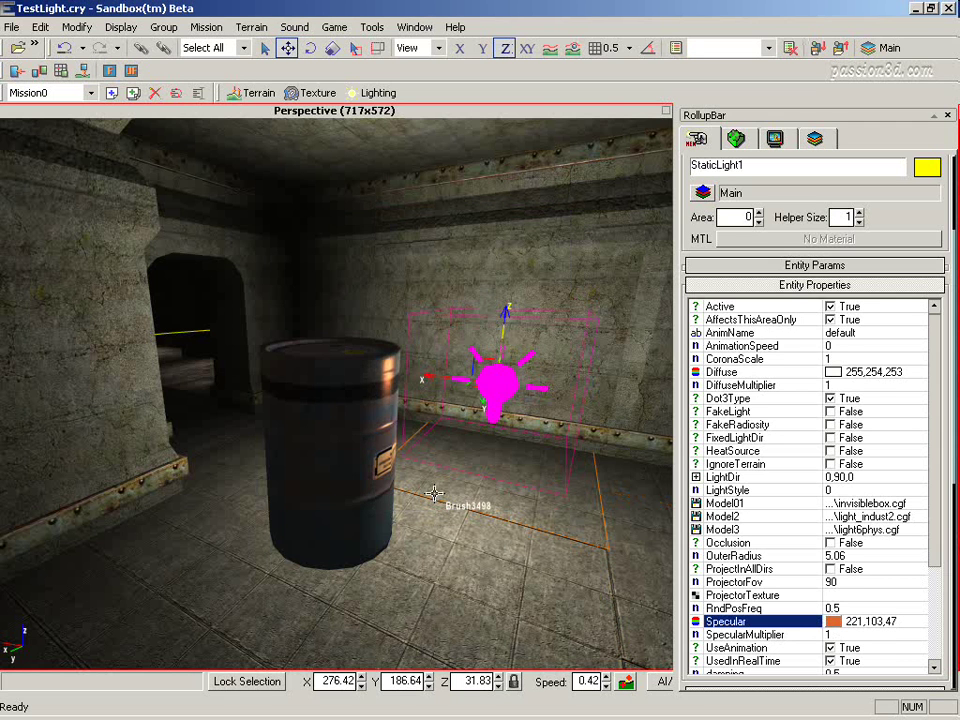
left_click(392, 355)
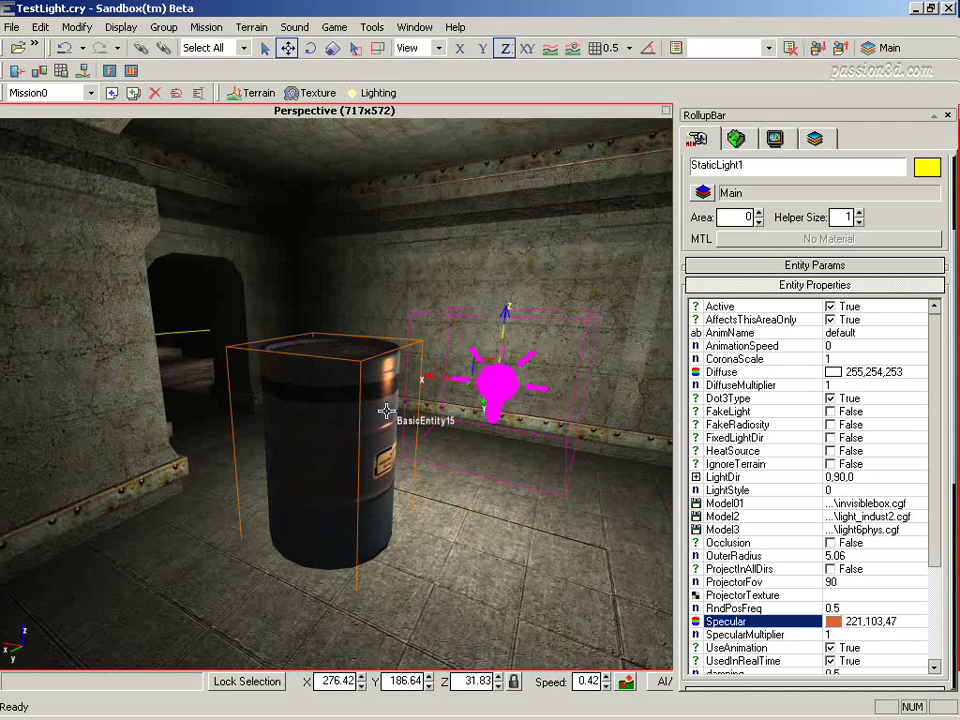
left_click(597, 560)
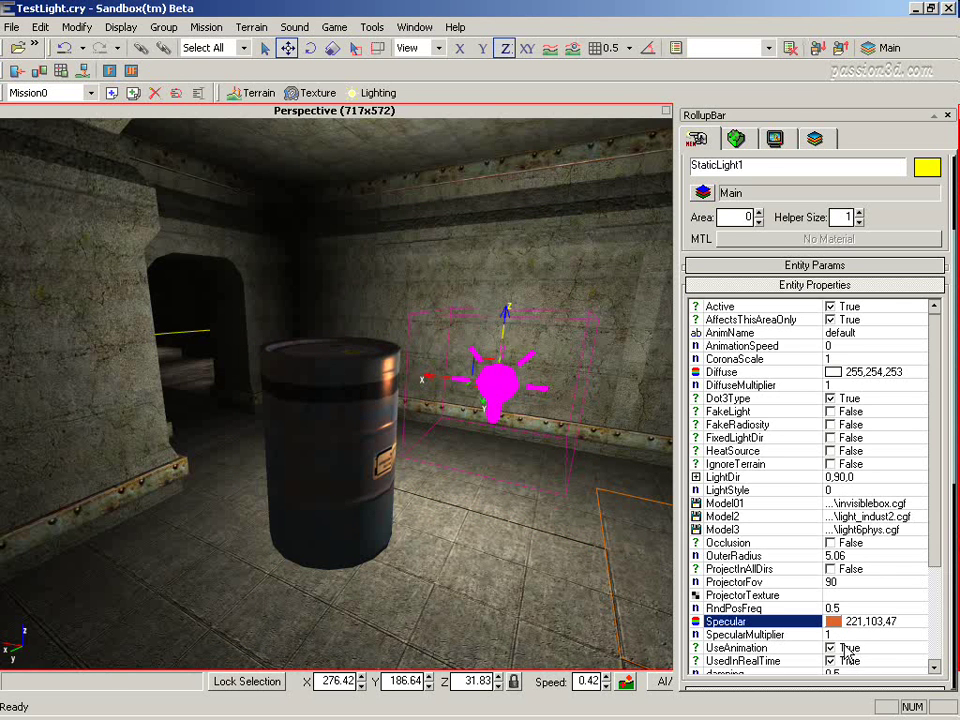
Try different SpecularMultiplier values on the light to compare the highlight on the barrel.
left_click(874, 634)
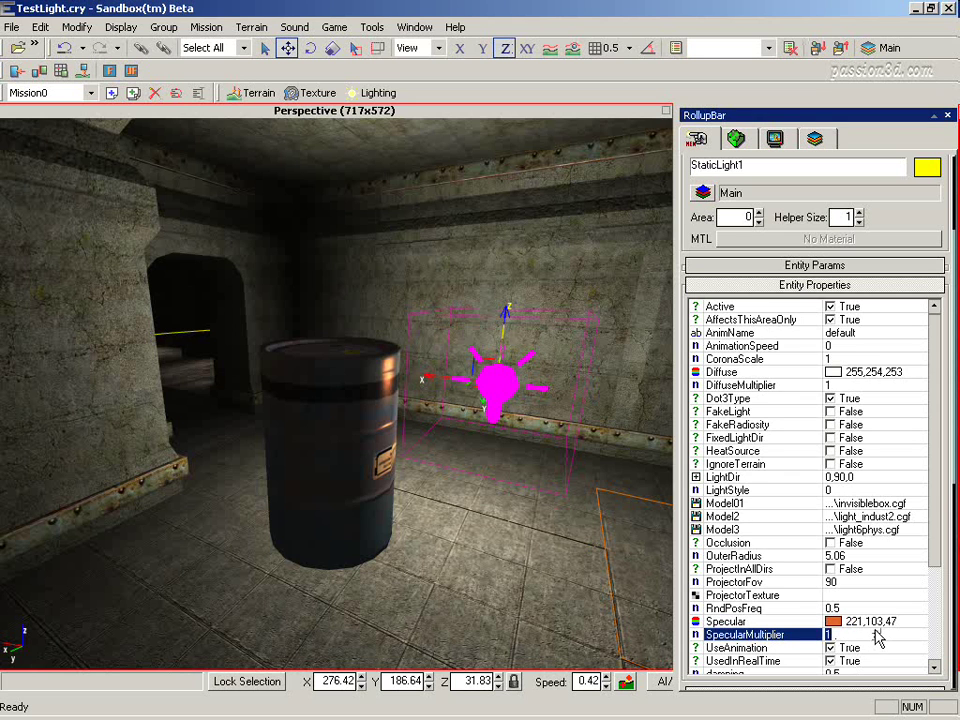
left_click_drag(875, 636, 886, 610)
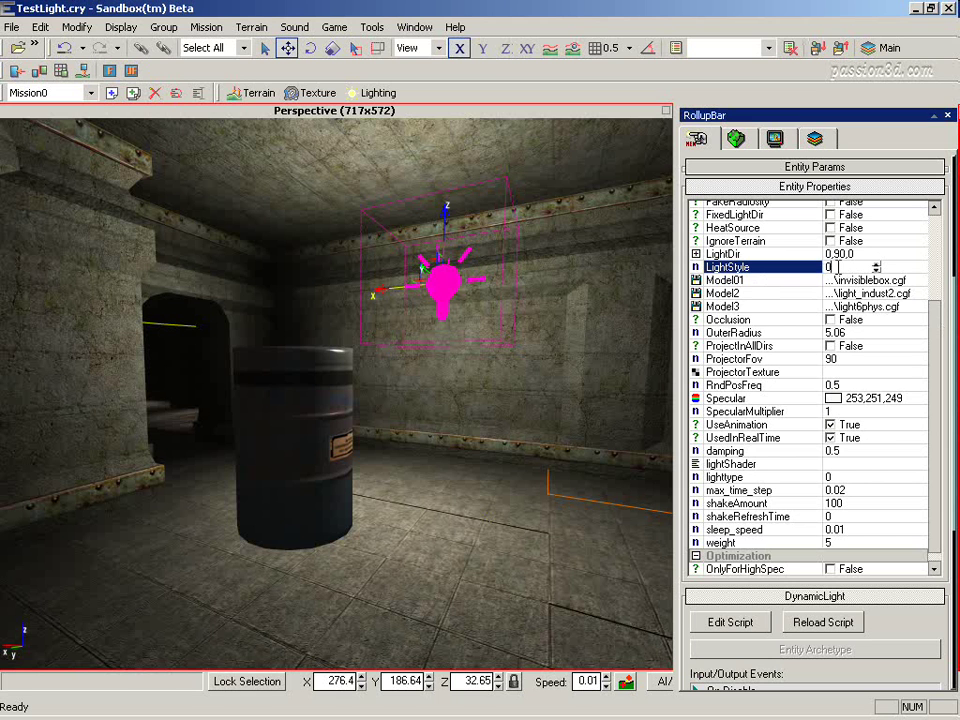
Preview the light's animation styles by setting its LightStyle to 1 and to 2.
type("1")
key("Return")
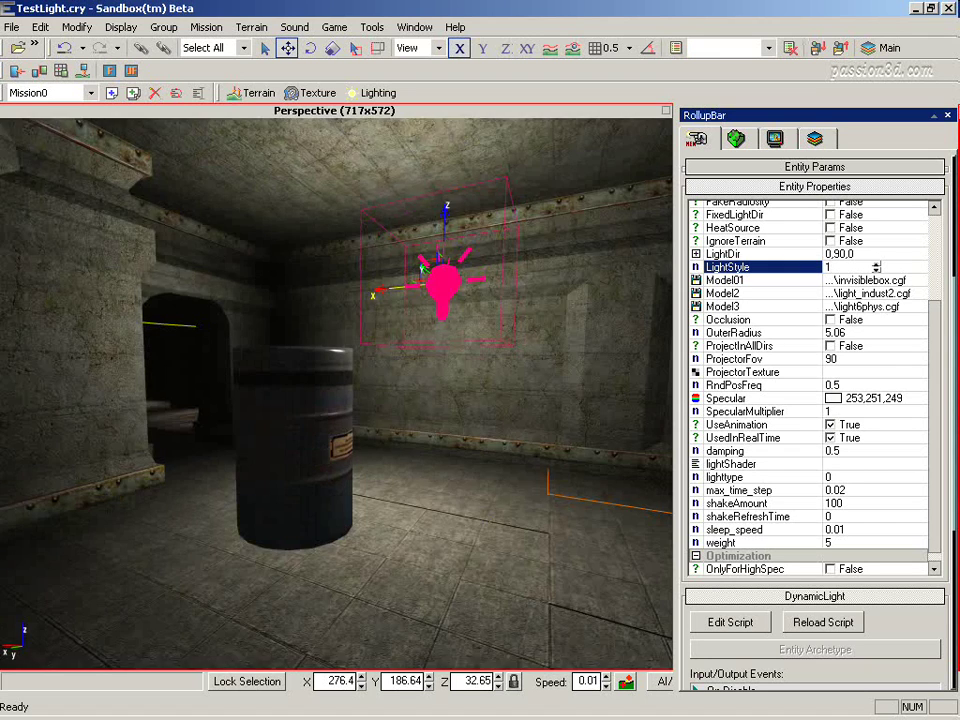
type("2")
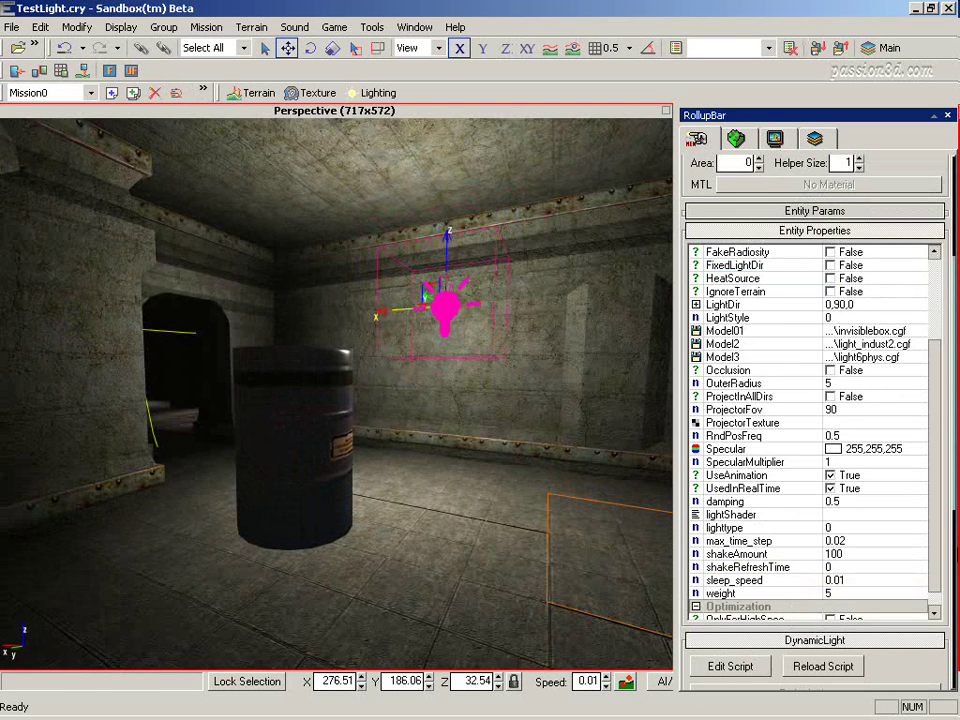
Assign lgp_bottlebrush_flwr.DDS from the leafy_green_paradise folder as the light's ProjectorTexture.
left_click(808, 423)
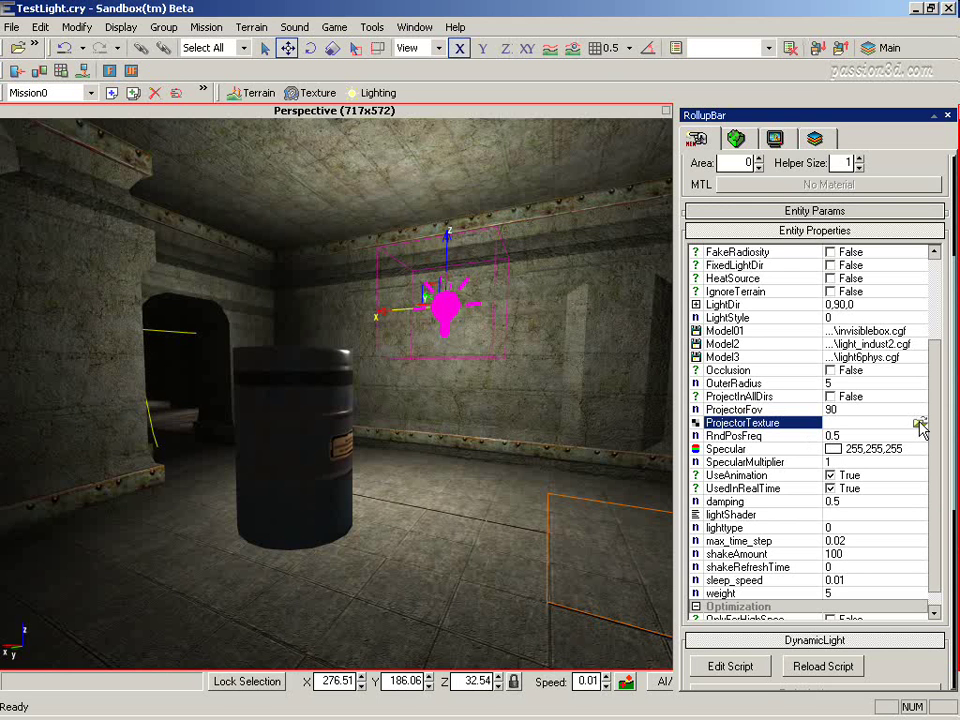
left_click(919, 423)
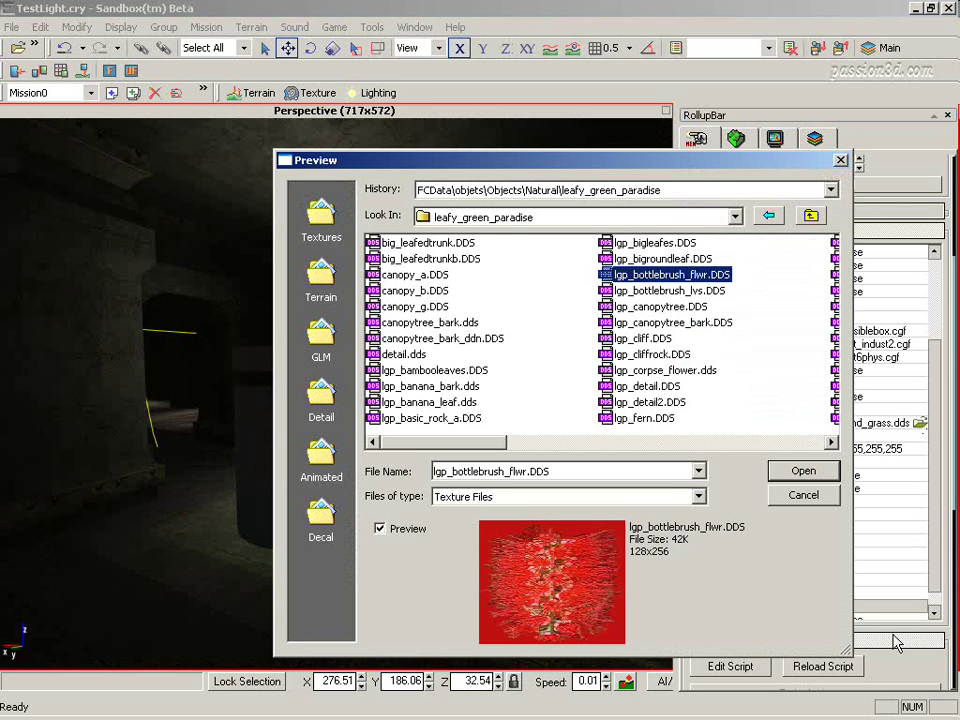
left_click(815, 474)
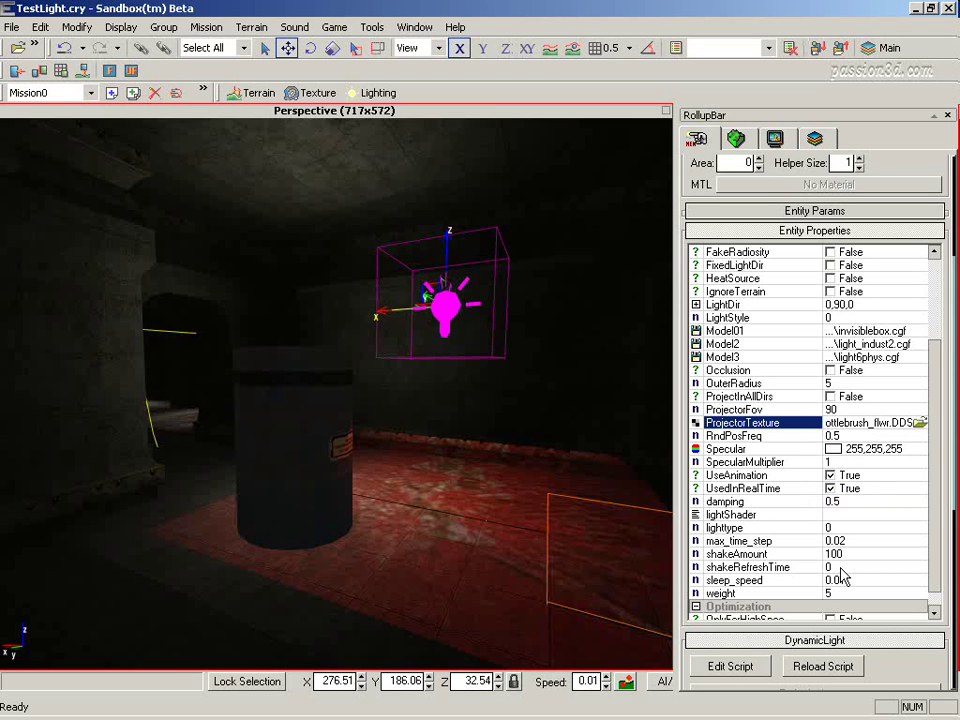
Try other ProjectorFov values, and switch ProjectInAllDirs on and off again to compare the texture projection.
left_click(859, 409)
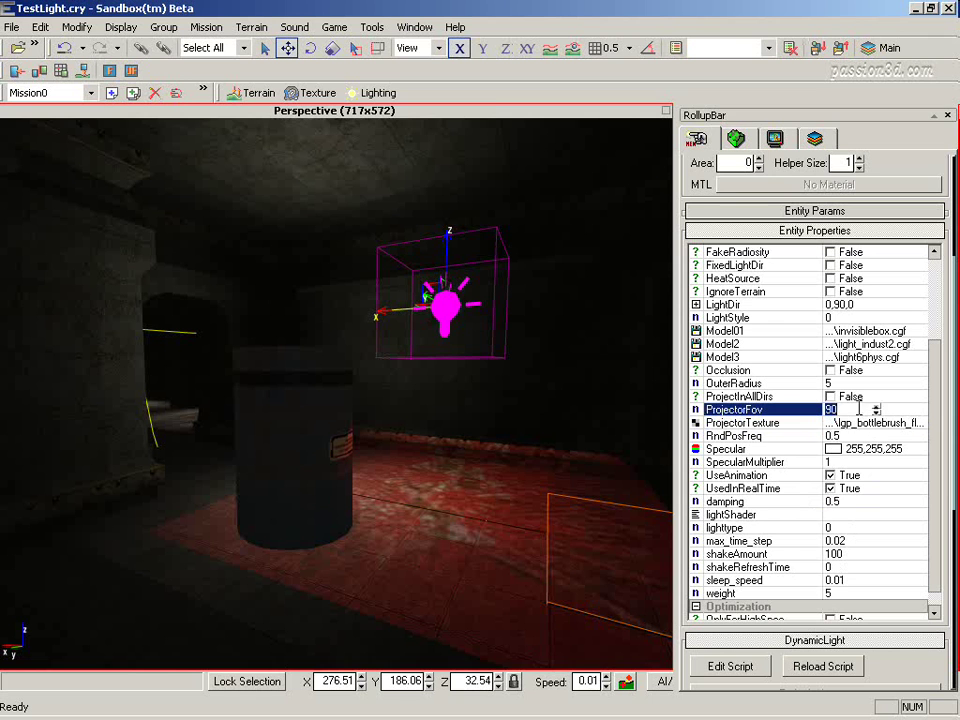
left_click_drag(877, 413, 835, 410)
left_click(832, 398)
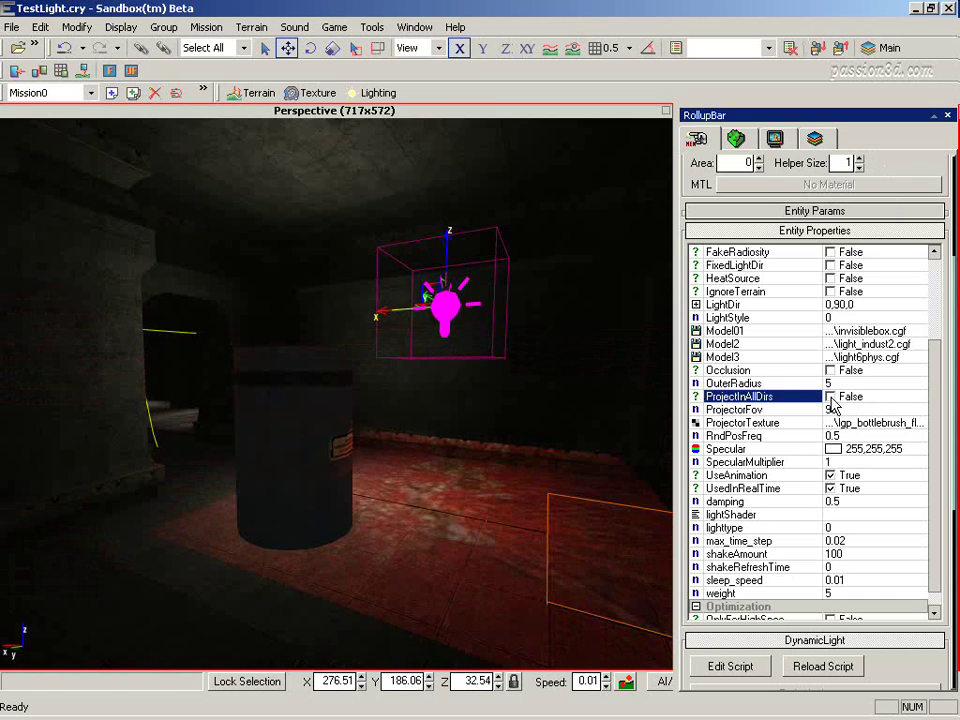
left_click(830, 397)
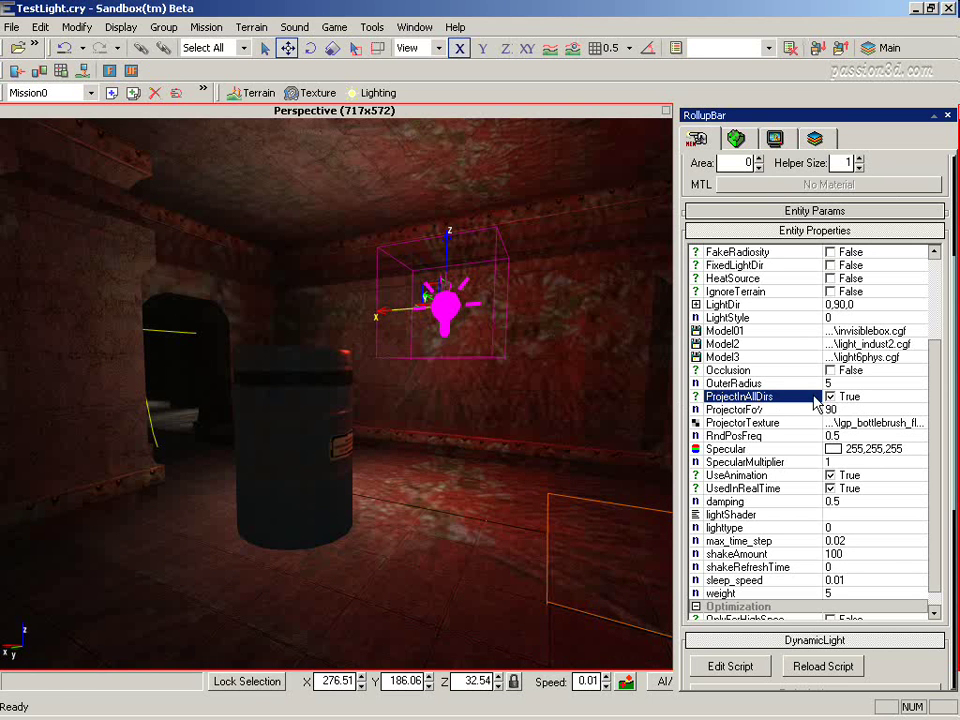
left_click(830, 397)
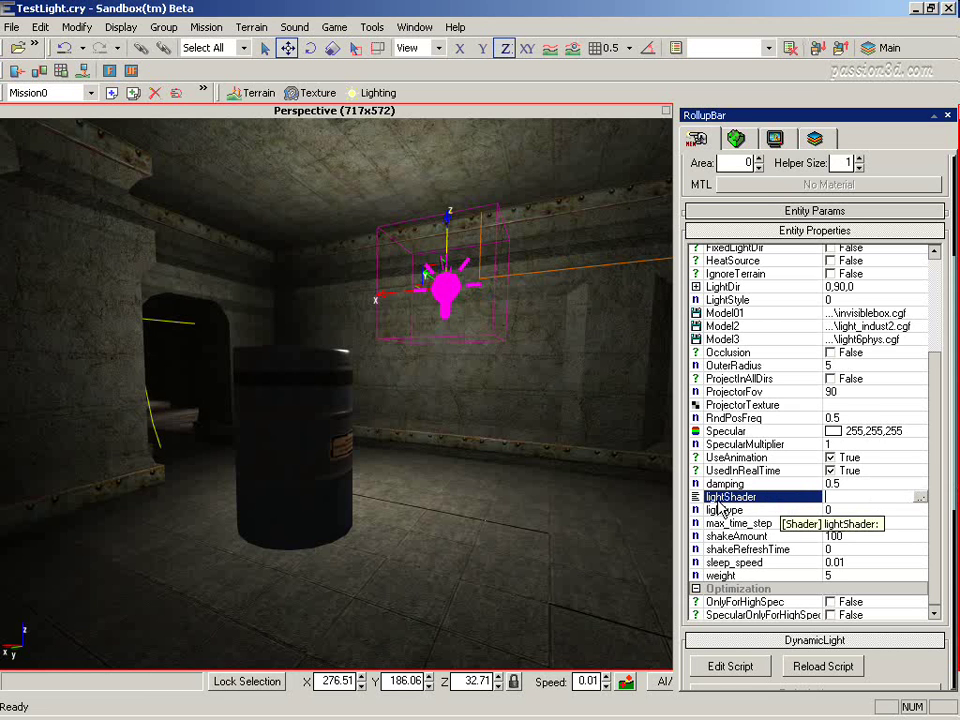
Try several lightShader presets on the light, including LightBeamgray, and settle on LightBeamwhite01.
left_click(920, 497)
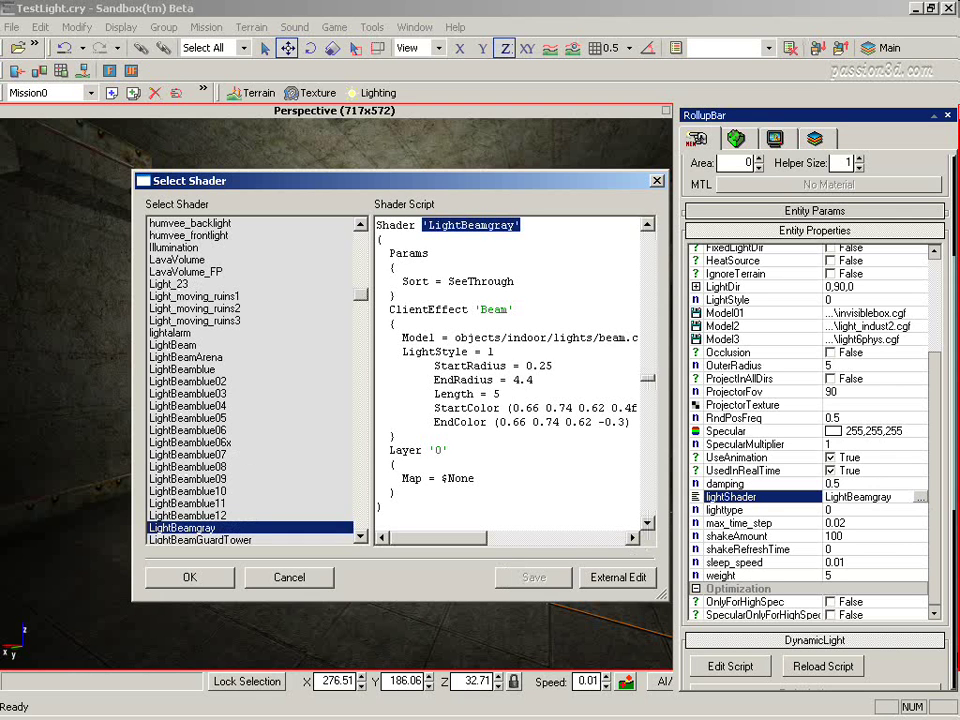
left_click(205, 579)
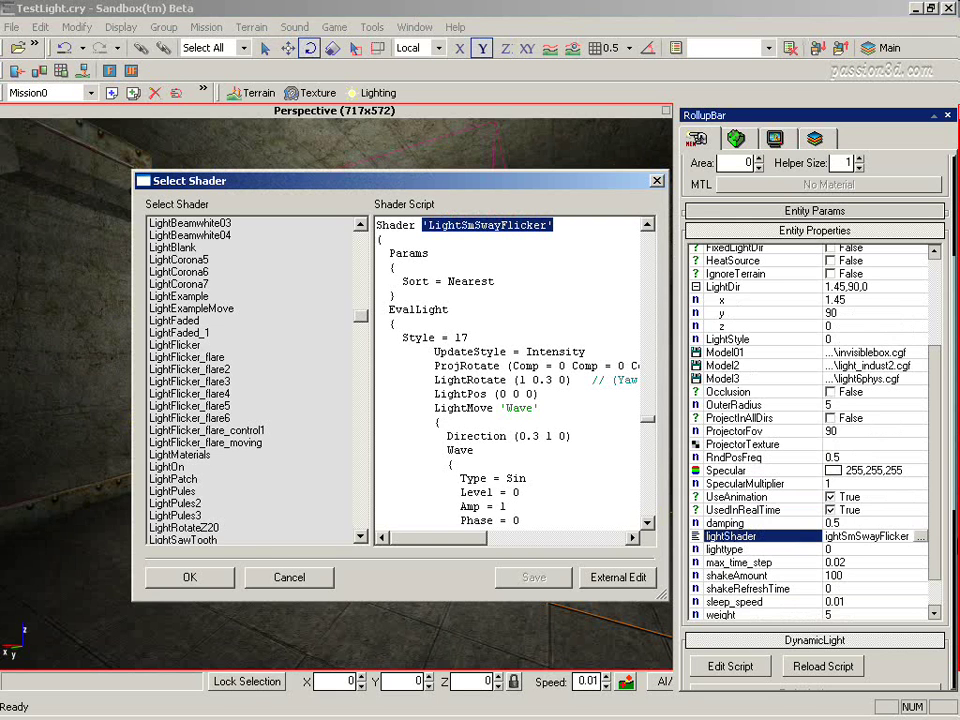
left_click(170, 578)
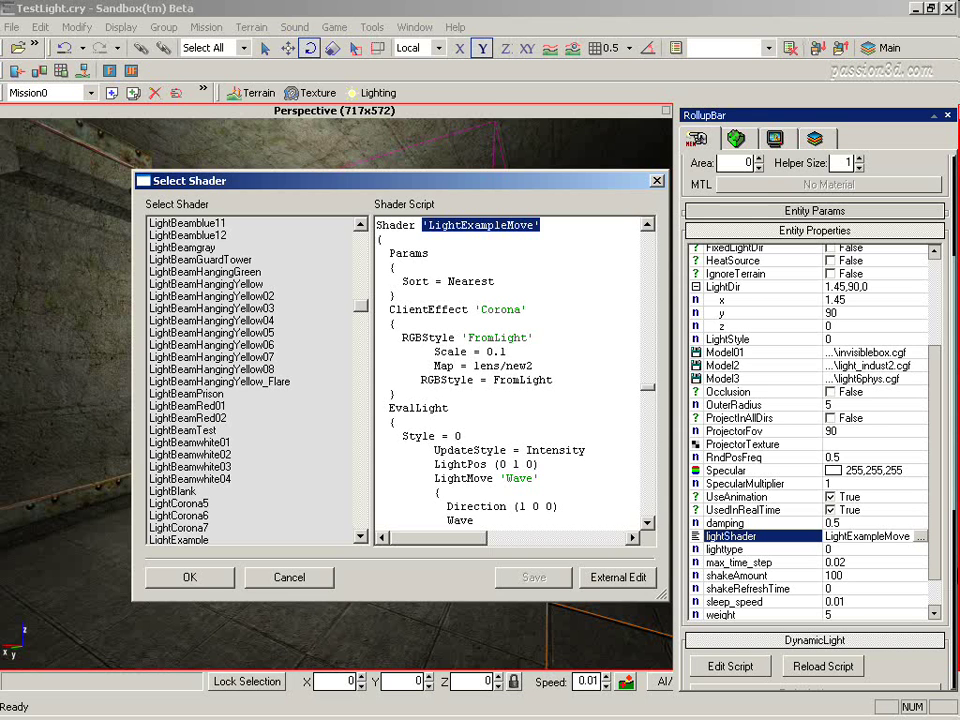
left_click(192, 577)
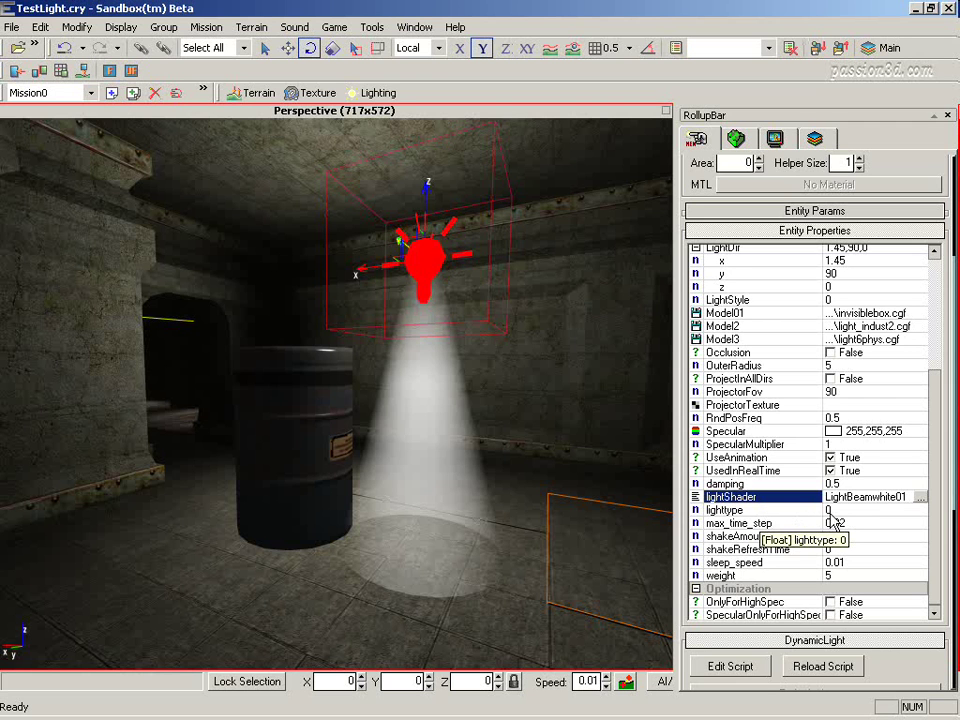
Set the light's lighttype to 2 and reload its entity script.
left_click(840, 511)
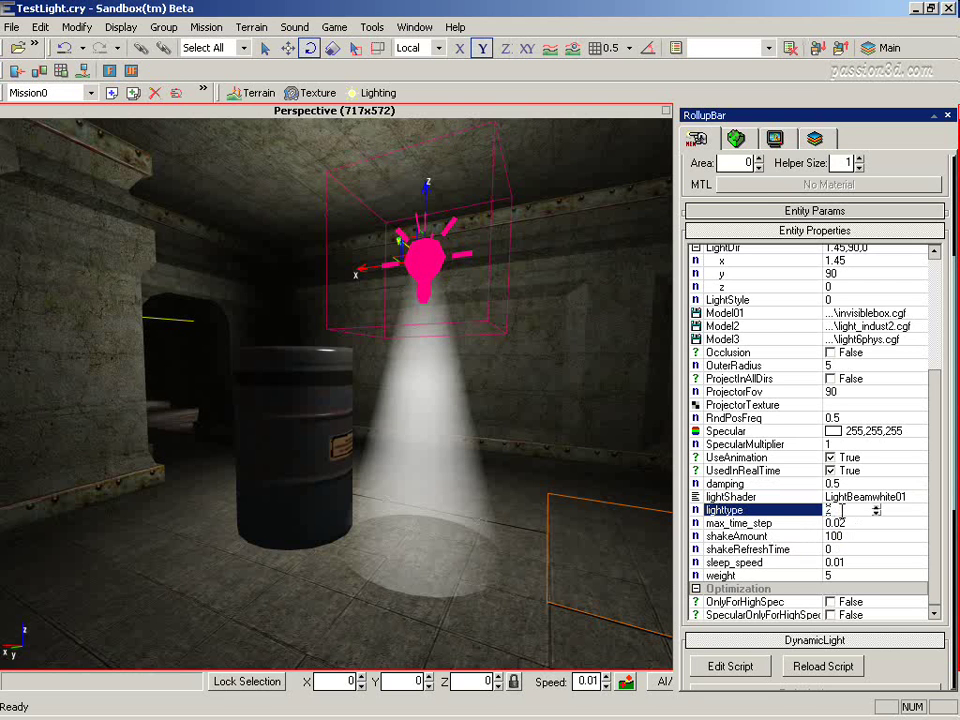
type("2")
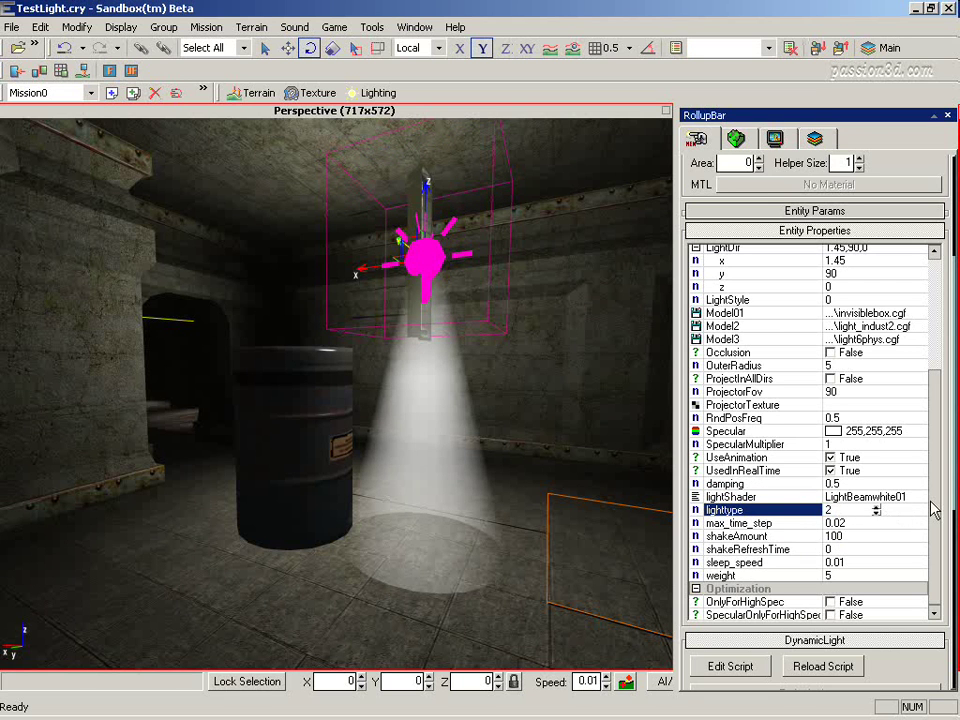
left_click(826, 668)
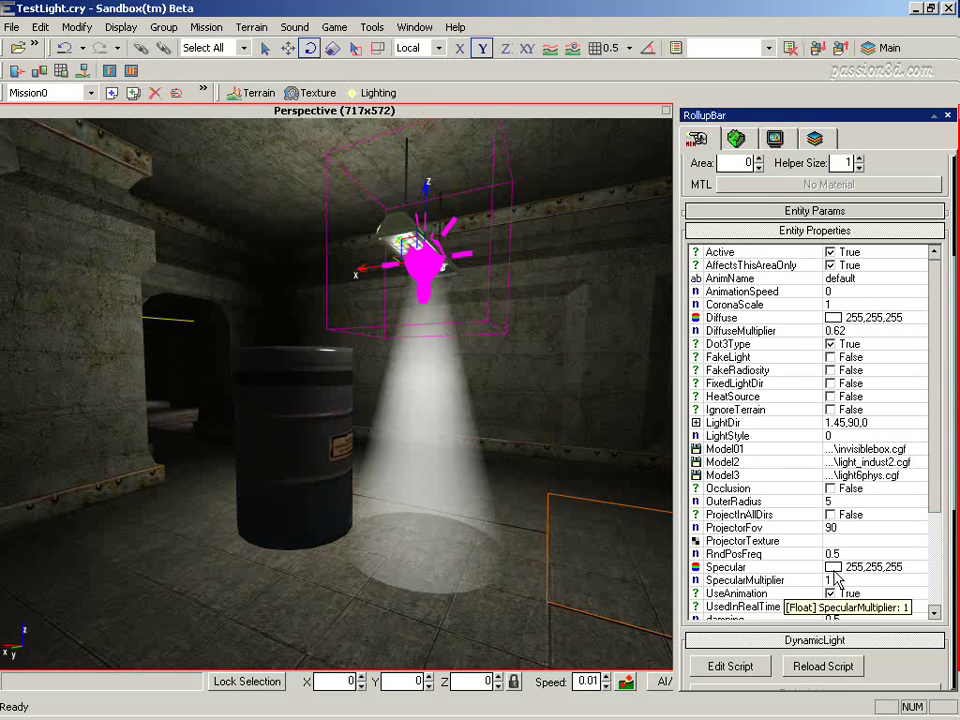
Set the light's lighttype to 3 and reload the script to use the third lamp model.
scroll(940, 557, "down", 3)
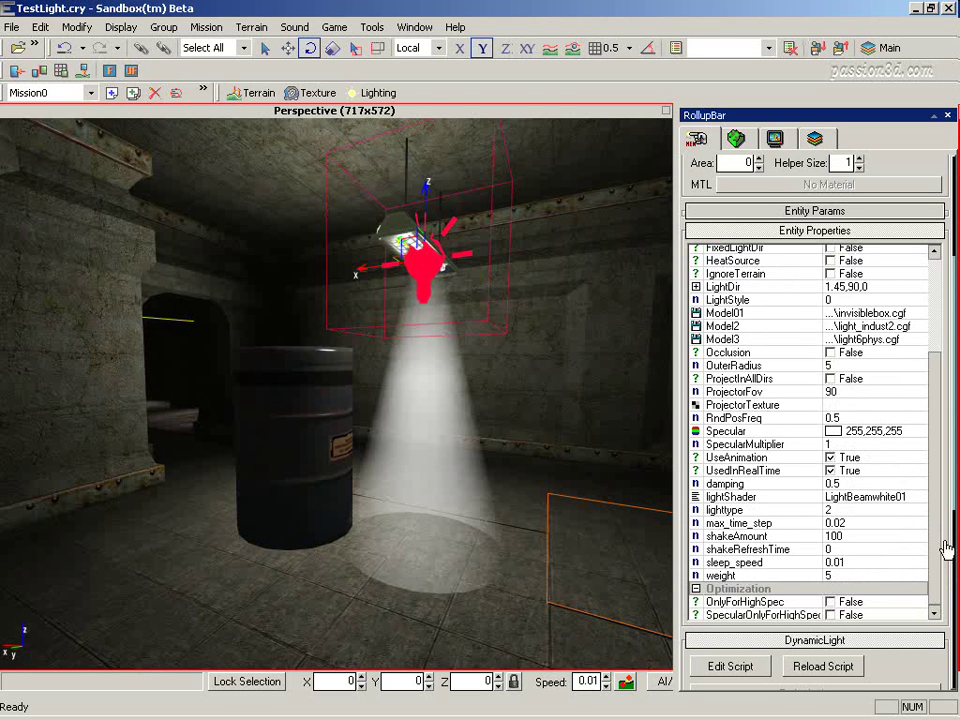
left_click(806, 510)
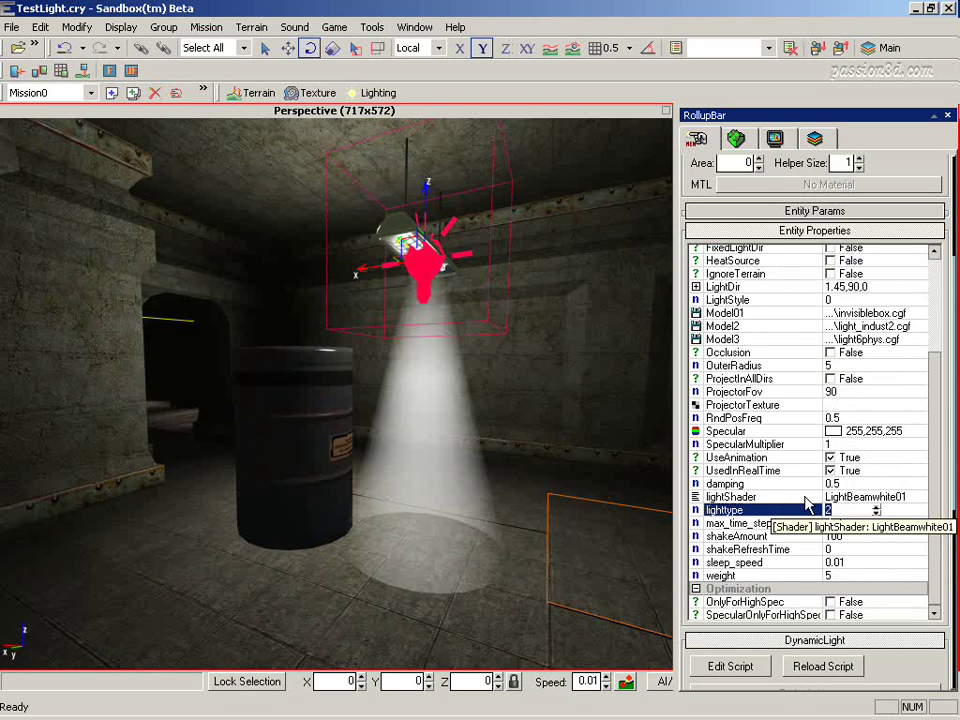
type("3")
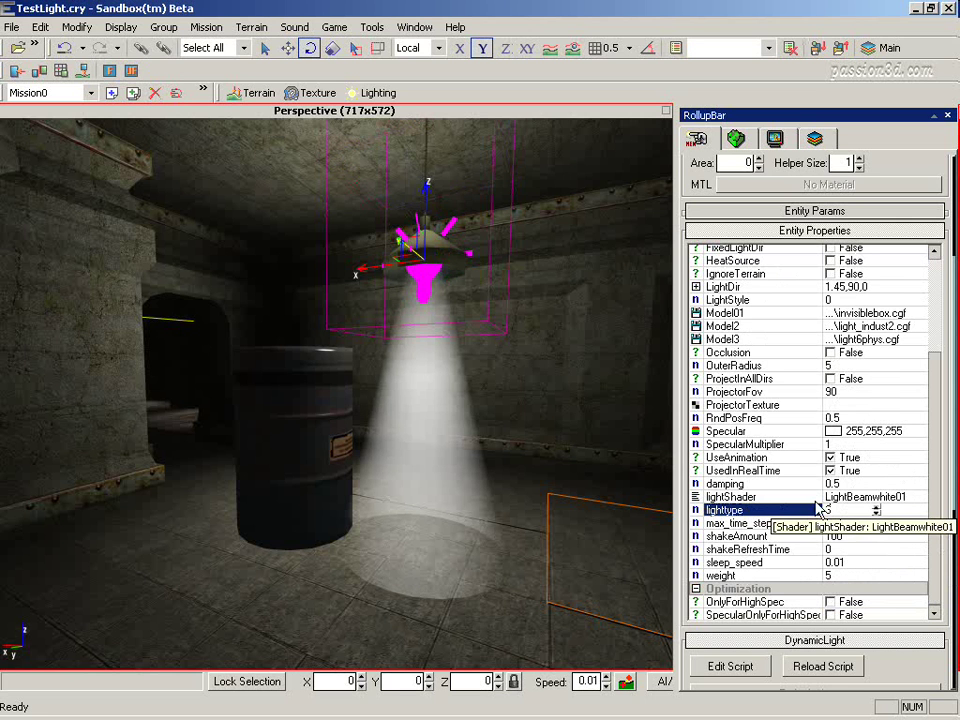
left_click(838, 668)
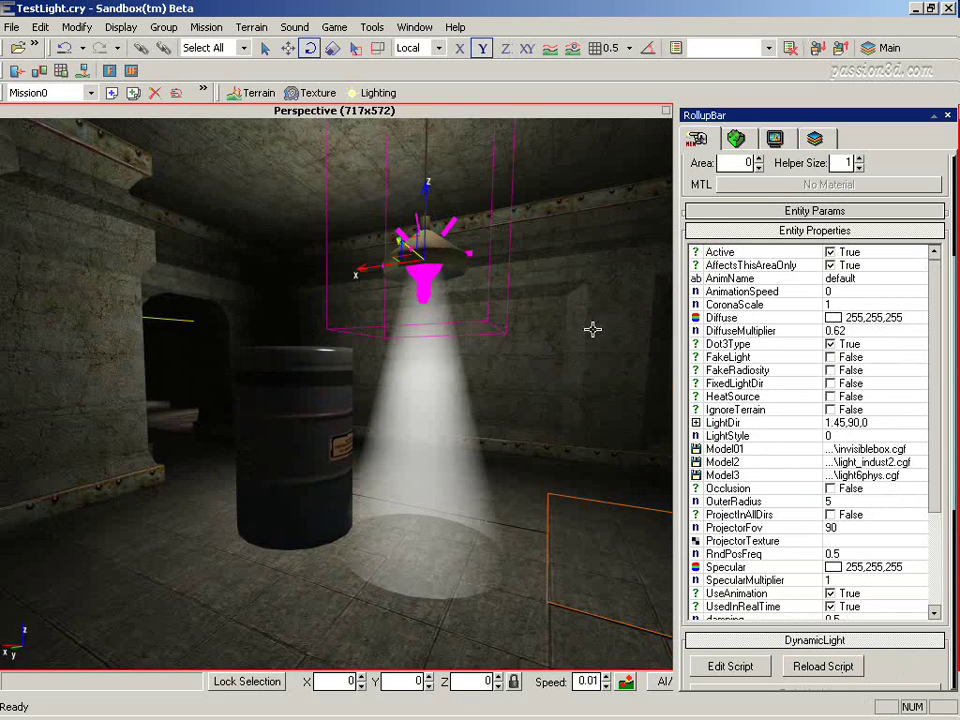
Move the hanging light downward along its Z axis to check how the lamp reacts.
left_click(286, 50)
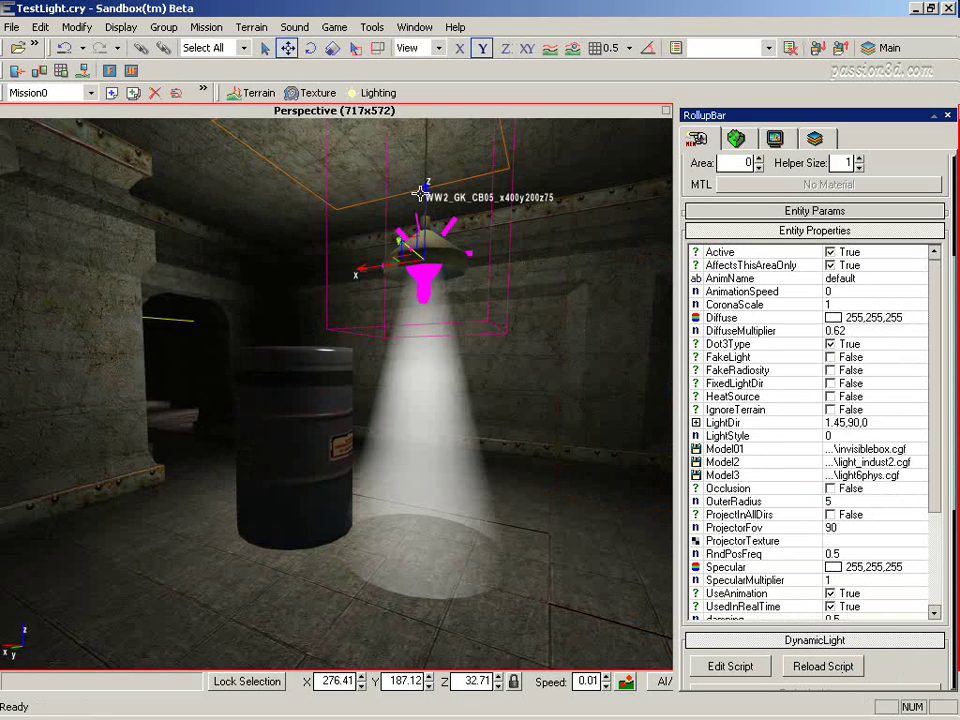
left_click_drag(425, 192, 424, 226)
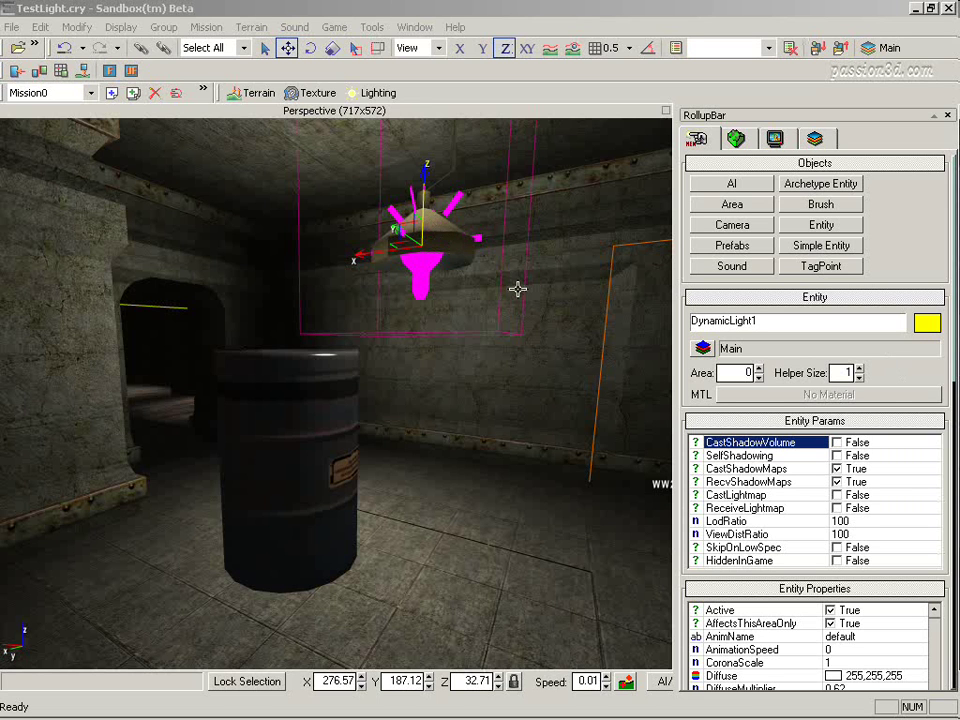
Enable CastShadowVolume on the hanging light and the barrel, and move the light to check the barrel's shadow.
left_click(838, 443)
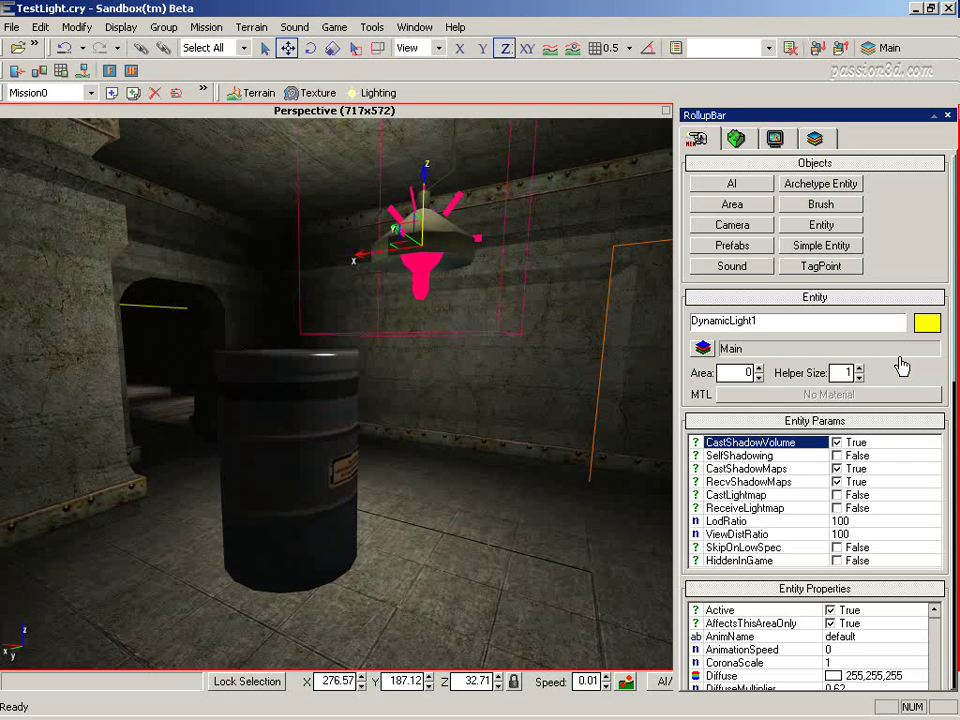
left_click(295, 405)
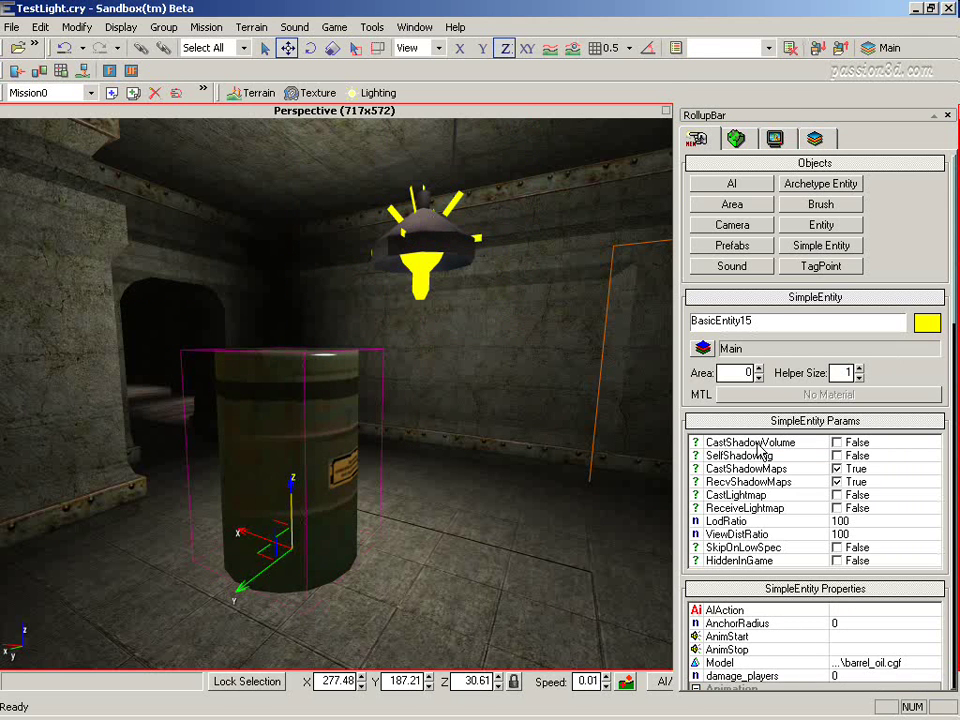
left_click(838, 443)
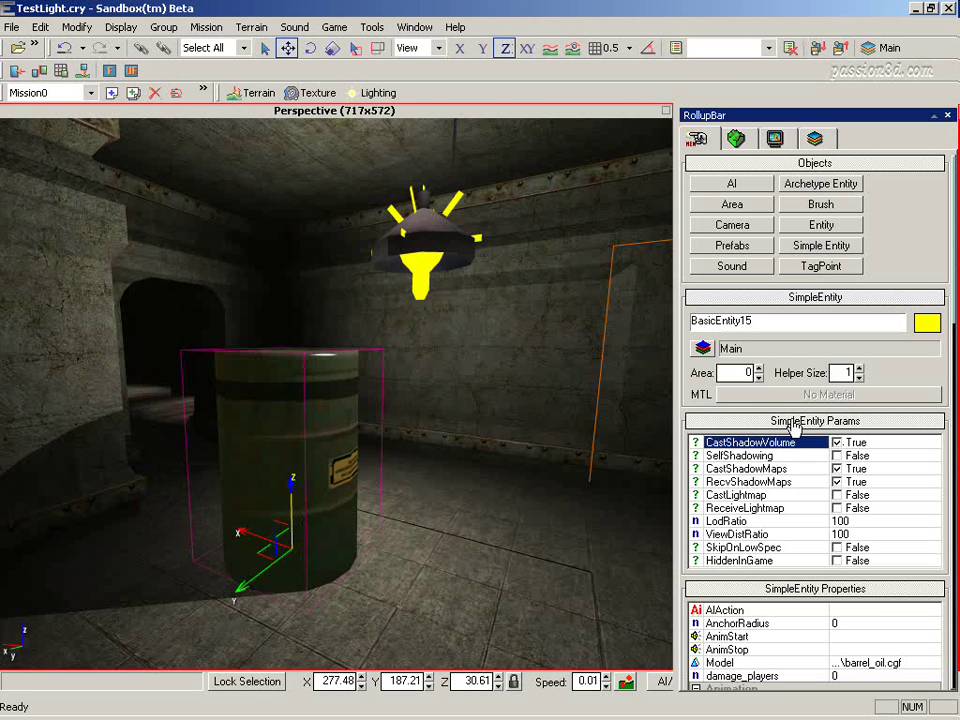
left_click(480, 240)
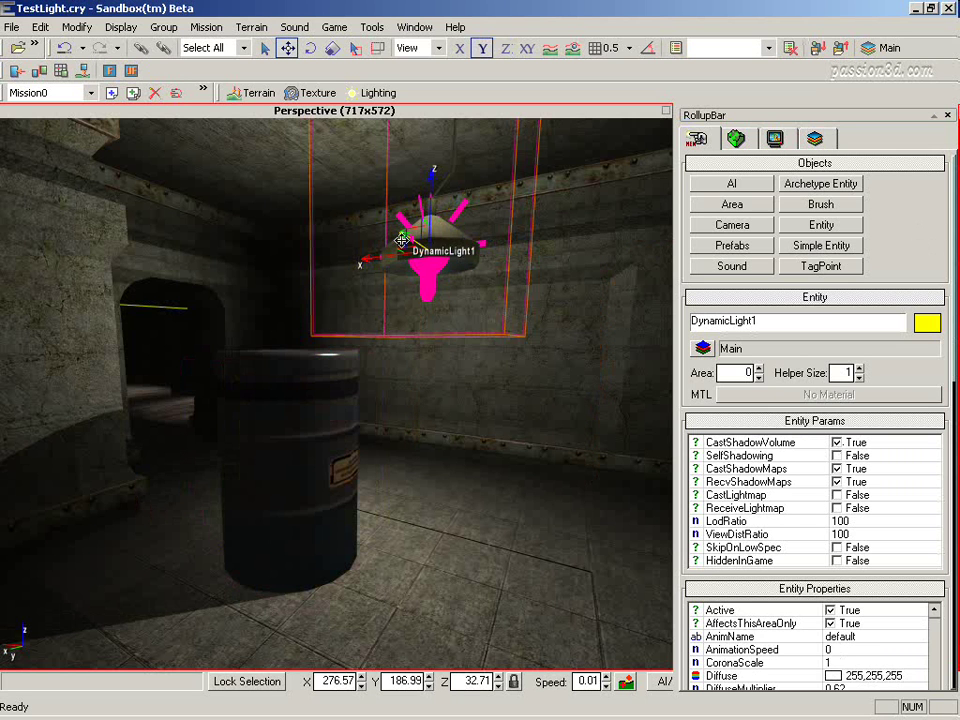
left_click_drag(401, 241, 442, 261)
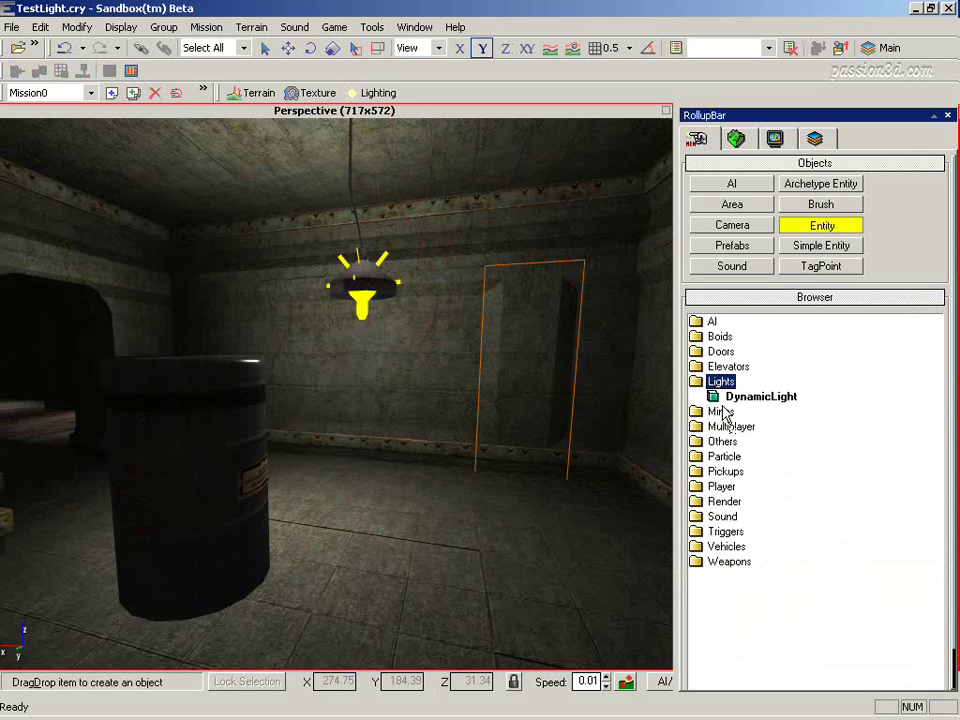
Place a new DynamicLight entity near the far corner of the room and name it StaticLight1.
left_click_drag(722, 400, 589, 466)
left_click(594, 461)
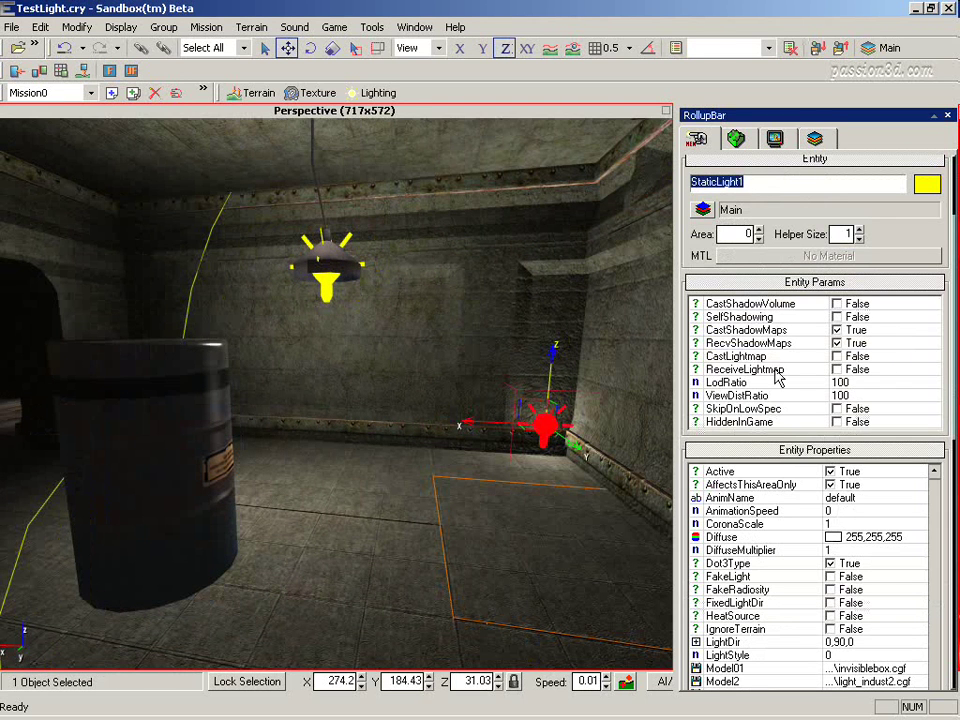
Enable CastLightmap and FakeLight on StaticLight1 and turn off its UseAnimation property.
left_click(836, 357)
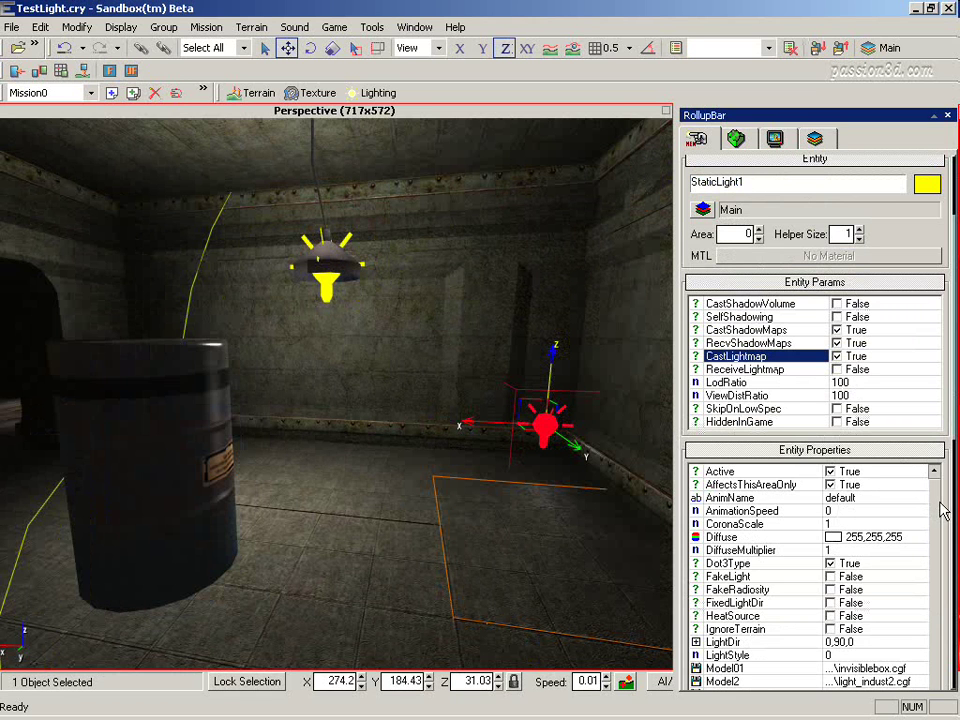
left_click(834, 578)
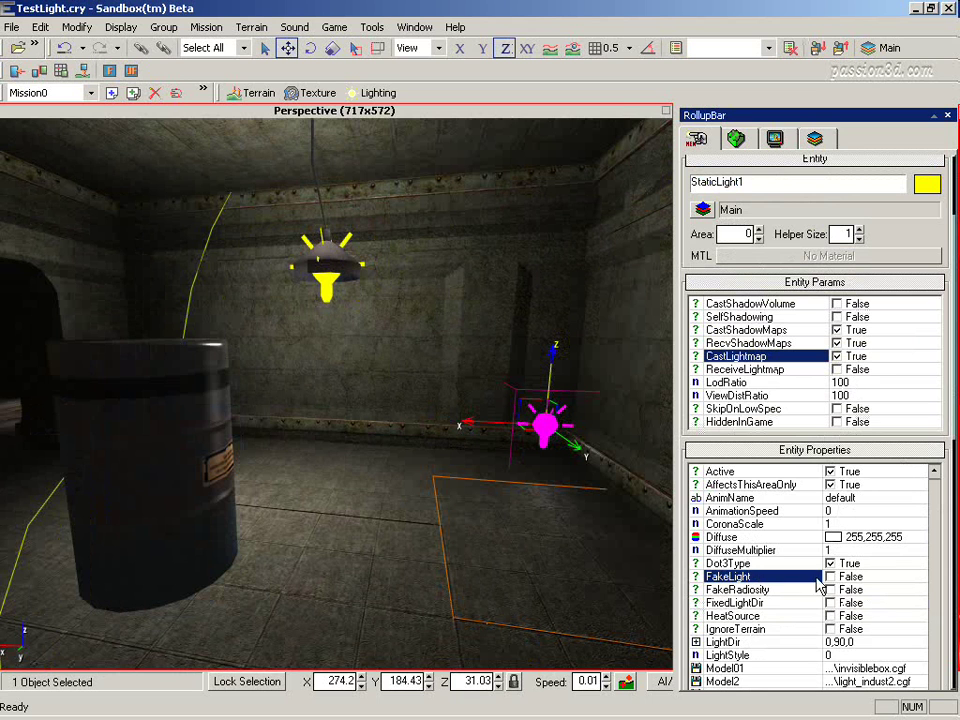
left_click(831, 577)
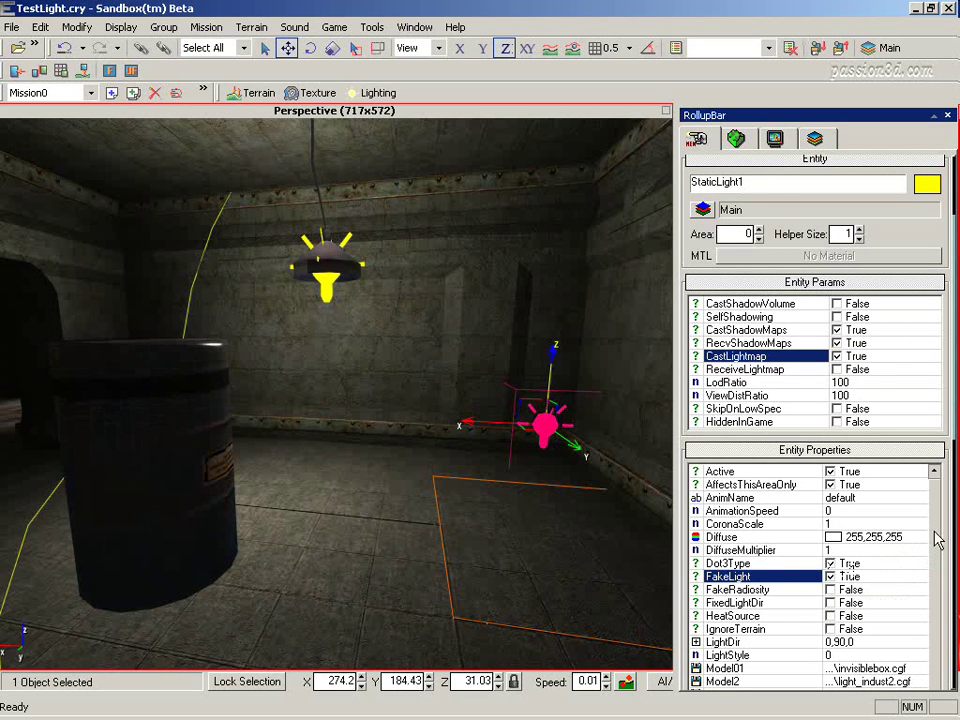
scroll(814, 654, "down", 3)
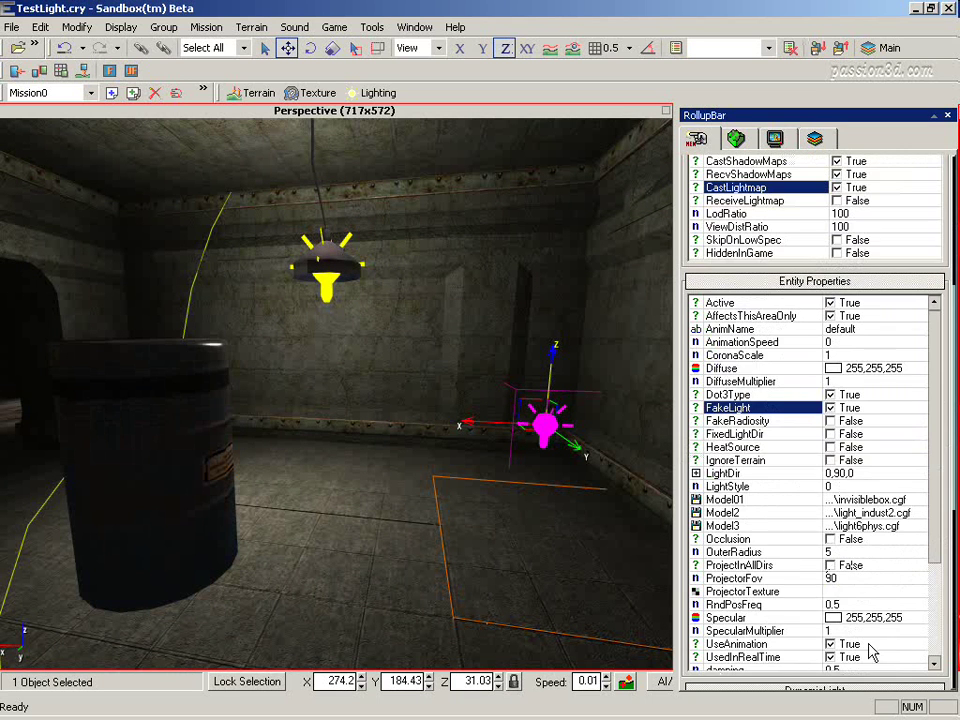
left_click(798, 644)
left_click(831, 644)
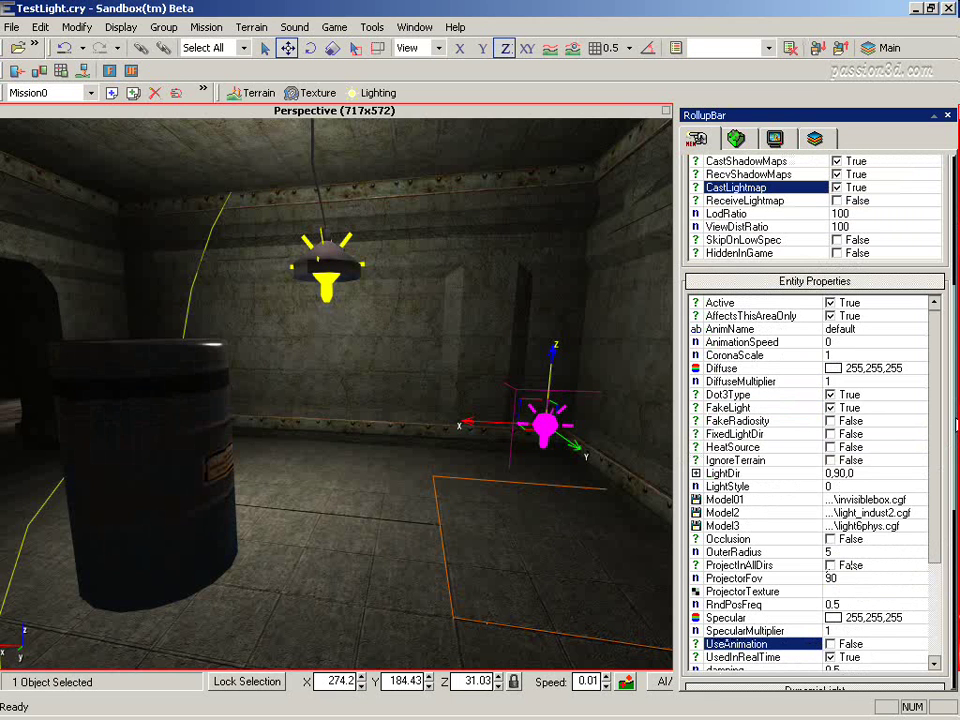
Set StaticLight1's Diffuse colour to blue, RGB 22,130,248.
scroll(955, 422, "down", 2)
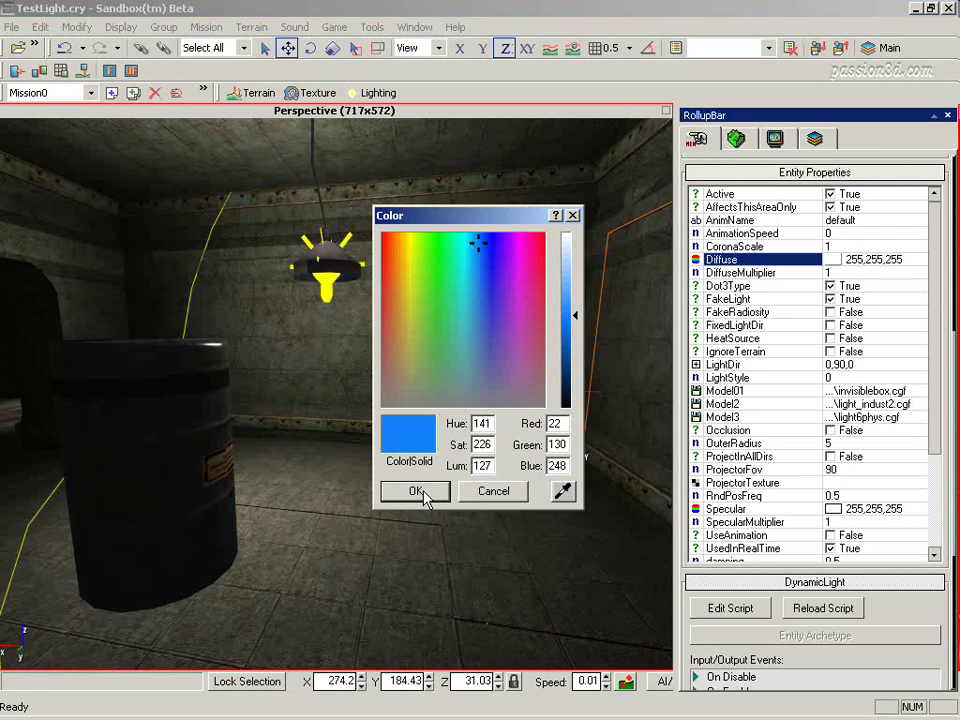
left_click(415, 491)
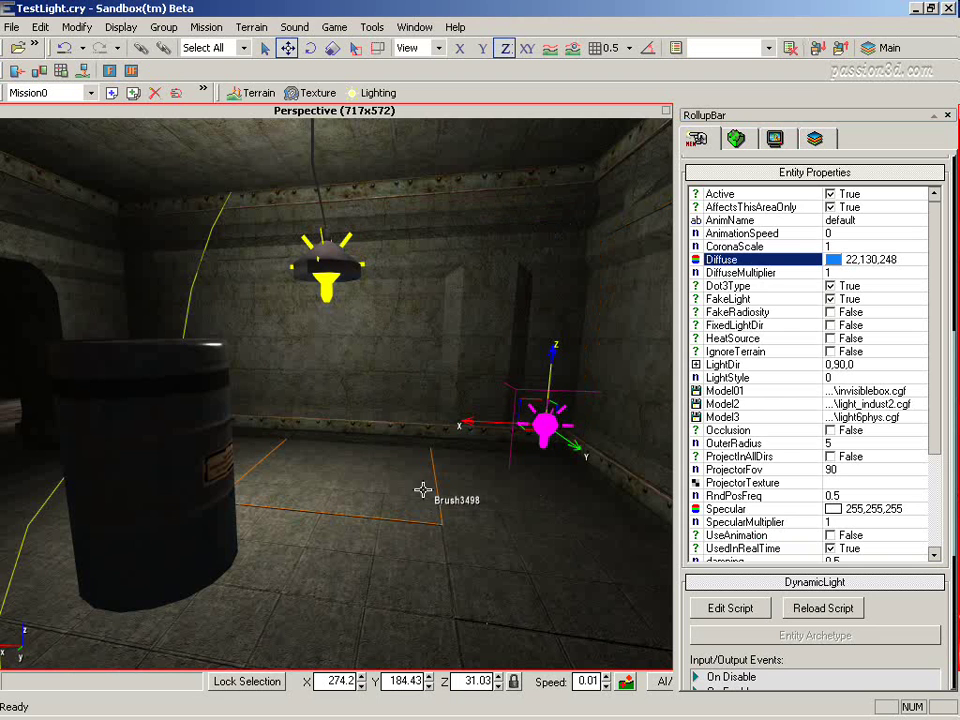
Add the wall, pillar and floor pieces around StaticLight1 to the selection and generate lightmaps on that selection.
left_click(625, 294, "ctrl")
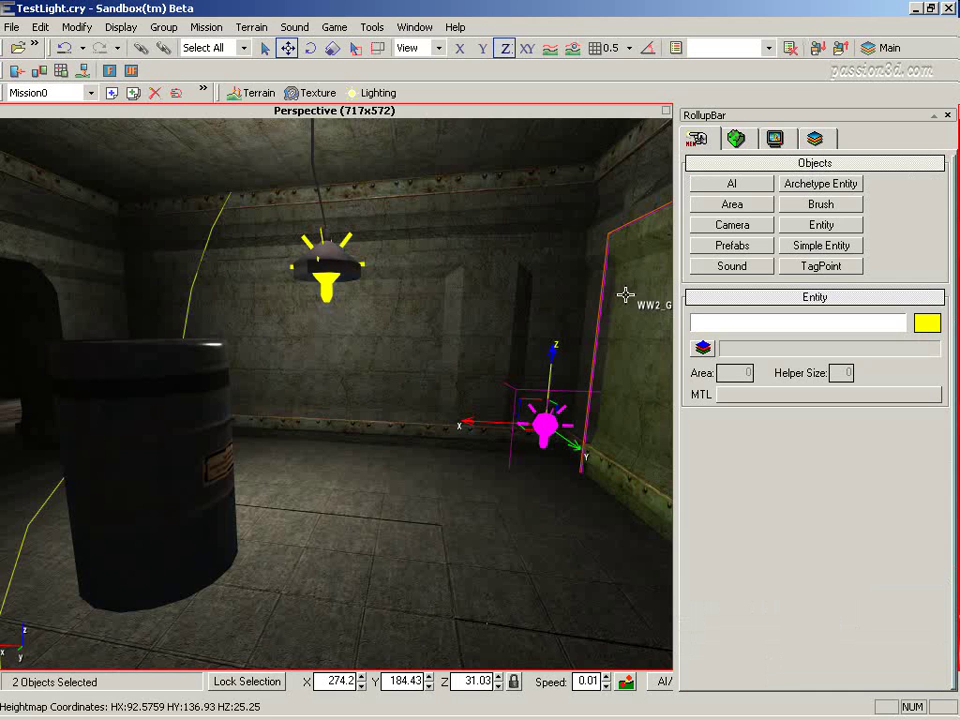
left_click(598, 295, "ctrl")
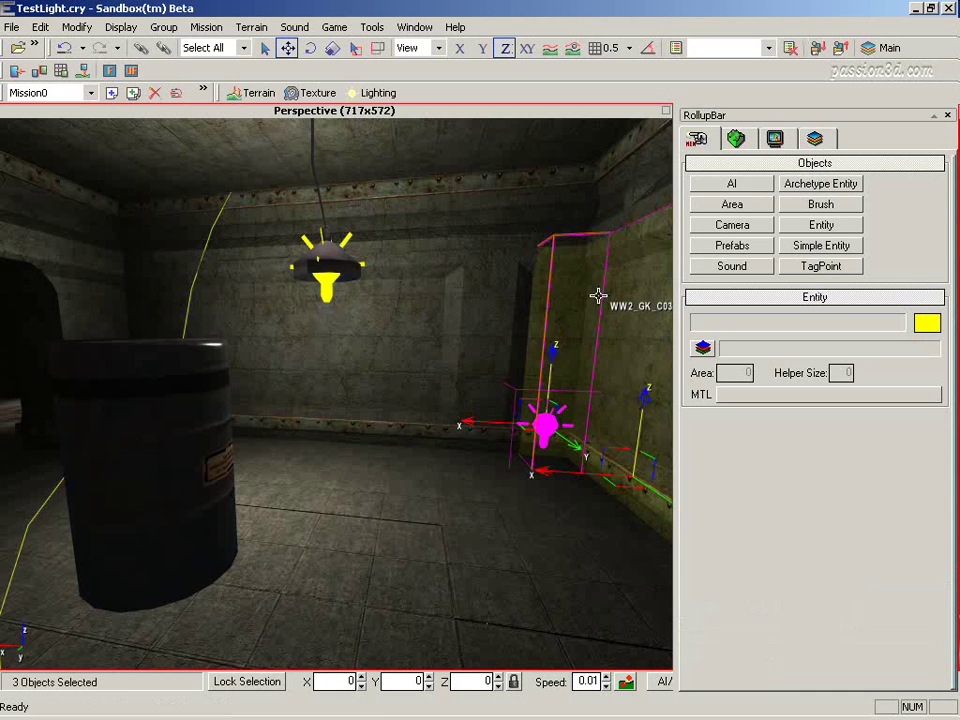
left_click(495, 302, "ctrl")
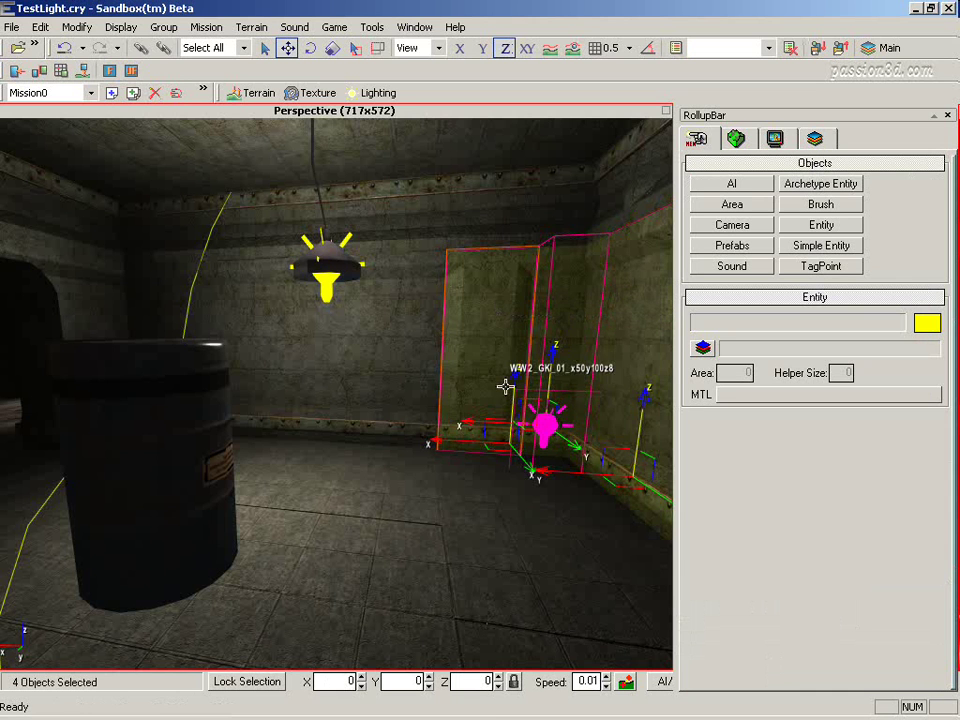
left_click(550, 484, "ctrl")
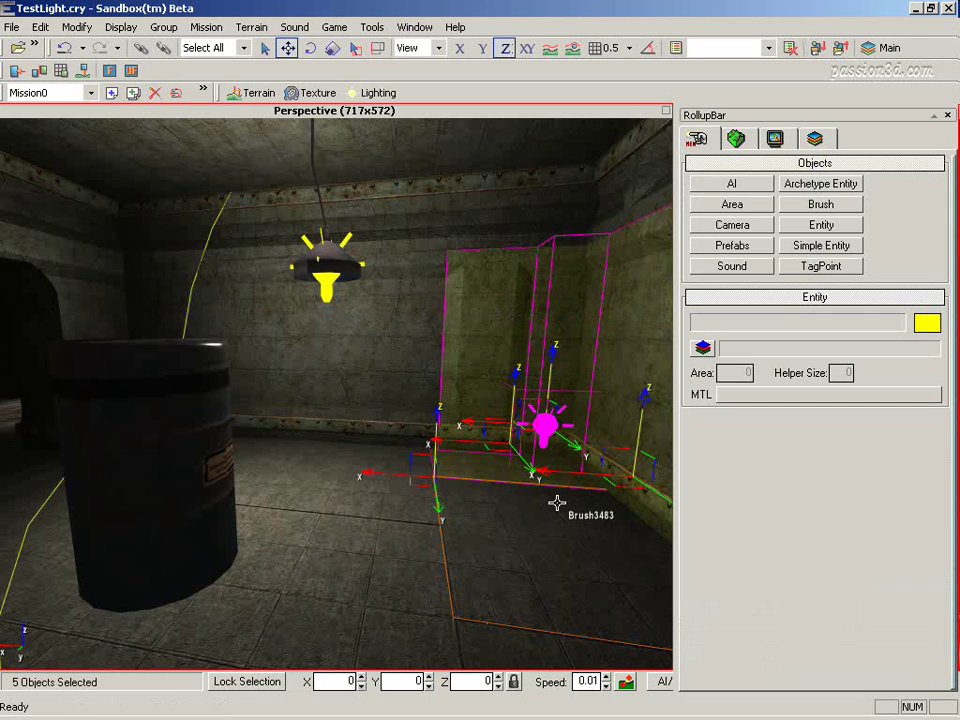
left_click(558, 503, "ctrl")
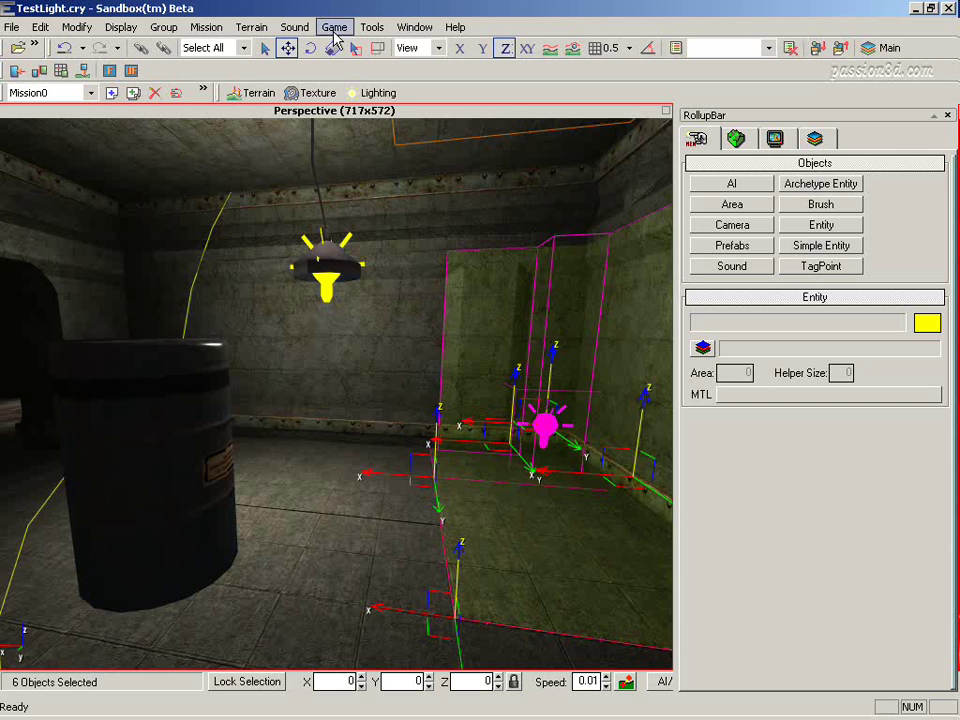
left_click(334, 28)
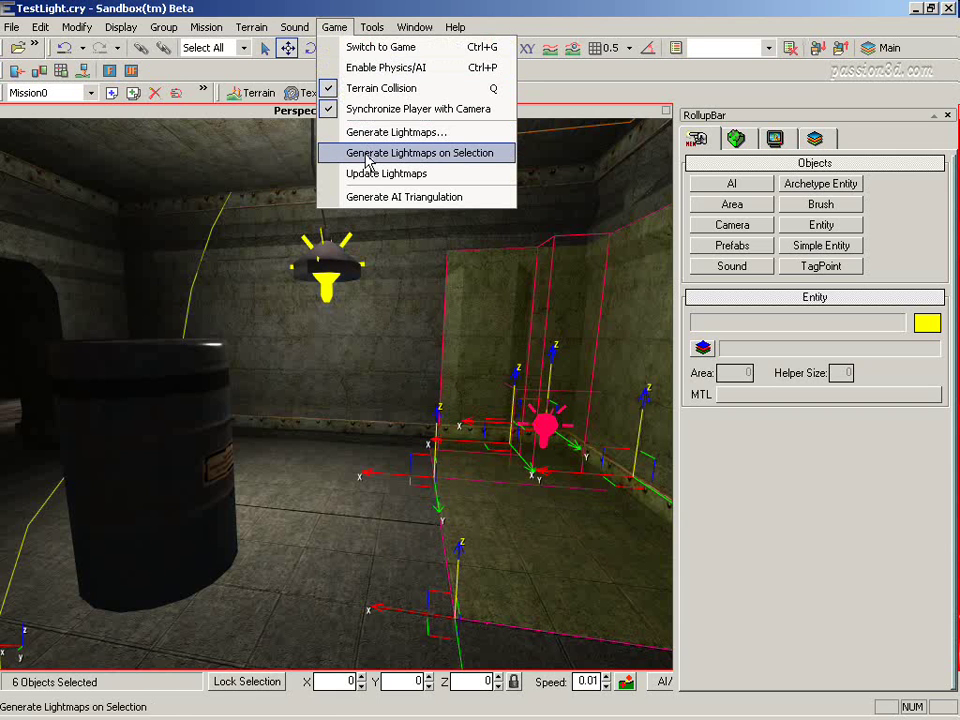
left_click(482, 154)
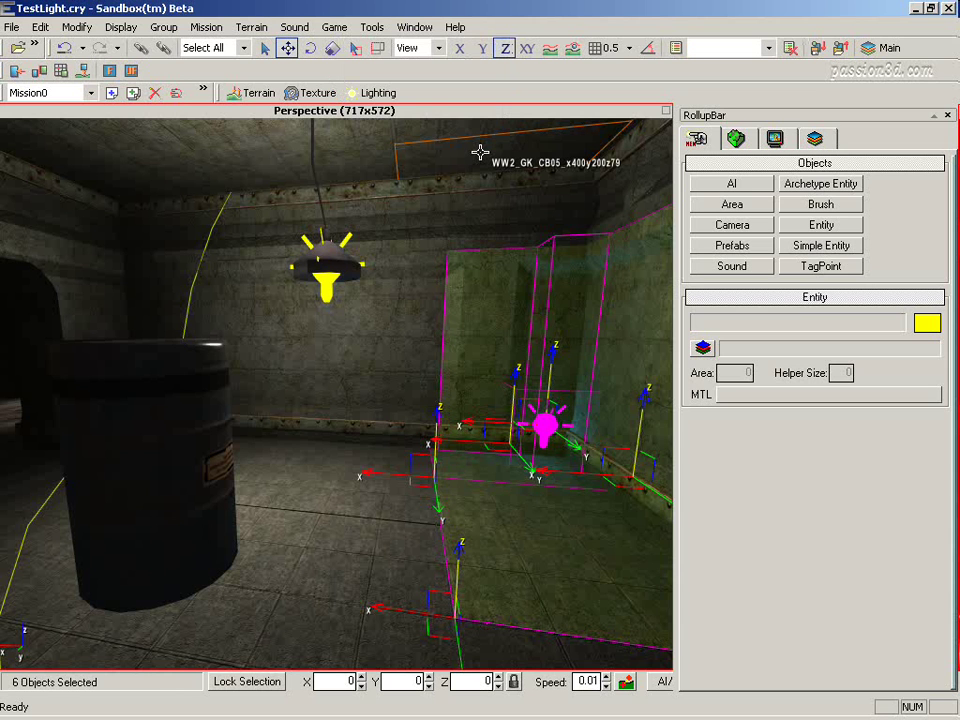
Examine the Lightmap Compiler's quality settings and the texture resolutions it offers.
left_click(405, 284)
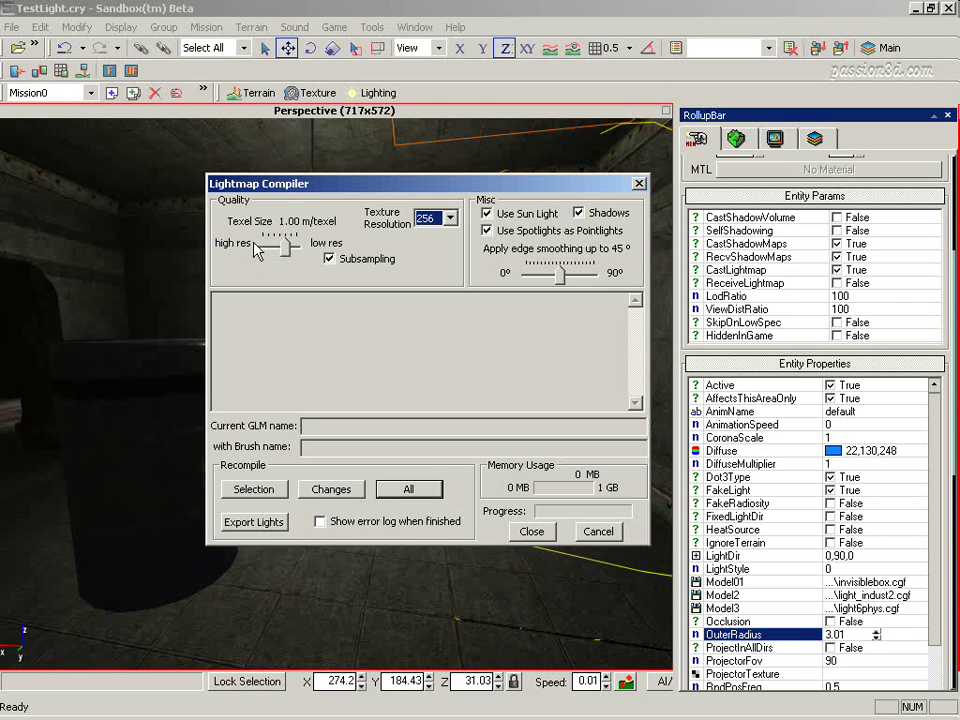
left_click(450, 219)
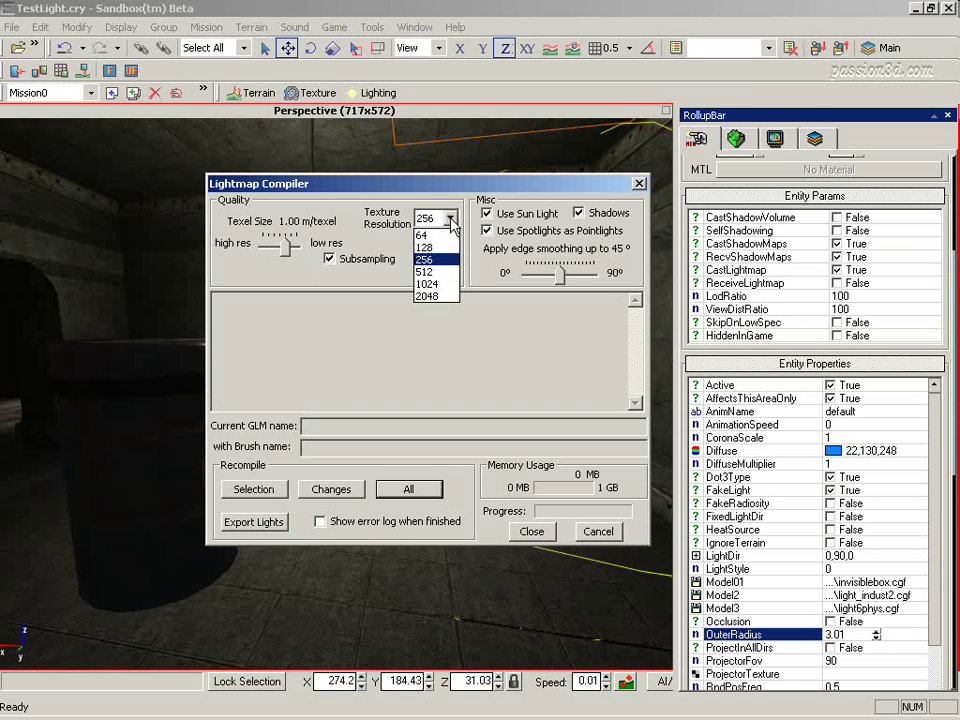
left_click(449, 218)
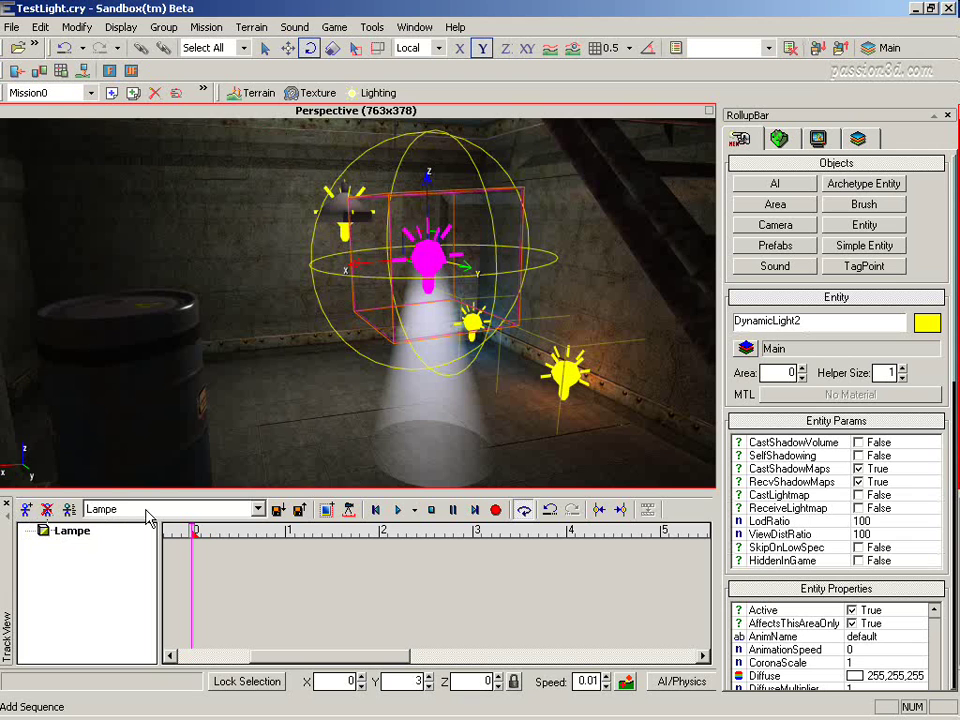
Add DynamicLight2 to the Lampe sequence and record a rotation key at time 0 with Y at about 1°.
left_click(326, 511)
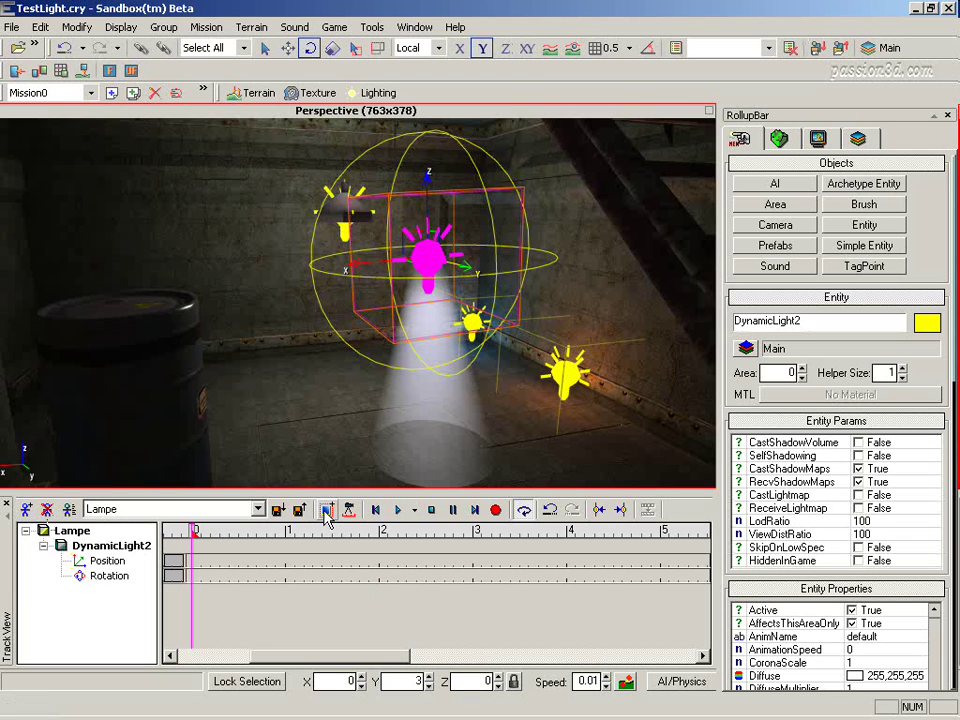
left_click(110, 577)
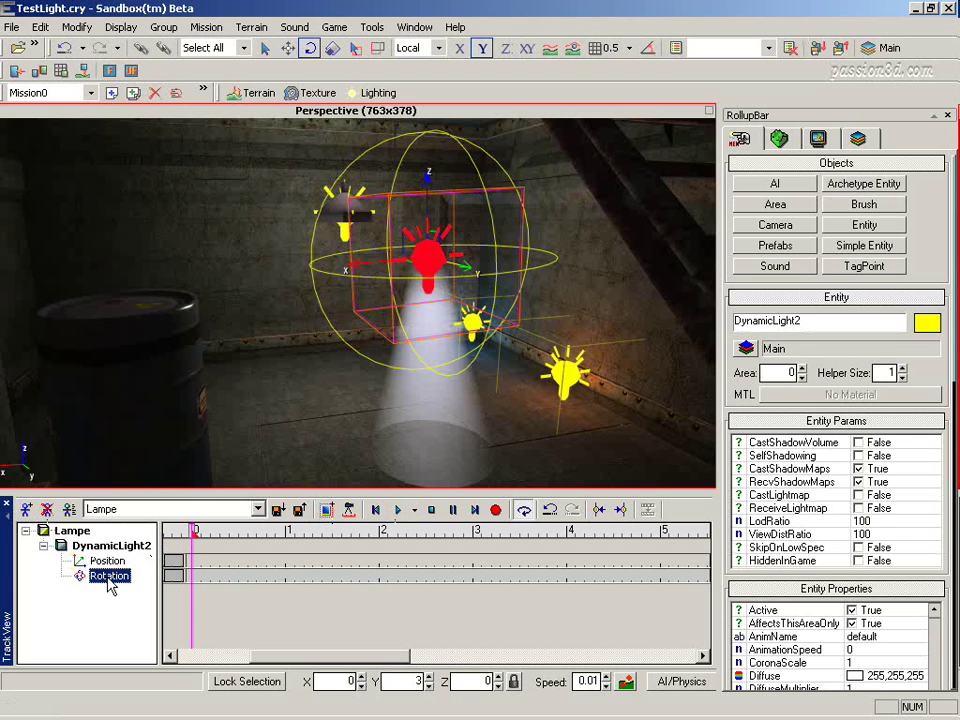
left_click(496, 510)
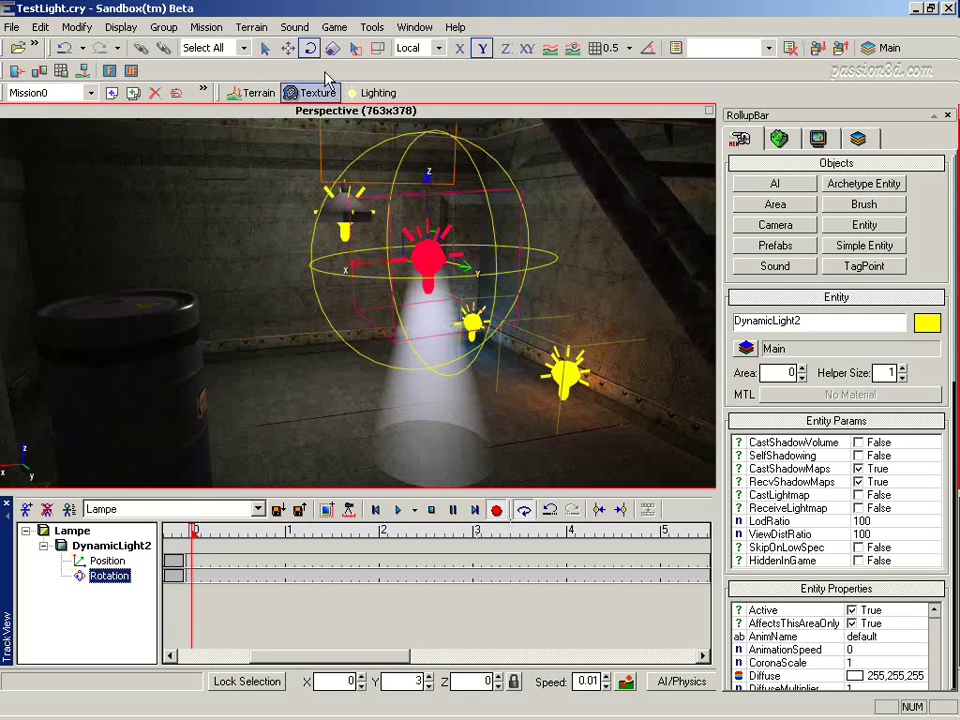
left_click_drag(466, 267, 467, 268)
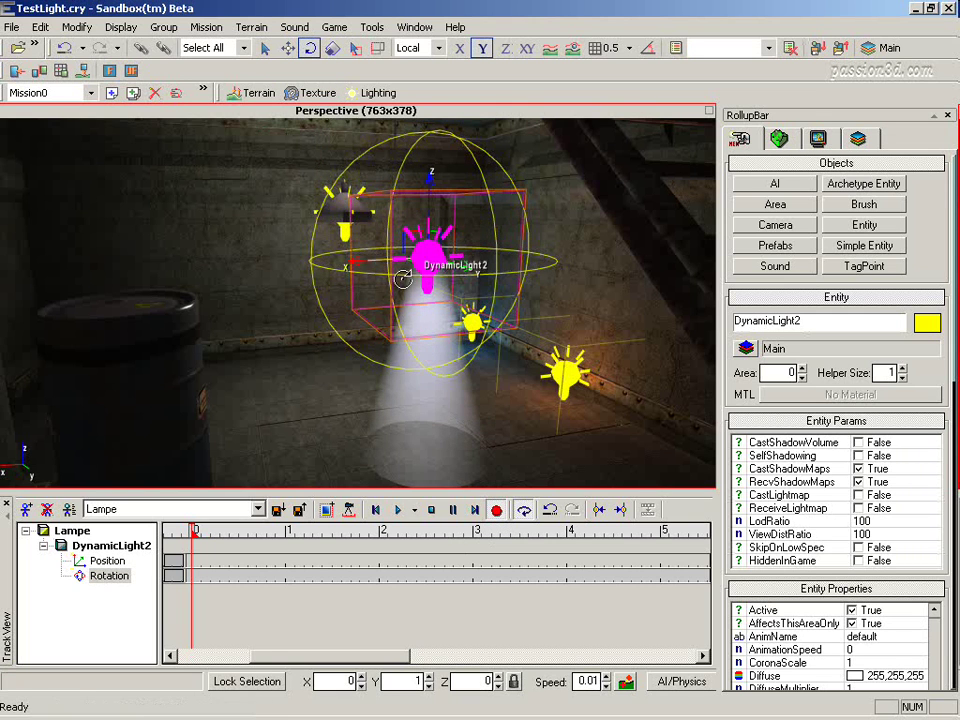
Record Y rotation keys for DynamicLight2 of about -40° at time 1, 0° at time 2 and 38° at time 3.
left_click_drag(196, 537, 286, 537)
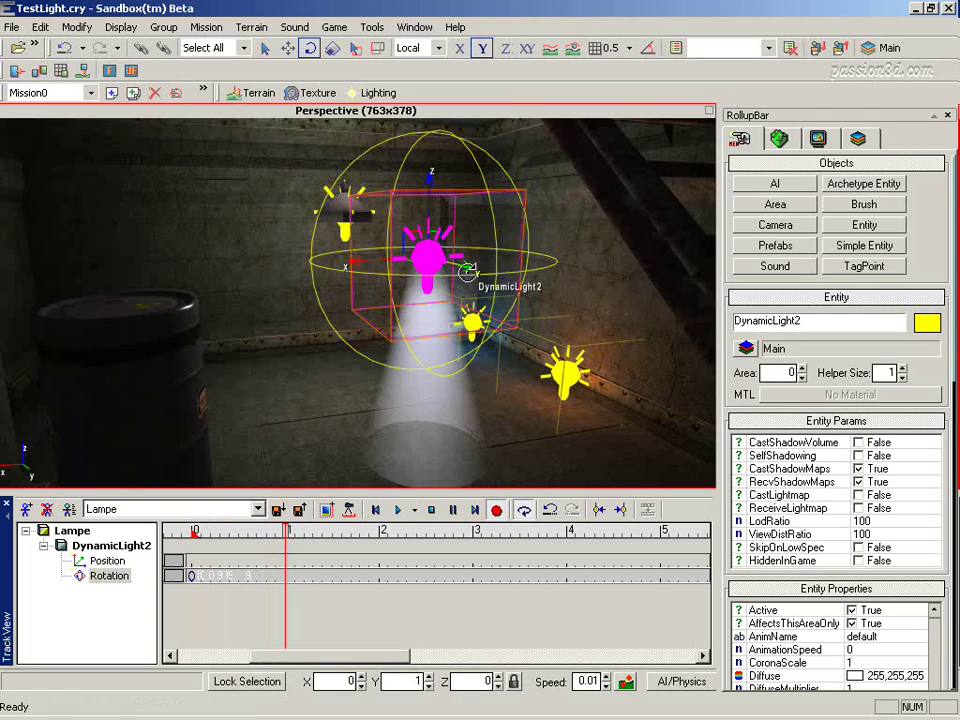
left_click_drag(467, 266, 431, 223)
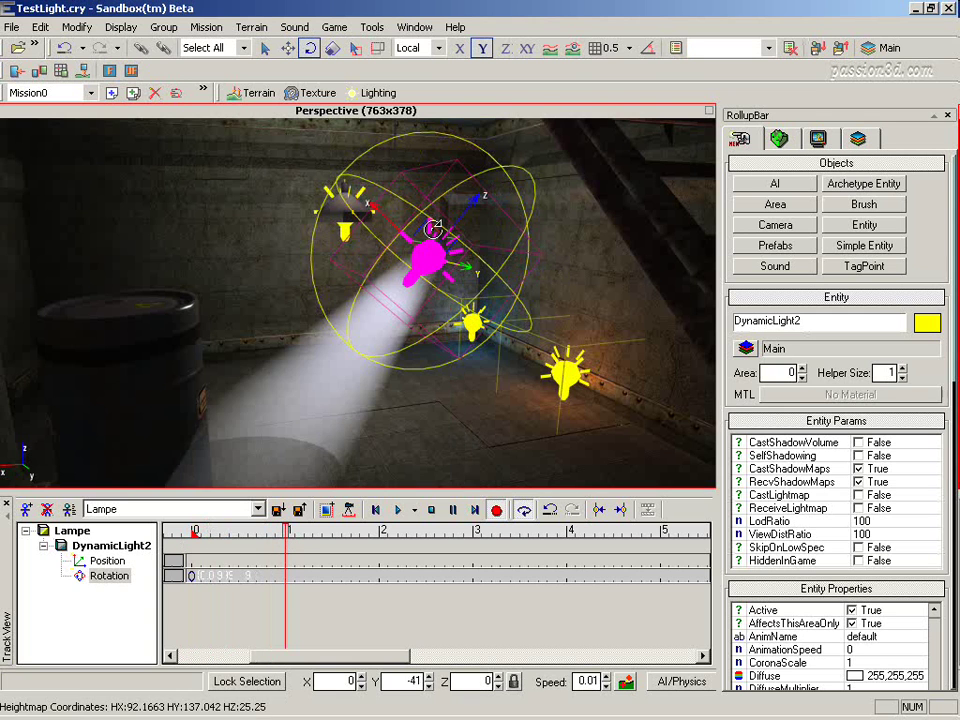
left_click(299, 510)
left_click_drag(285, 531, 380, 531)
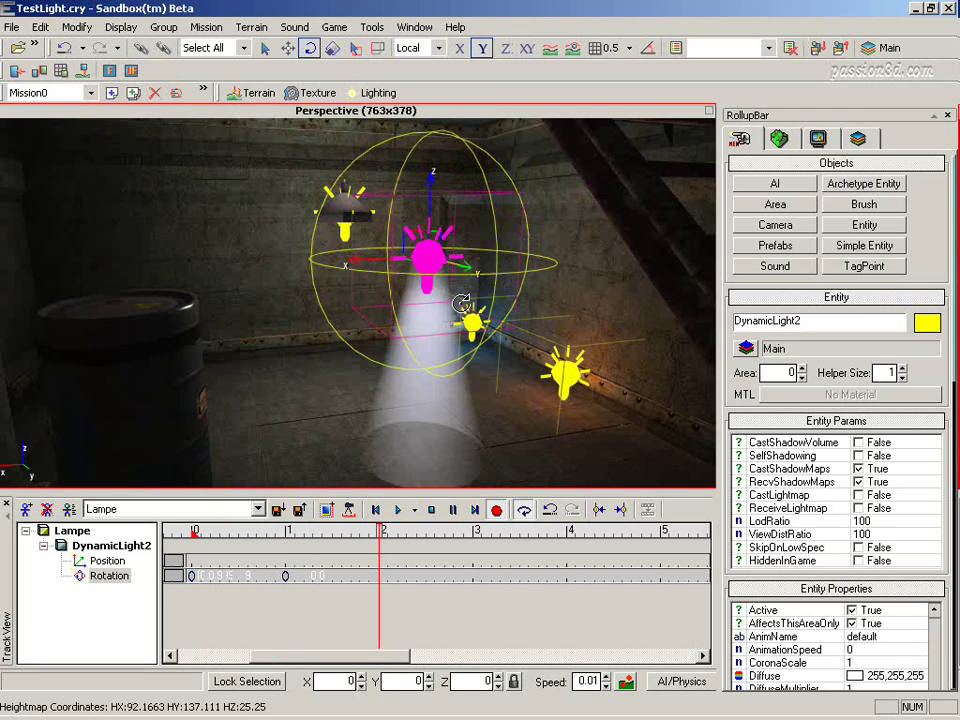
left_click_drag(368, 543, 472, 531)
left_click_drag(466, 268, 472, 300)
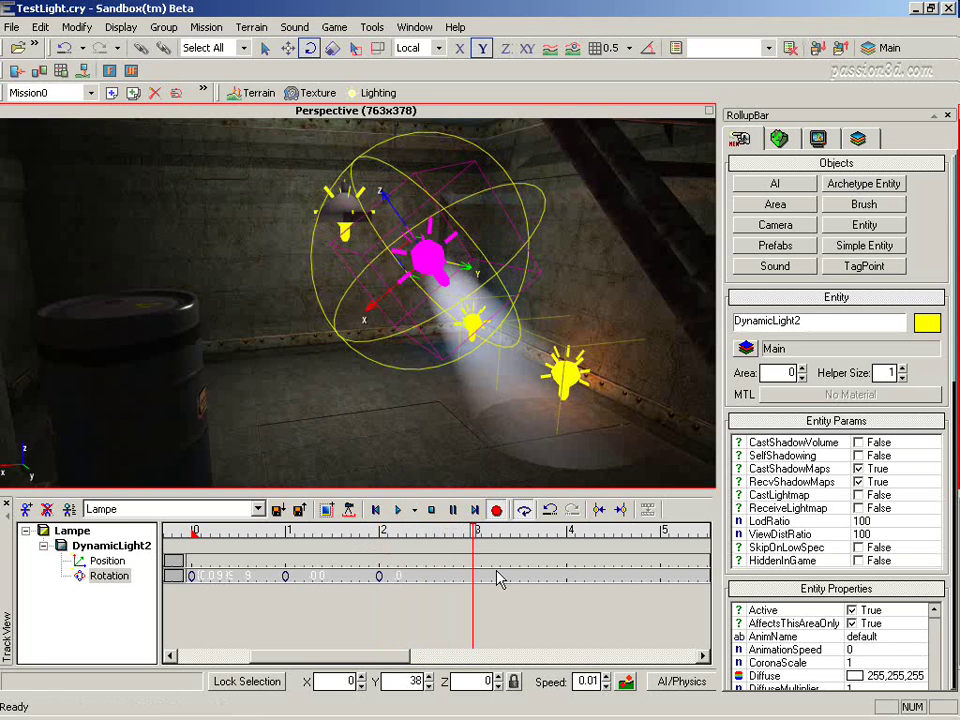
Scrub through the lamp animation, set the playback range's end to 3 and play the sequence in a loop.
mouse_move(472, 531)
left_mouse_down()
mouse_move(193, 545)
mouse_move(431, 549)
mouse_move(256, 551)
left_mouse_up()
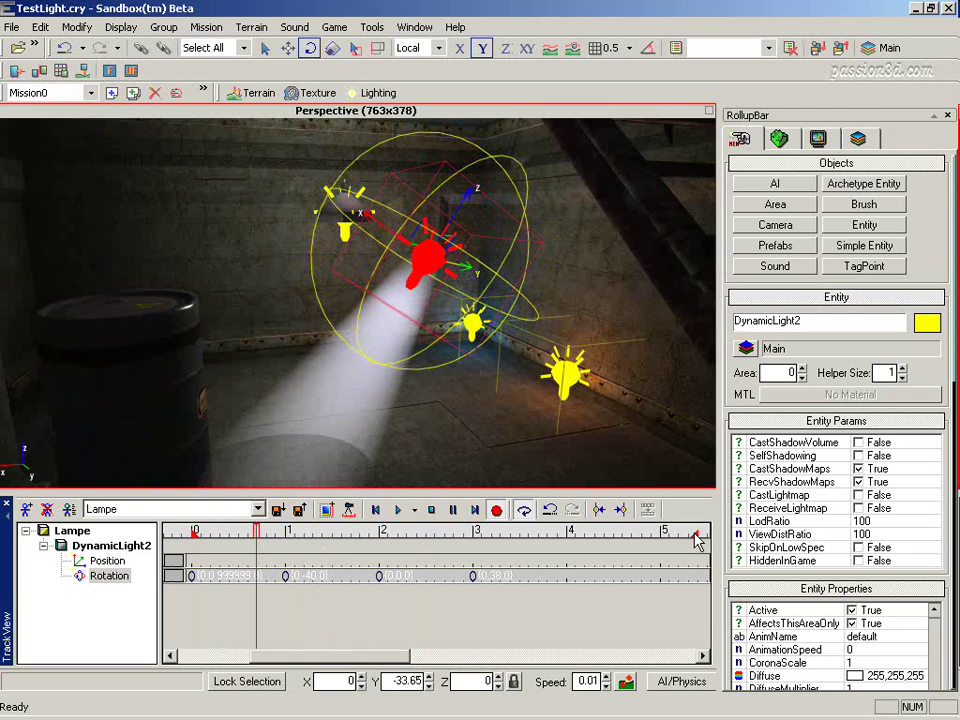
right_click(475, 537)
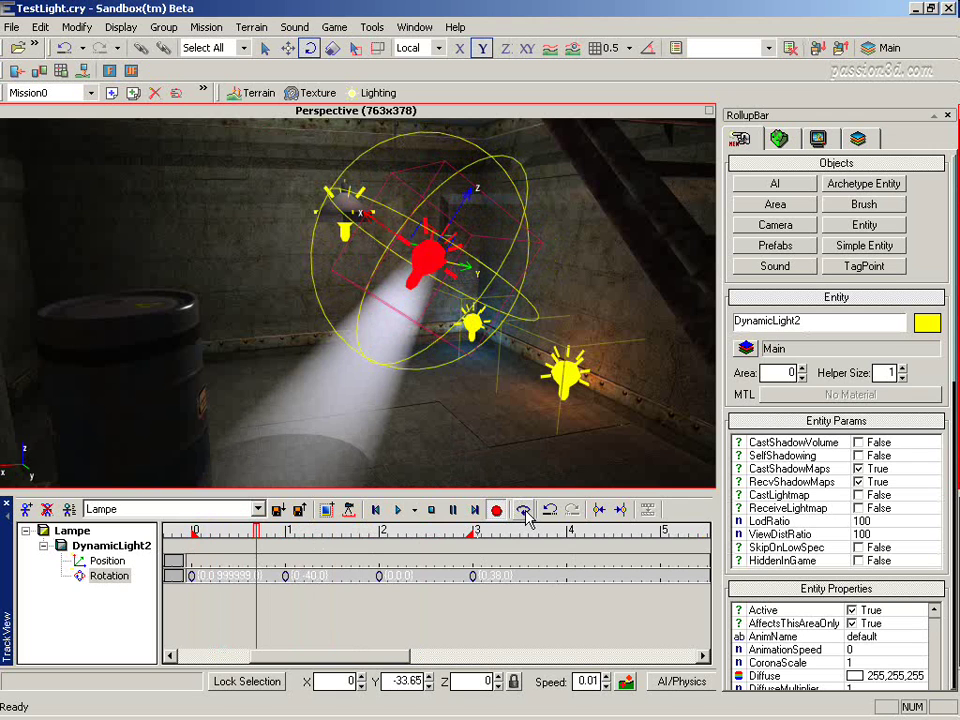
left_click(524, 511)
left_click(398, 511)
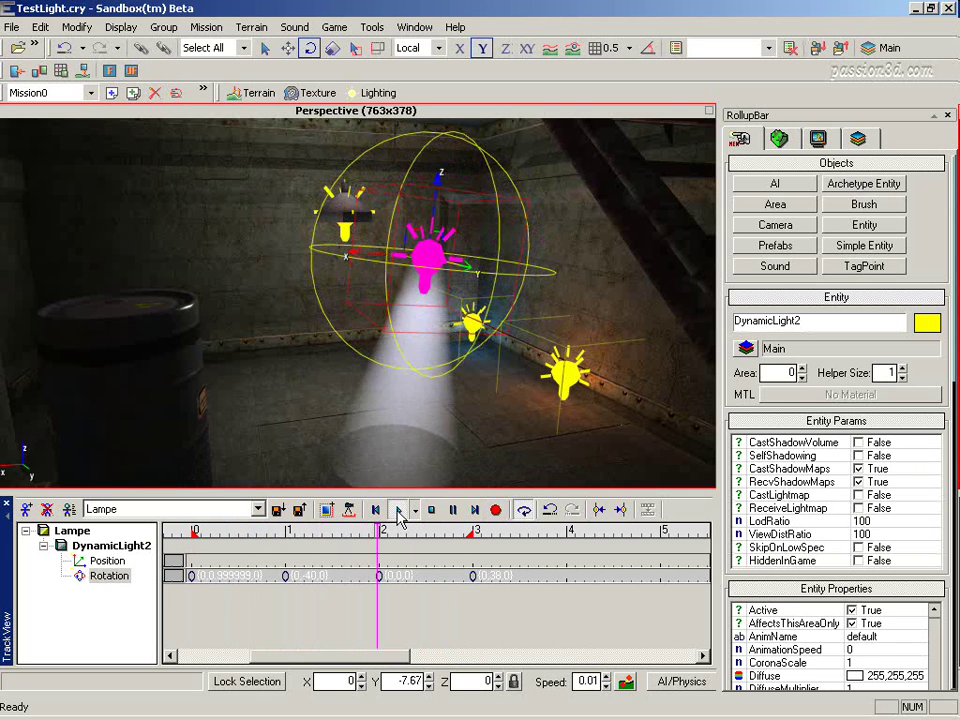
left_click(398, 511)
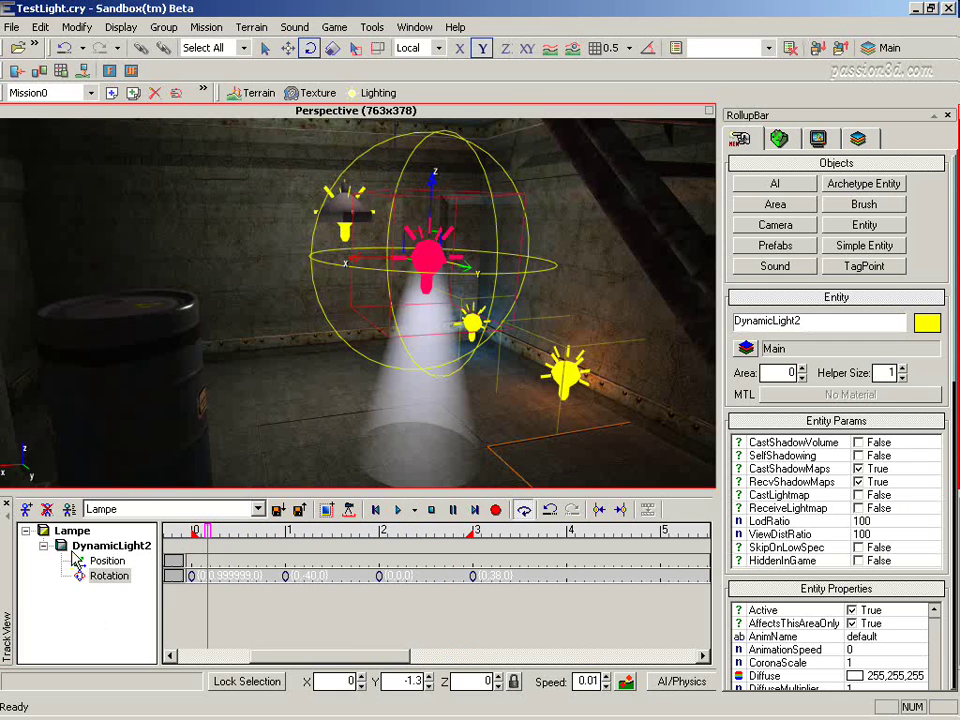
Enable Play On Load in the Lampe sequence's properties and apply the settings.
left_click(69, 509)
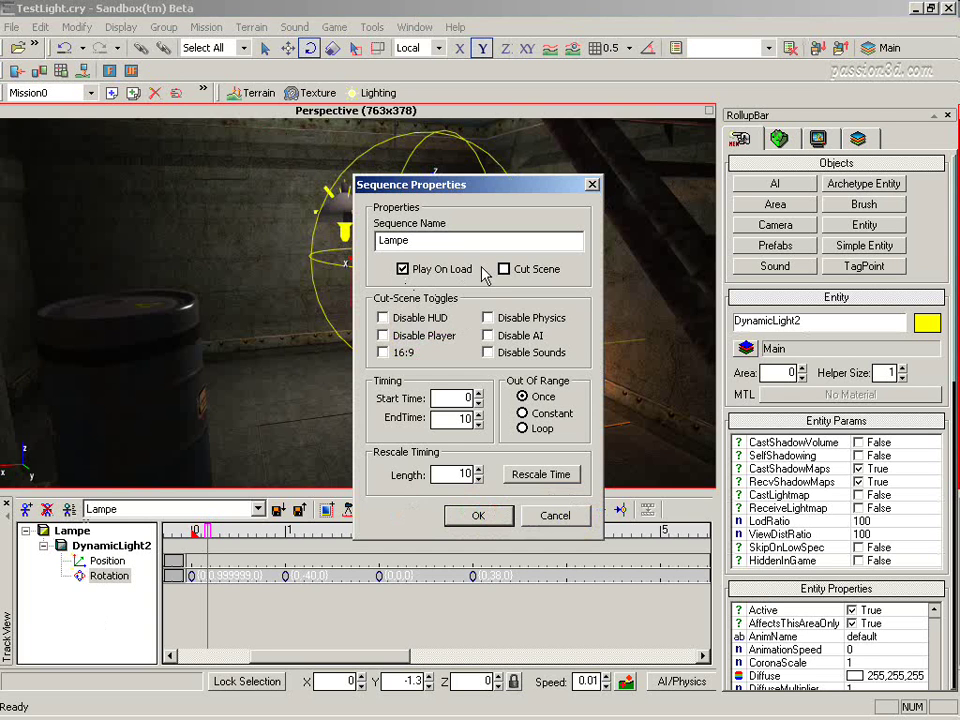
left_click(478, 516)
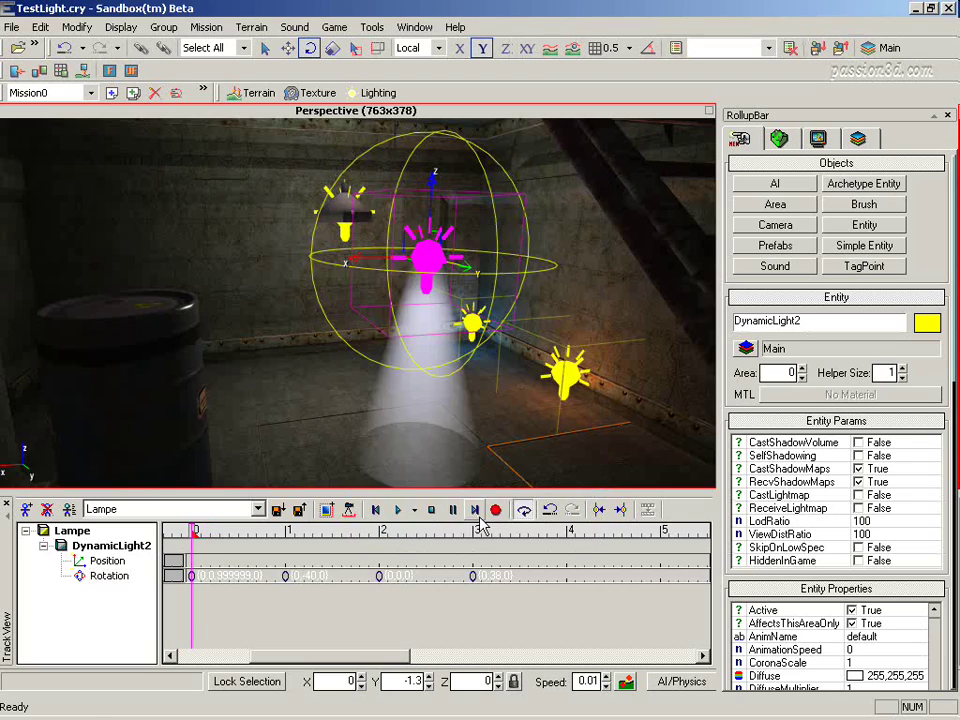